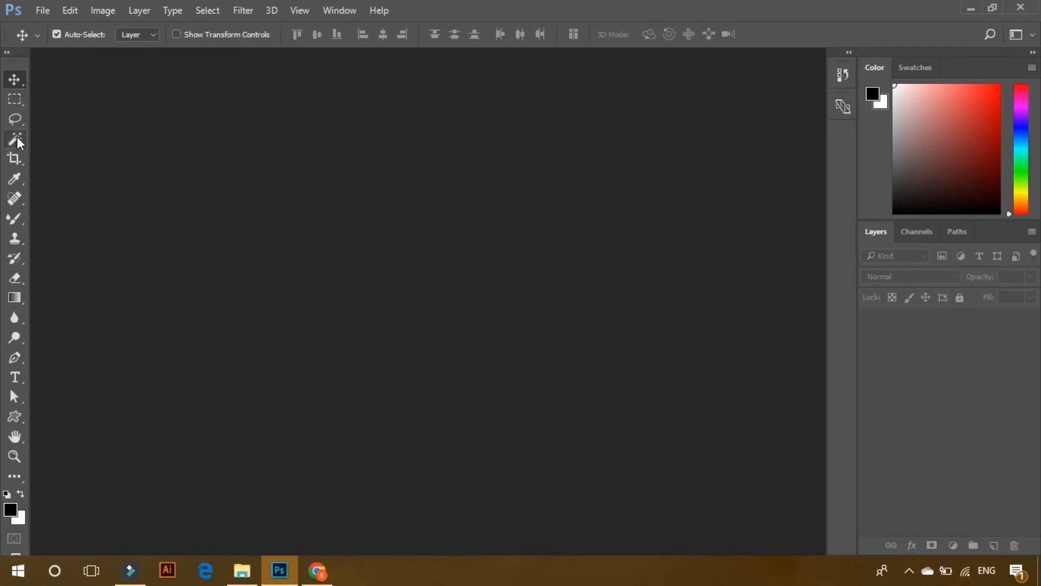
{"action": "left_click", "coordinate": [14, 100]}
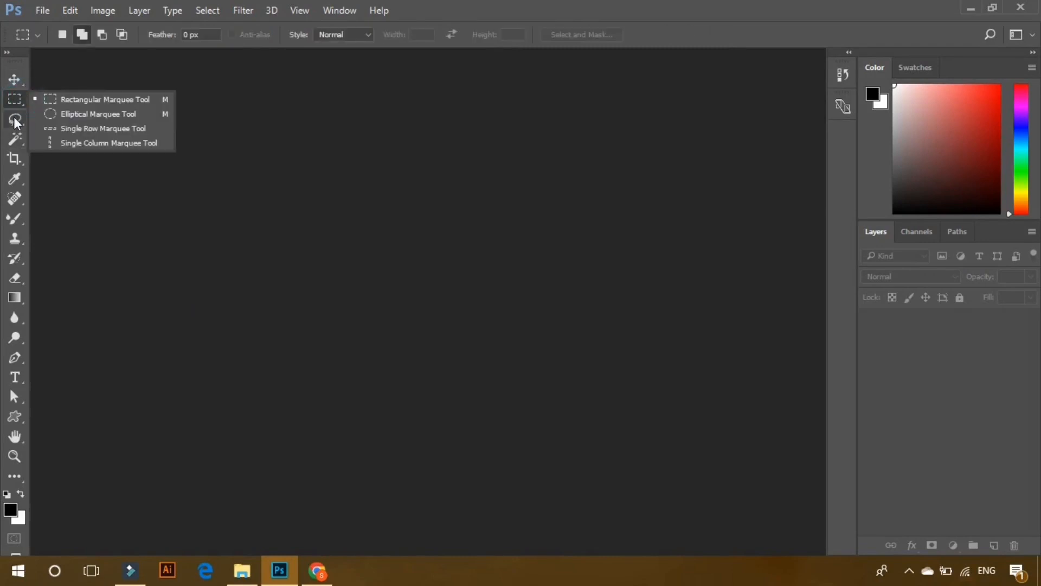
{"action": "left_click", "coordinate": [15, 119]}
{"action": "left_click", "coordinate": [13, 138]}
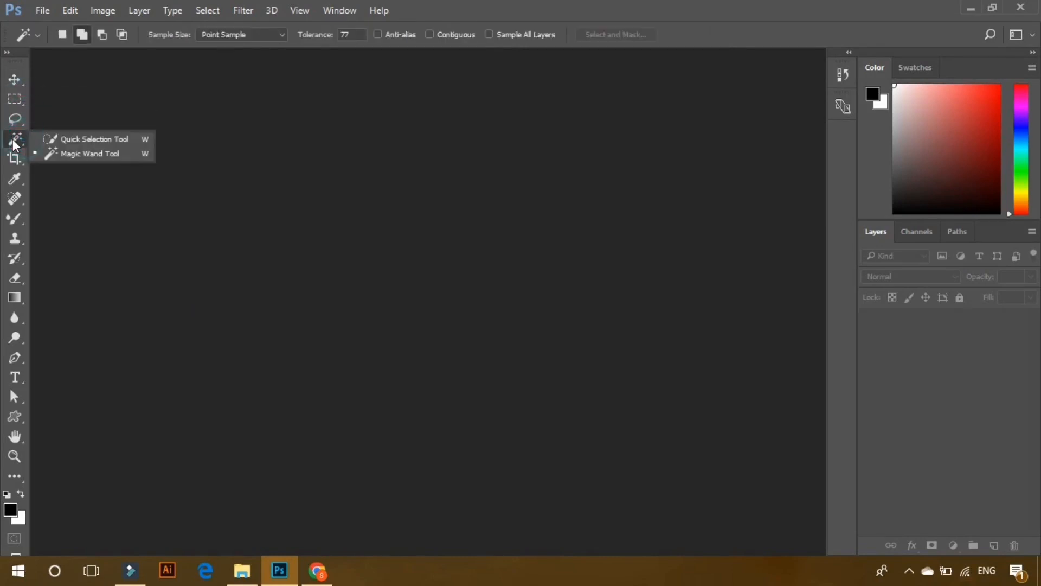
{"action": "left_click", "coordinate": [14, 100]}
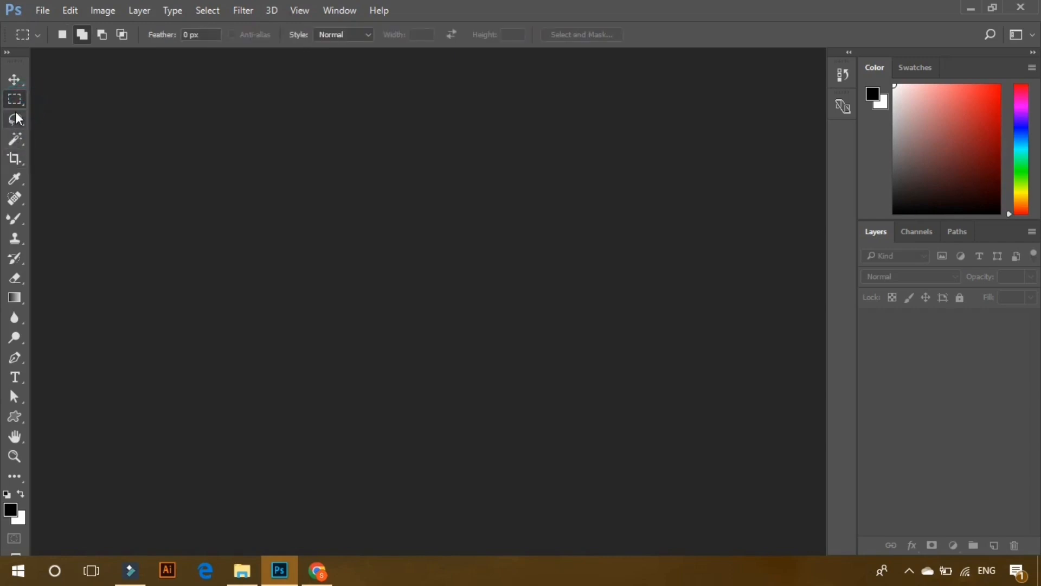
{"action": "left_click", "coordinate": [37, 12]}
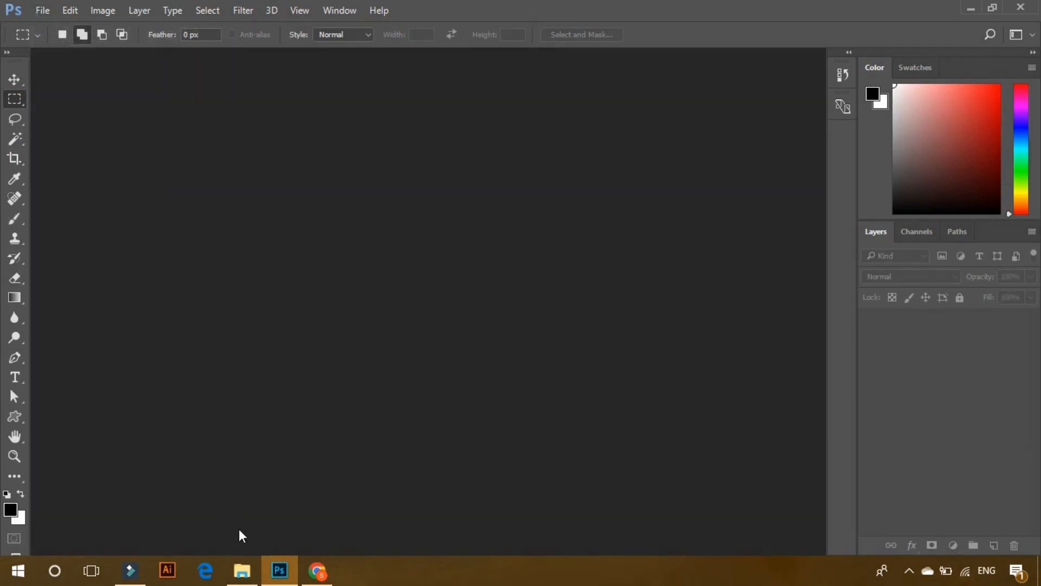
Step: Open the pear photo from File Explorer as a new document
{"action": "left_click", "coordinate": [242, 571]}
{"action": "left_click_drag", "start_coordinate": [282, 508], "coordinate": [383, 372]}
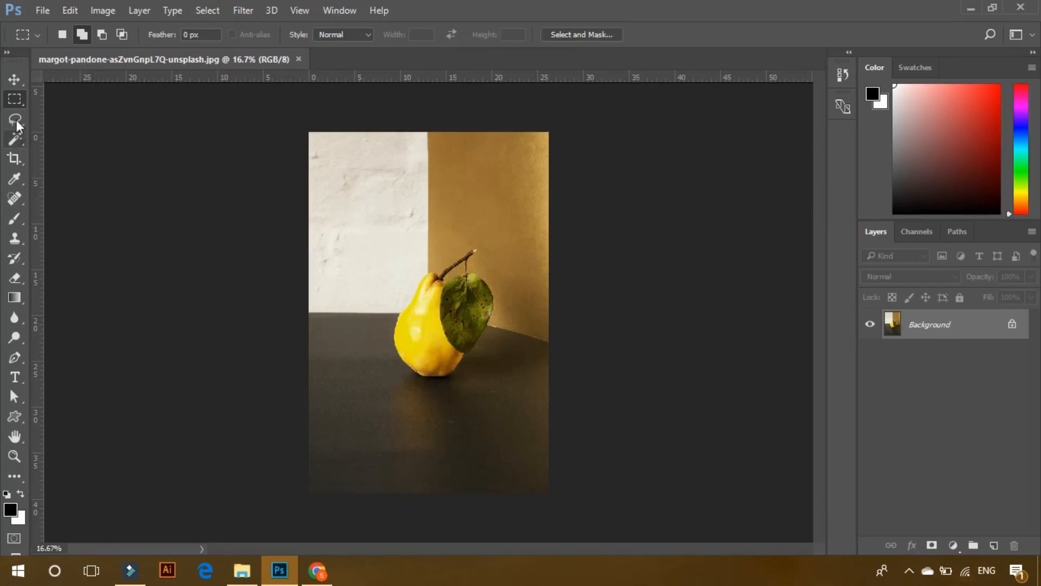
{"action": "key", "text": "ctrl+0"}
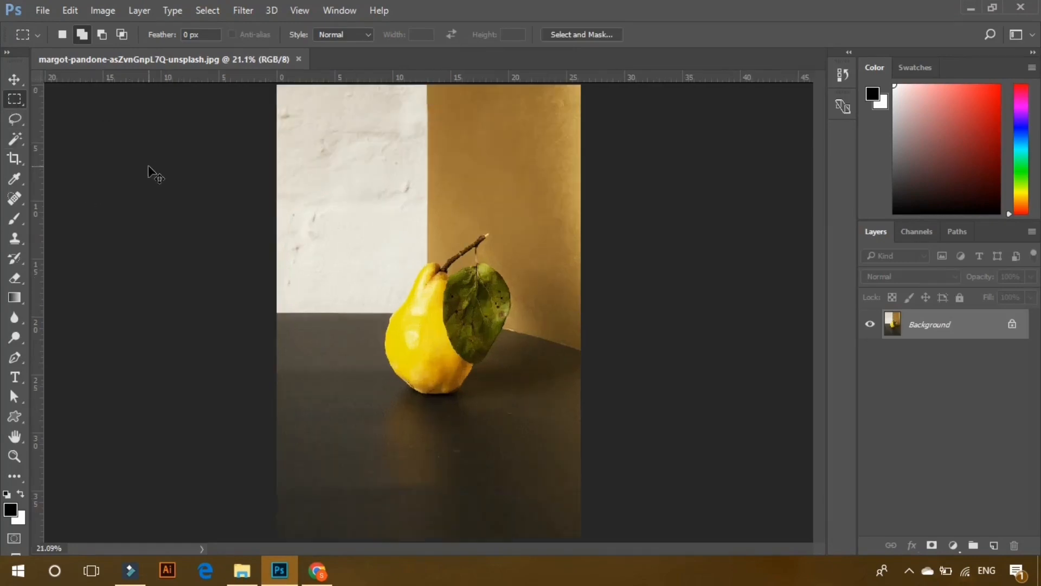
Step: Draw a rectangular marquee selection enclosing the whole pear, its stem and leaf
{"action": "right_click", "coordinate": [19, 99]}
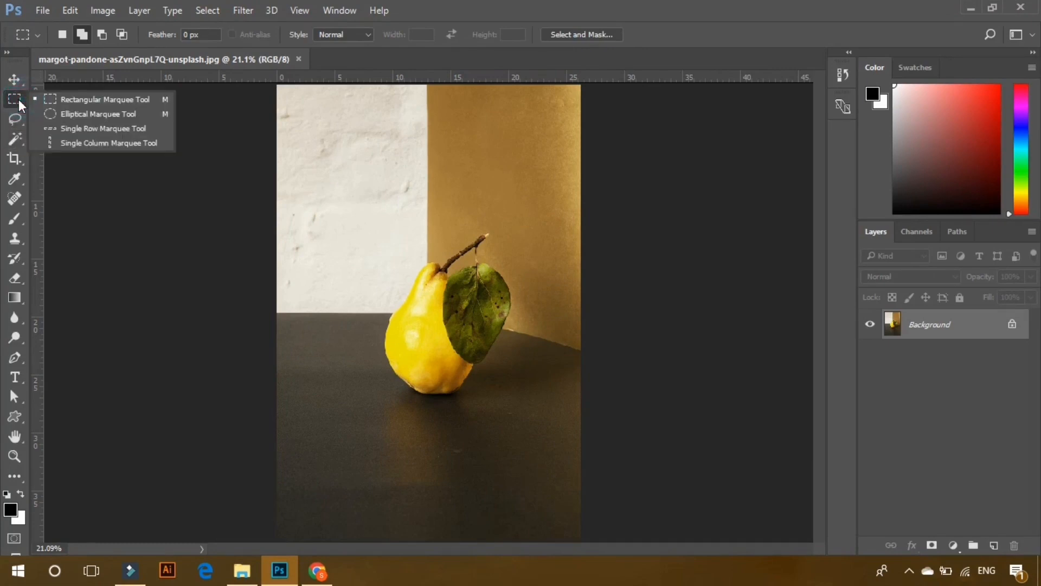
{"action": "left_click", "coordinate": [70, 102]}
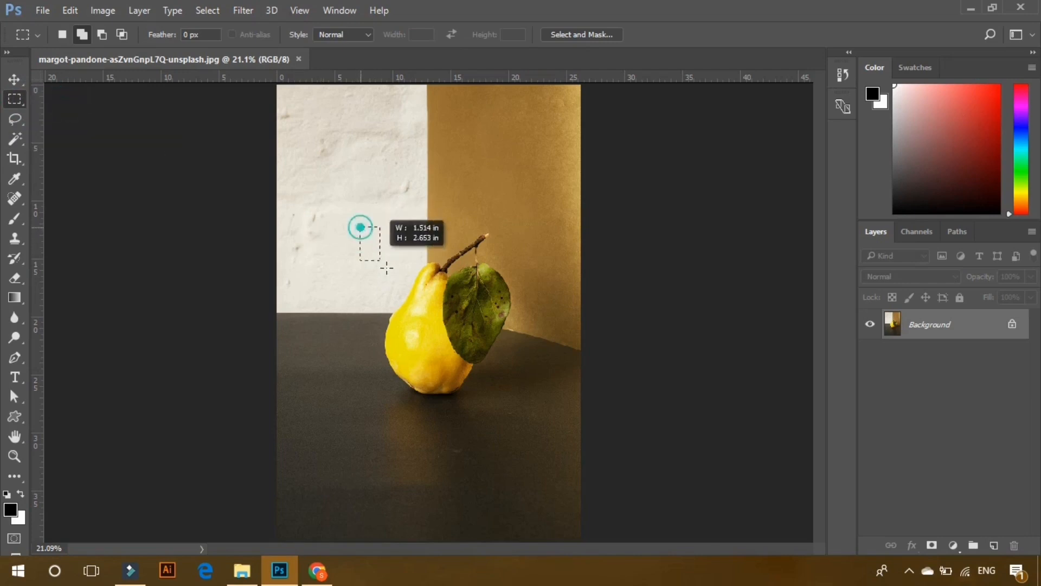
{"action": "left_click_drag", "start_coordinate": [386, 267], "coordinate": [524, 405]}
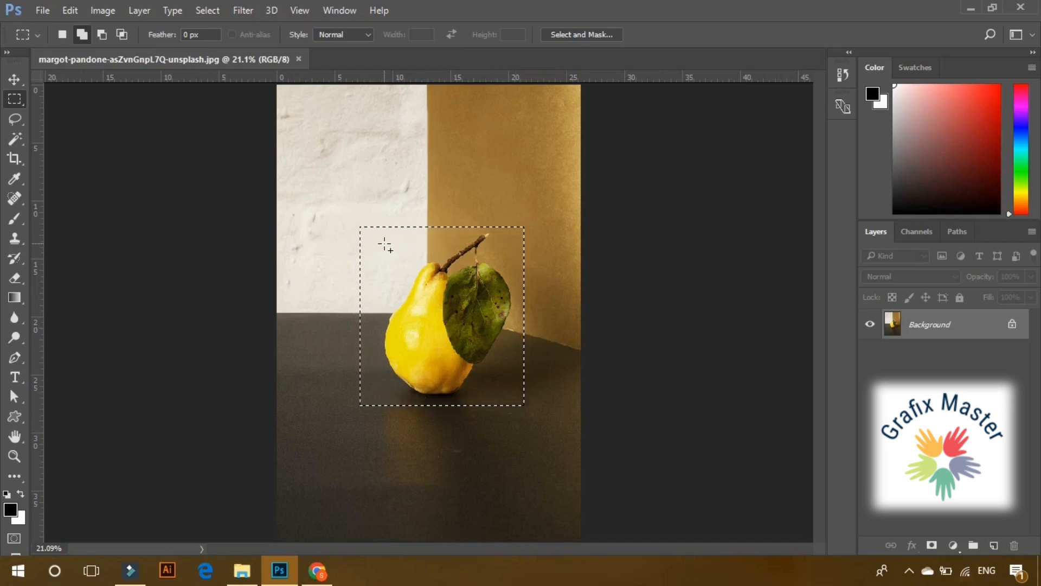
Step: Enlarge the Brush tool to 400 px and paint in black across the rectangular selection
{"action": "right_click", "coordinate": [14, 214]}
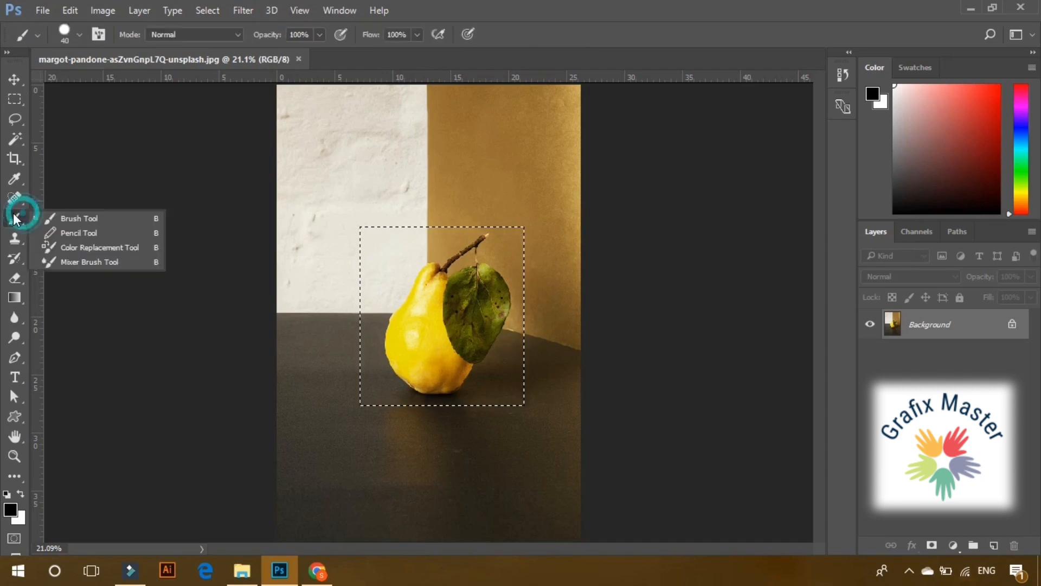
{"action": "left_click", "coordinate": [57, 217]}
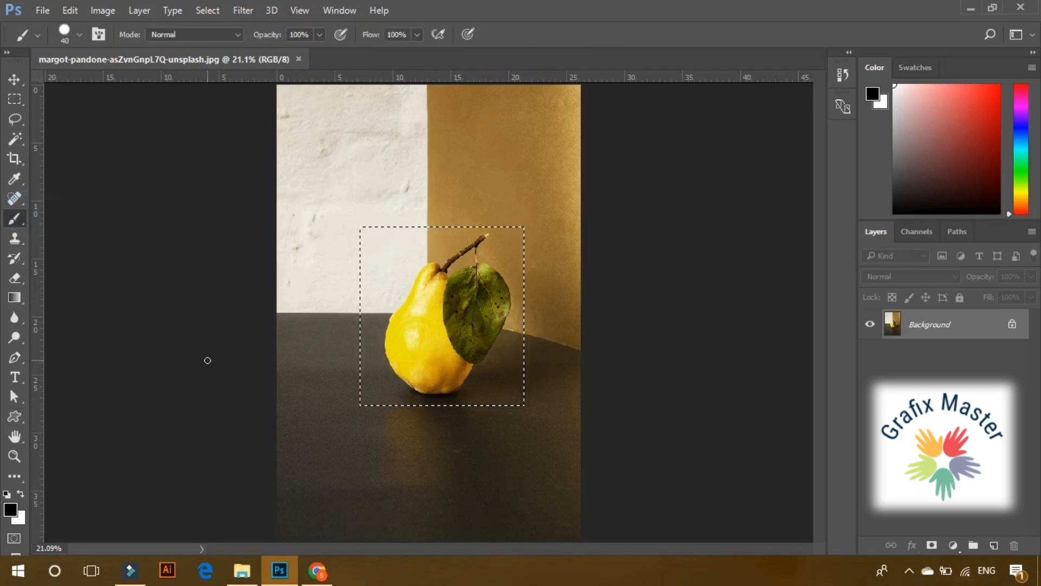
{"action": "key", "text": "bracketright"}
{"action": "key", "text": "bracketright"}
{"action": "key", "text": "bracketright"}
{"action": "key", "text": "bracketright"}
{"action": "key", "text": "bracketright"}
{"action": "key", "text": "bracketright"}
{"action": "key", "text": "bracketright"}
{"action": "key", "text": "bracketright"}
{"action": "key", "text": "bracketright"}
{"action": "key", "text": "bracketright"}
{"action": "key", "text": "bracketright"}
{"action": "key", "text": "bracketright"}
{"action": "key", "text": "bracketright"}
{"action": "key", "text": "bracketright"}
{"action": "key", "text": "bracketright"}
{"action": "key", "text": "bracketright"}
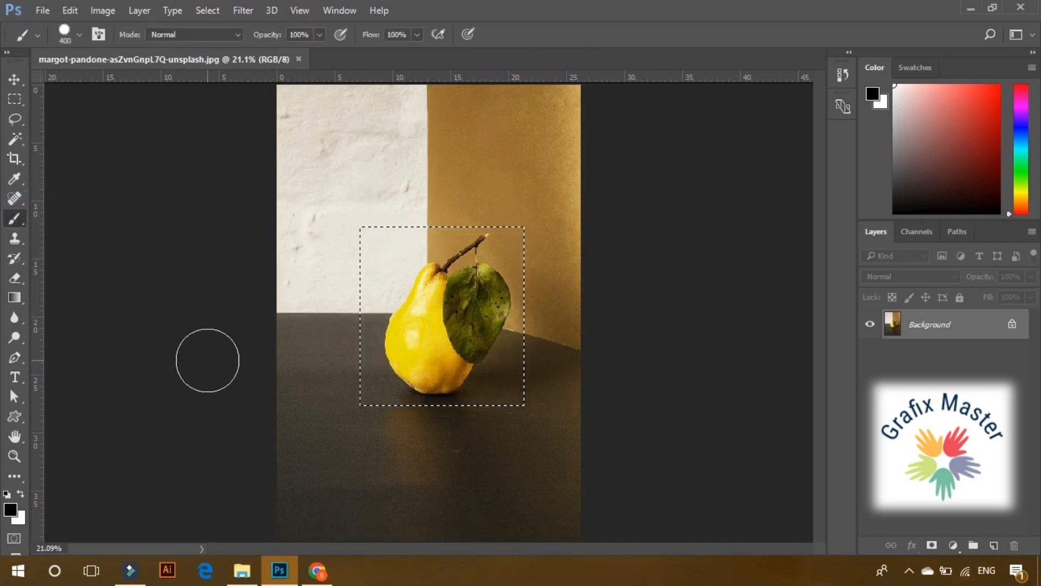
{"action": "mouse_move", "coordinate": [291, 226]}
{"action": "left_mouse_down"}
{"action": "mouse_move", "coordinate": [296, 271]}
{"action": "mouse_move", "coordinate": [350, 233]}
{"action": "mouse_move", "coordinate": [349, 242]}
{"action": "mouse_move", "coordinate": [350, 223]}
{"action": "mouse_move", "coordinate": [349, 253]}
{"action": "mouse_move", "coordinate": [352, 202]}
{"action": "mouse_move", "coordinate": [357, 234]}
{"action": "mouse_move", "coordinate": [362, 200]}
{"action": "mouse_move", "coordinate": [356, 242]}
{"action": "mouse_move", "coordinate": [358, 218]}
{"action": "mouse_move", "coordinate": [434, 184]}
{"action": "mouse_move", "coordinate": [536, 184]}
{"action": "mouse_move", "coordinate": [513, 177]}
{"action": "mouse_move", "coordinate": [340, 197]}
{"action": "mouse_move", "coordinate": [467, 167]}
{"action": "mouse_move", "coordinate": [509, 170]}
{"action": "mouse_move", "coordinate": [614, 255]}
{"action": "mouse_move", "coordinate": [558, 226]}
{"action": "mouse_move", "coordinate": [575, 306]}
{"action": "mouse_move", "coordinate": [565, 386]}
{"action": "mouse_move", "coordinate": [548, 412]}
{"action": "mouse_move", "coordinate": [470, 455]}
{"action": "mouse_move", "coordinate": [443, 489]}
{"action": "mouse_move", "coordinate": [428, 451]}
{"action": "mouse_move", "coordinate": [385, 449]}
{"action": "mouse_move", "coordinate": [353, 417]}
{"action": "mouse_move", "coordinate": [320, 337]}
{"action": "mouse_move", "coordinate": [325, 261]}
{"action": "mouse_move", "coordinate": [331, 321]}
{"action": "mouse_move", "coordinate": [327, 297]}
{"action": "mouse_move", "coordinate": [368, 221]}
{"action": "mouse_move", "coordinate": [325, 330]}
{"action": "mouse_move", "coordinate": [336, 382]}
{"action": "mouse_move", "coordinate": [446, 457]}
{"action": "left_mouse_up"}
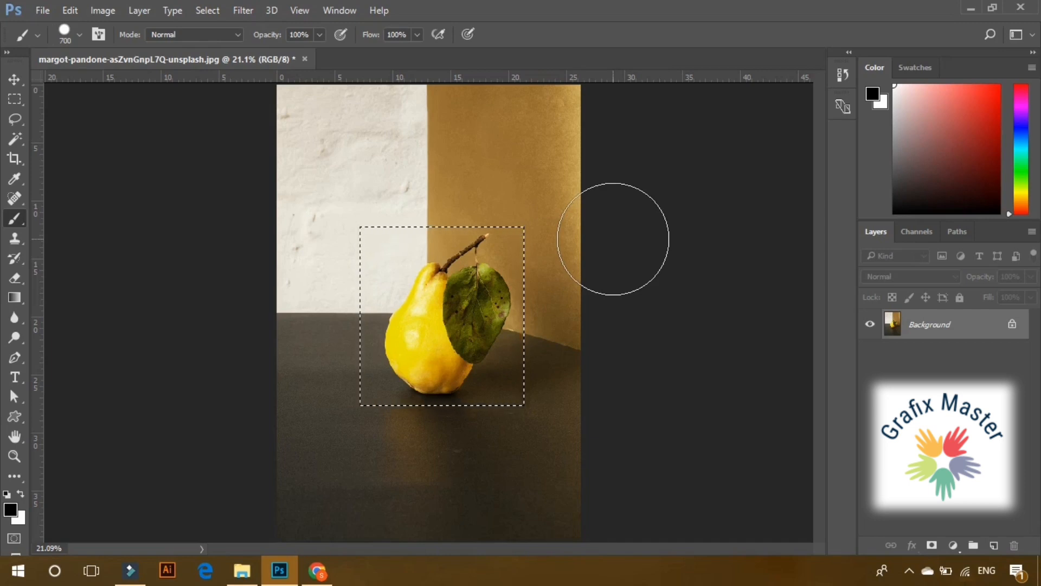
Step: Copy the selected pear area onto a new layer and move the copy slightly to the left
{"action": "left_click", "coordinate": [13, 78]}
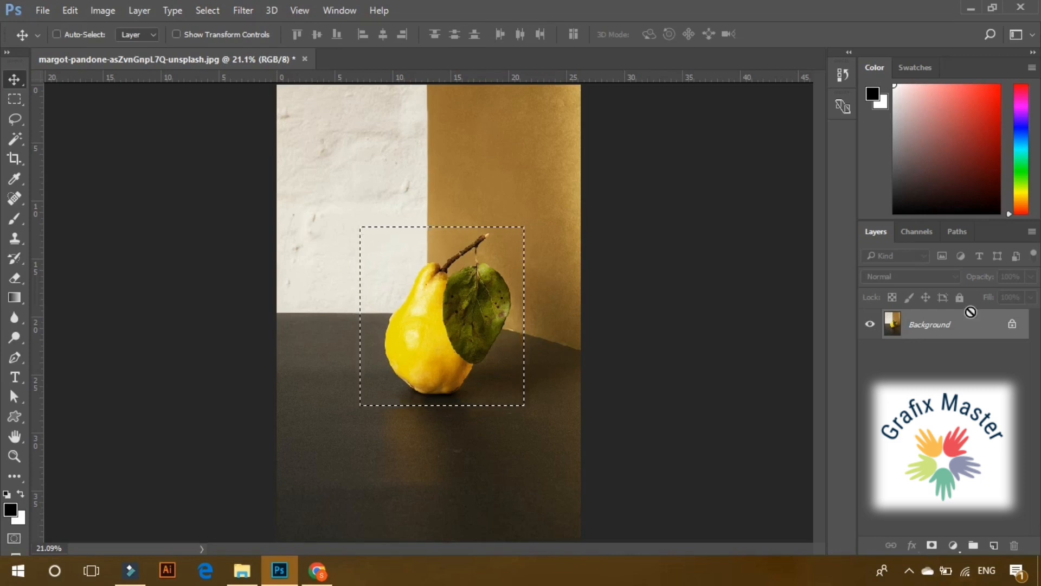
{"action": "key", "text": "ctrl+j"}
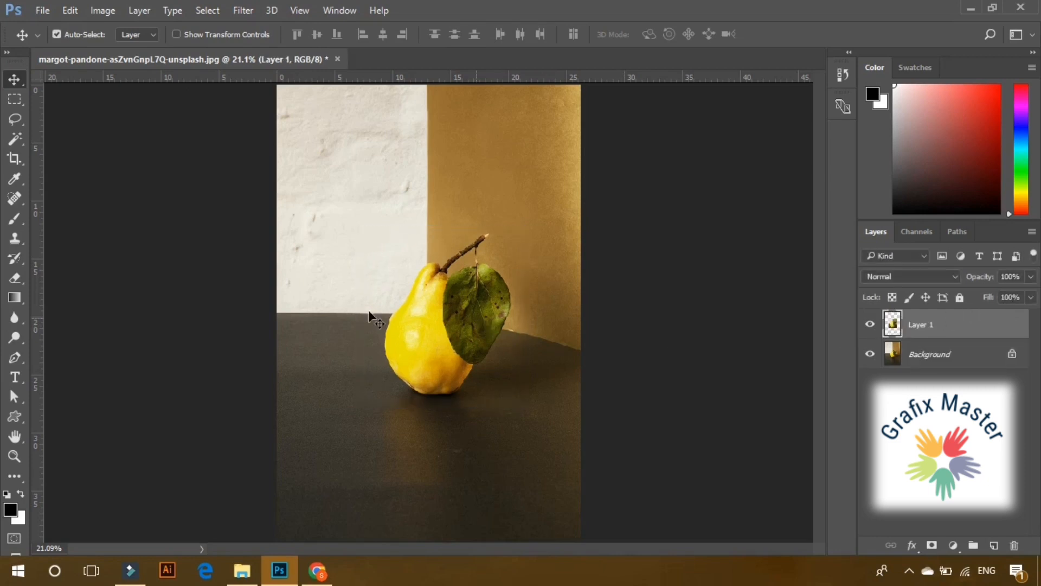
{"action": "left_click_drag", "start_coordinate": [445, 331], "coordinate": [460, 311]}
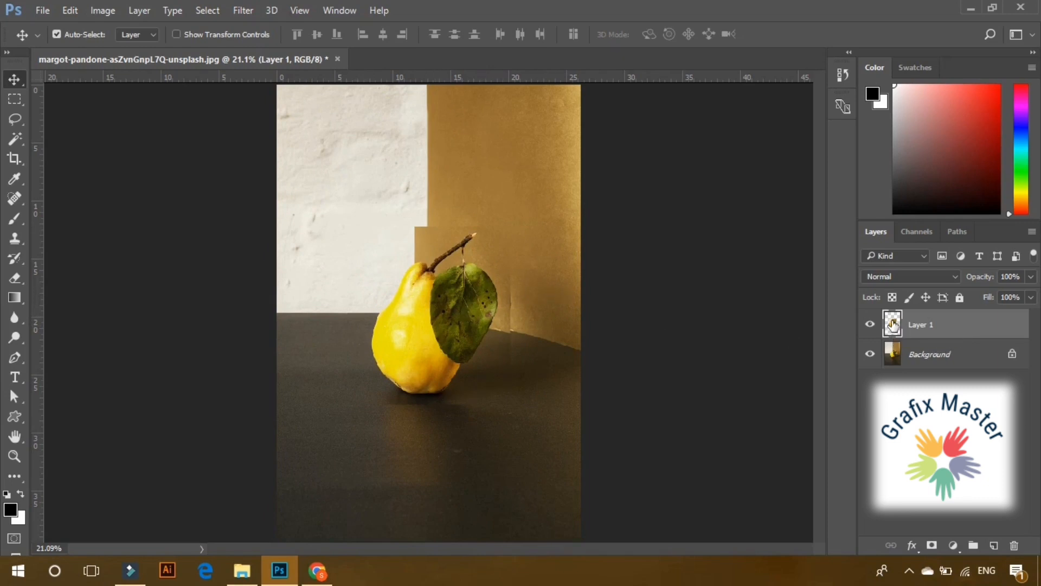
Step: Load the outline of Layer 1 as a selection and convert the locked Background into a regular layer
{"action": "key", "text": "ctrl"}
{"action": "left_click", "coordinate": [893, 323], "text": "ctrl"}
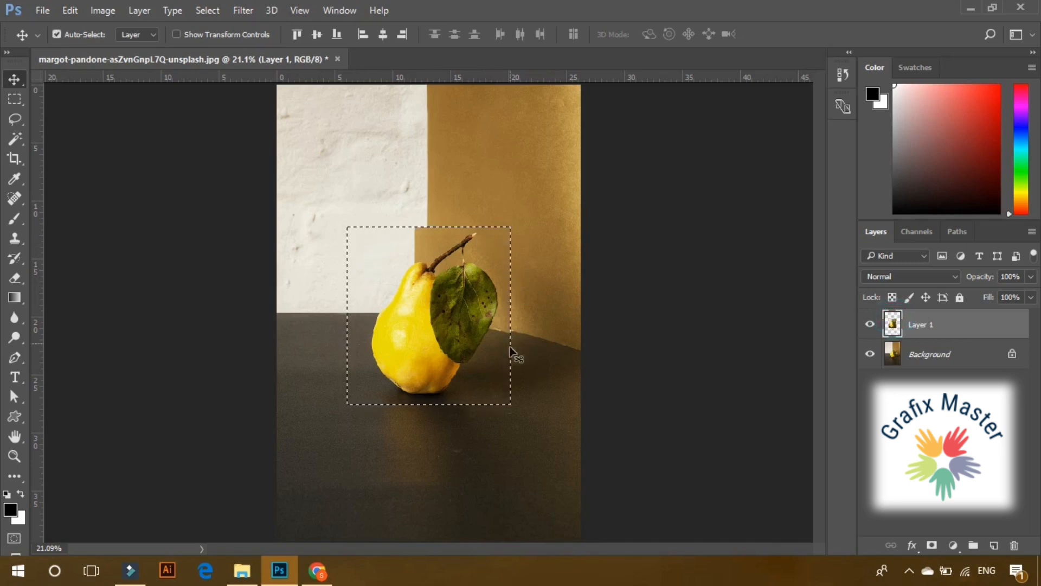
{"action": "double_click", "coordinate": [893, 362], "text": "alt"}
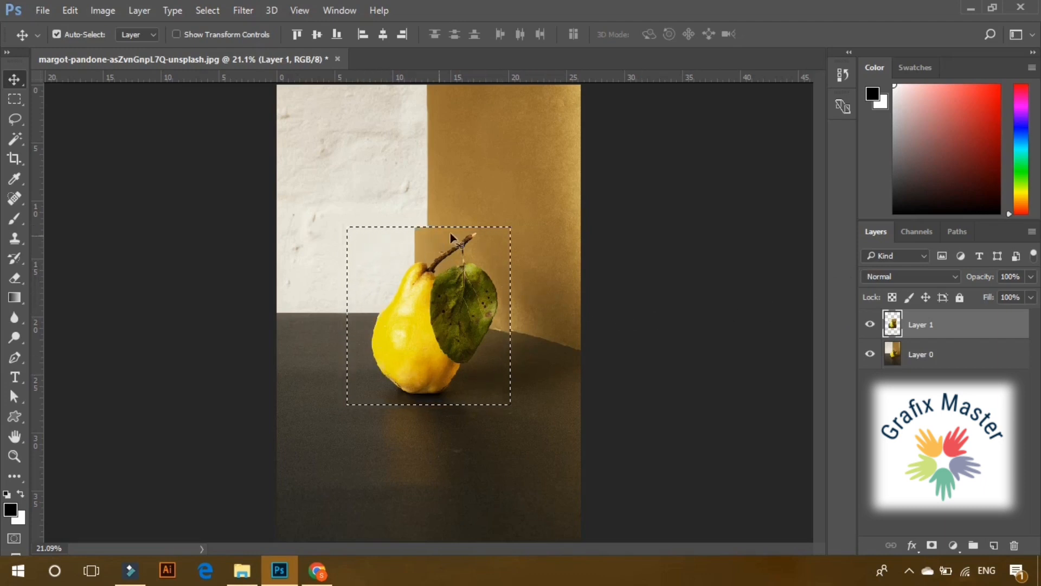
Step: Make Layer 0 active and load its full outline as the selection
{"action": "left_click", "coordinate": [892, 355]}
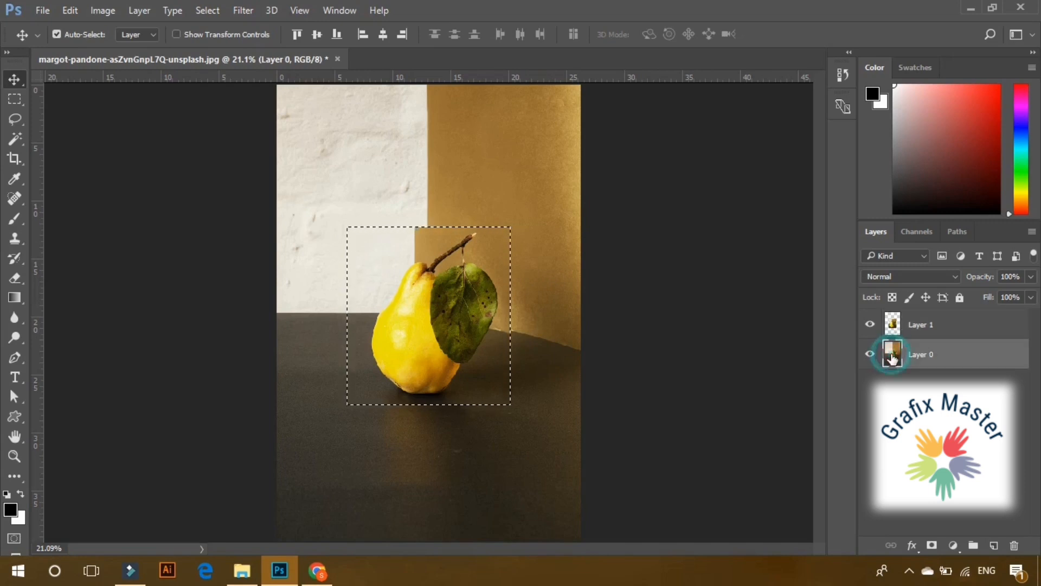
{"action": "key", "text": "ctrl"}
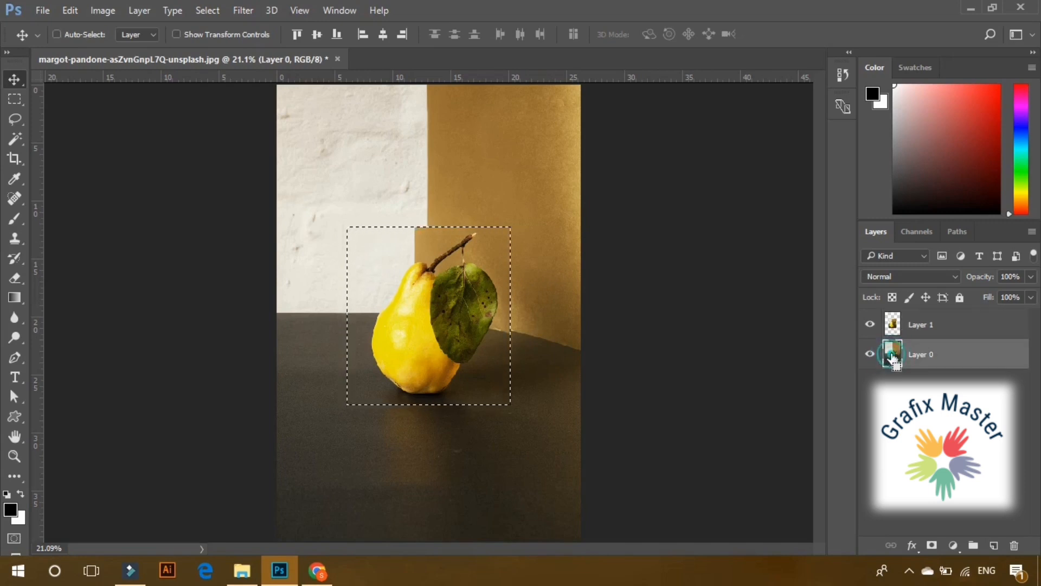
{"action": "left_click", "coordinate": [892, 355], "text": "ctrl"}
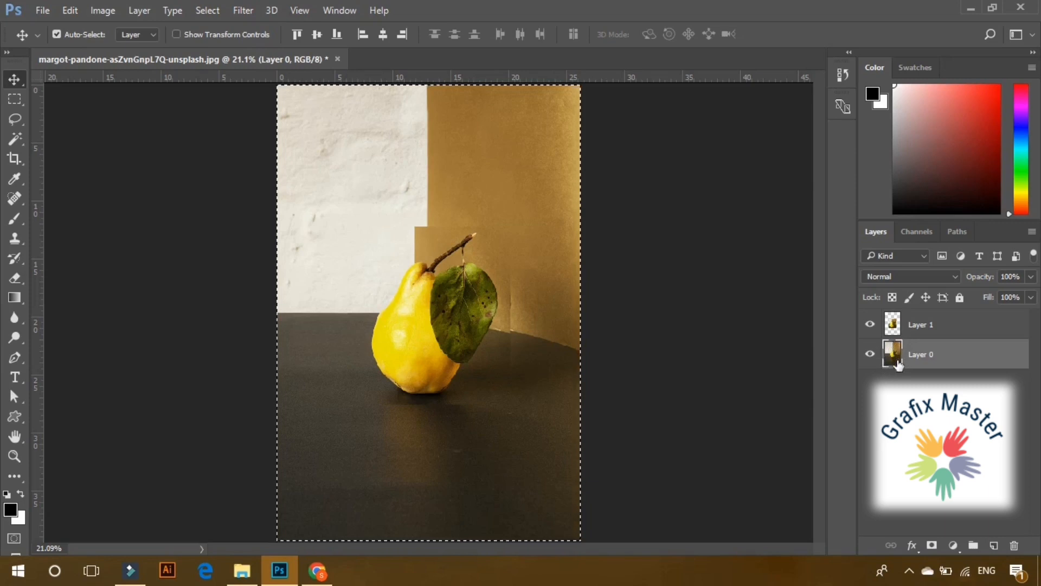
Step: Compare the layers by toggling their visibility, then load the outline of Layer 1 as a selection with Layer 0 hidden
{"action": "left_click", "coordinate": [871, 326]}
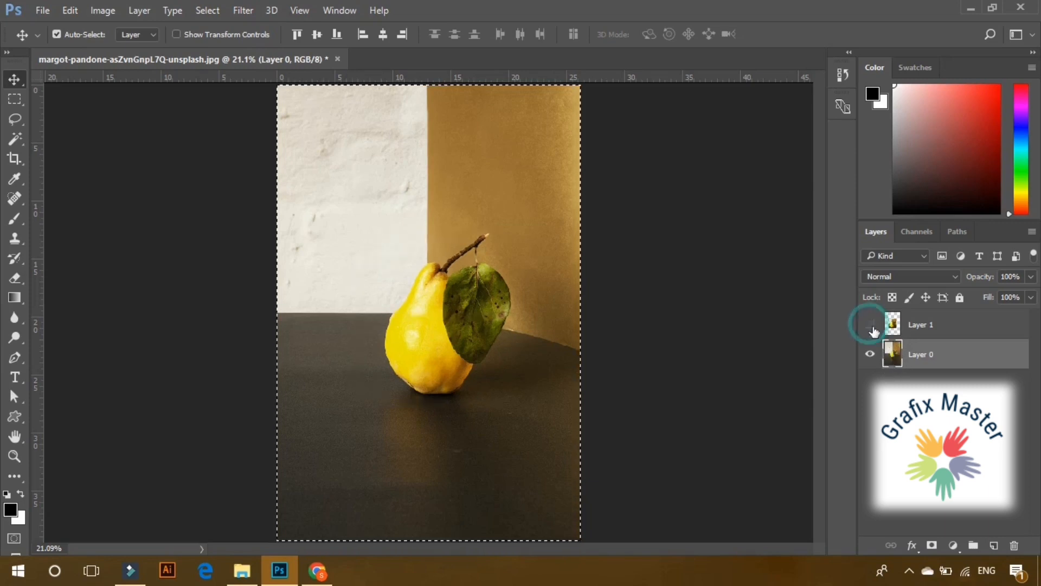
{"action": "left_click", "coordinate": [870, 324]}
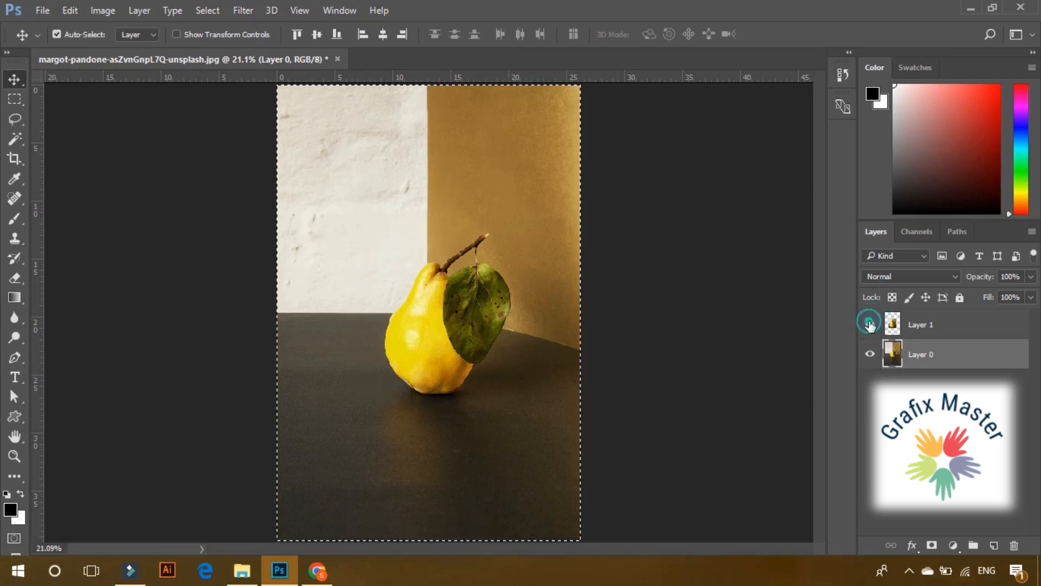
{"action": "left_click", "coordinate": [870, 354]}
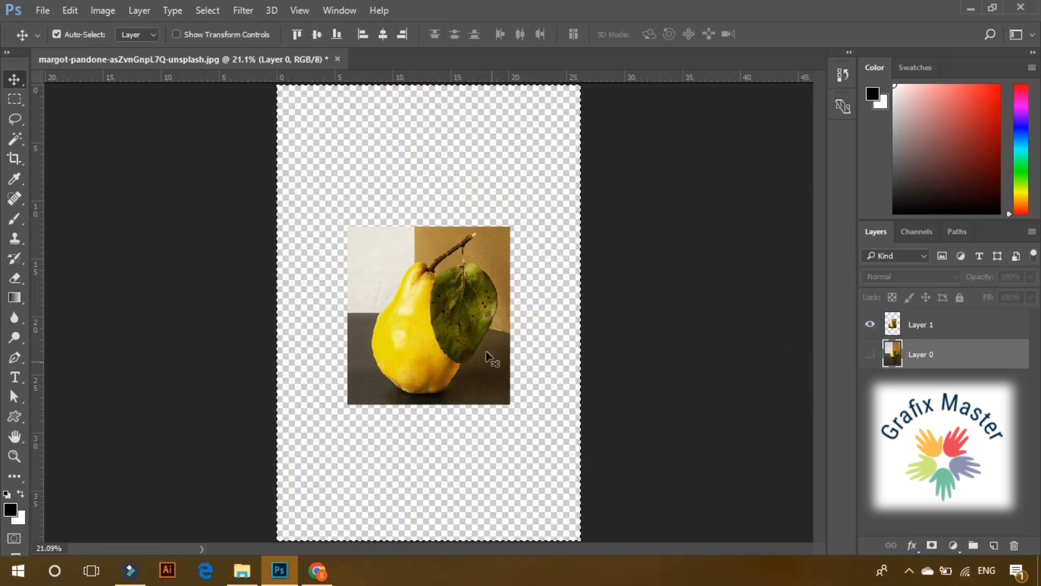
{"action": "key", "text": "ctrl+d"}
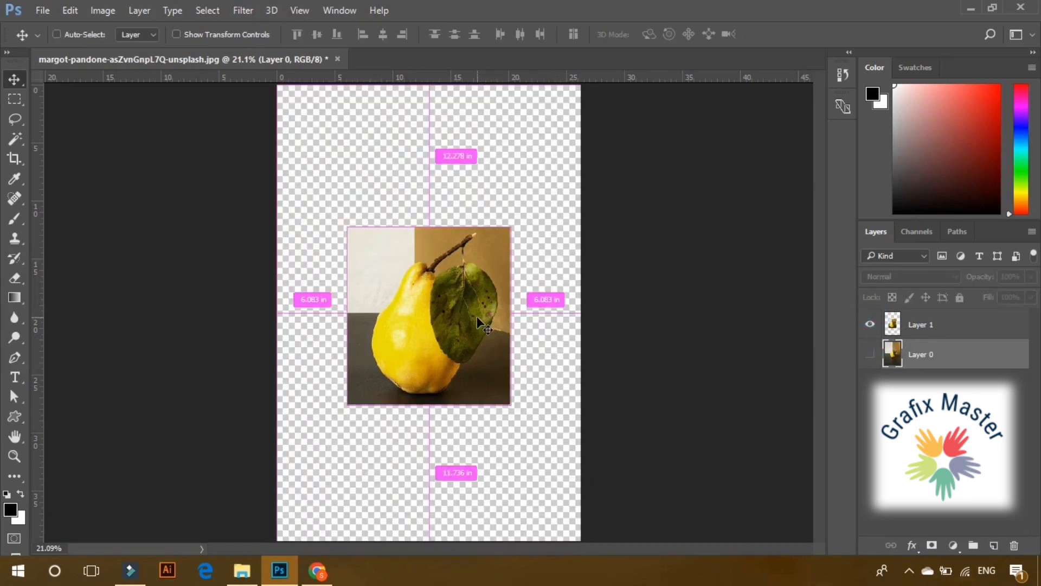
{"action": "left_click", "coordinate": [893, 328], "text": "ctrl"}
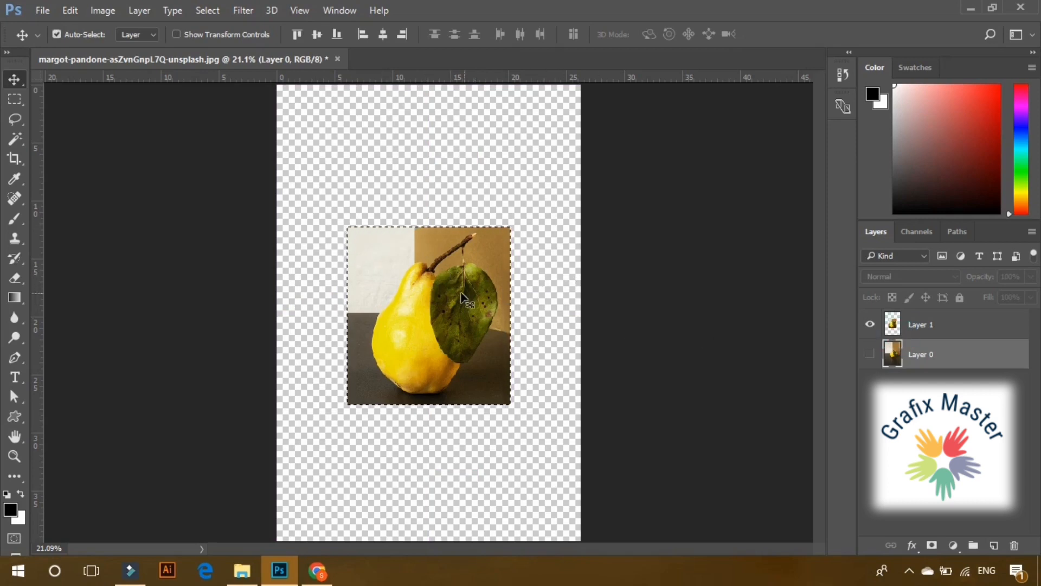
Step: Show Layer 0 again without any selection and delete Layer 1
{"action": "left_click", "coordinate": [870, 354]}
{"action": "key", "text": "ctrl+d"}
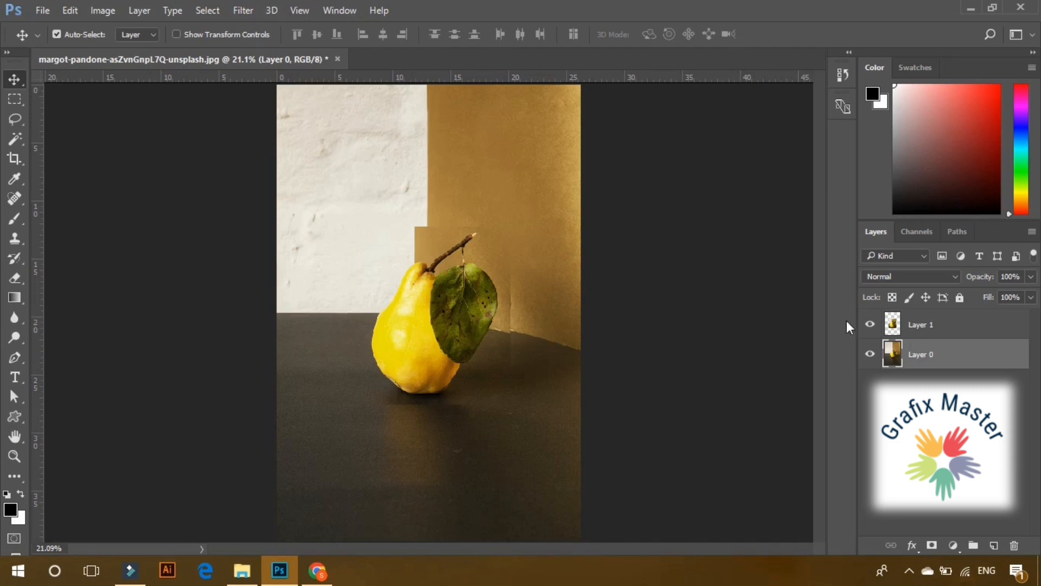
{"action": "left_click_drag", "start_coordinate": [976, 326], "coordinate": [1015, 545]}
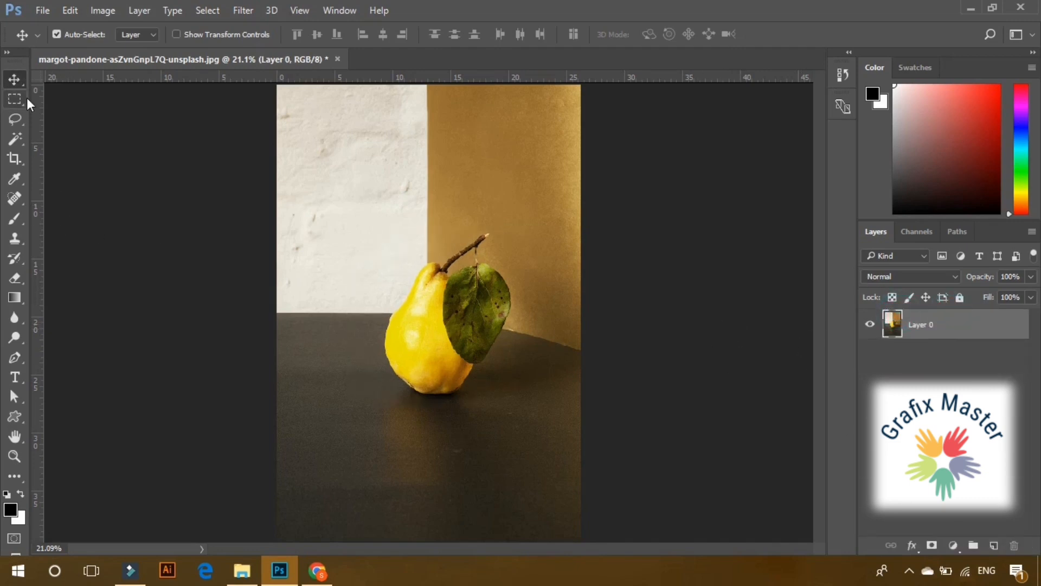
Step: Draw a freely proportioned rectangular marquee around the pear, about 13 in wide and 18.3 in high
{"action": "left_click_drag", "start_coordinate": [20, 99], "coordinate": [82, 113]}
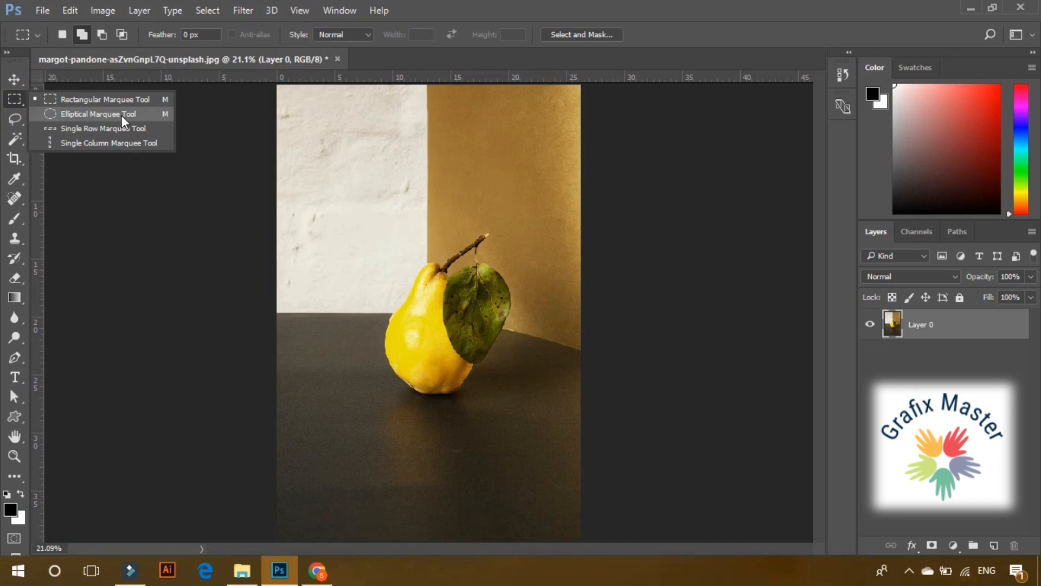
{"action": "left_click", "coordinate": [90, 101]}
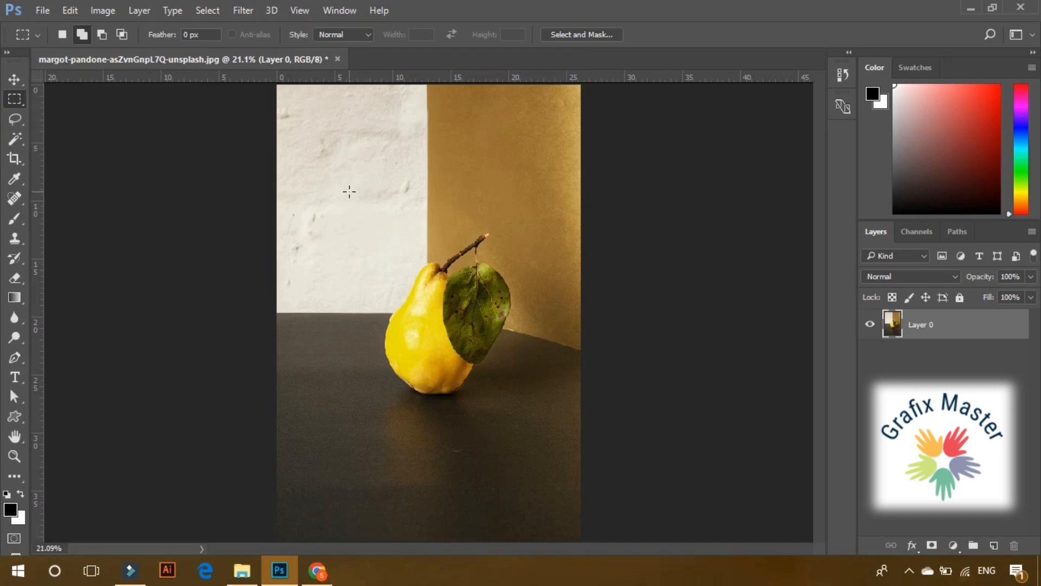
{"action": "left_click_drag", "start_coordinate": [357, 185], "coordinate": [510, 352]}
{"action": "left_click_drag", "start_coordinate": [521, 397], "coordinate": [527, 384]}
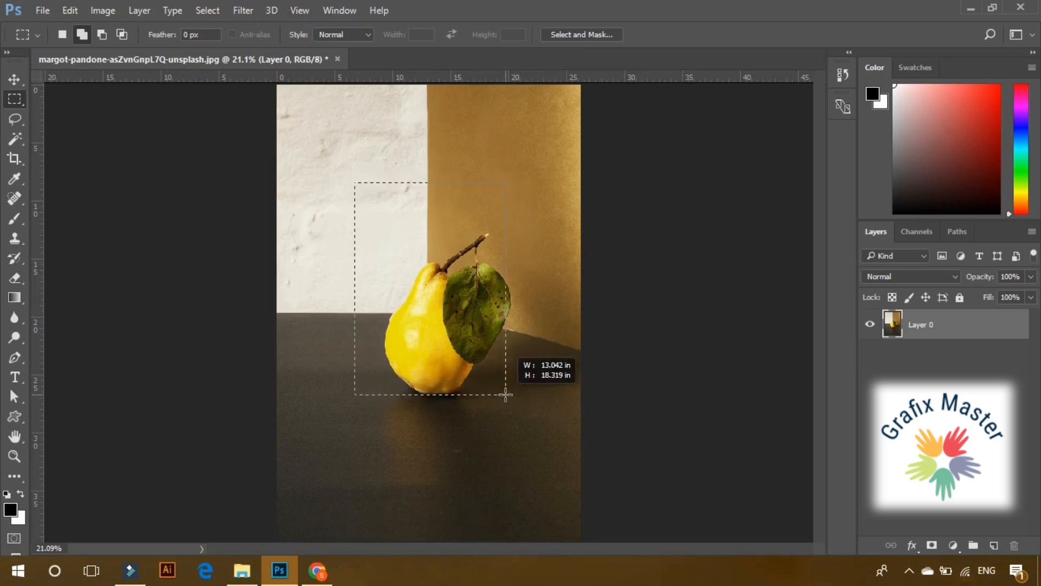
Step: Draw square marquee selections outward from a centre point, one about 13.6 in on the wall and another over the pear
{"action": "left_click_drag", "start_coordinate": [508, 423], "coordinate": [521, 455]}
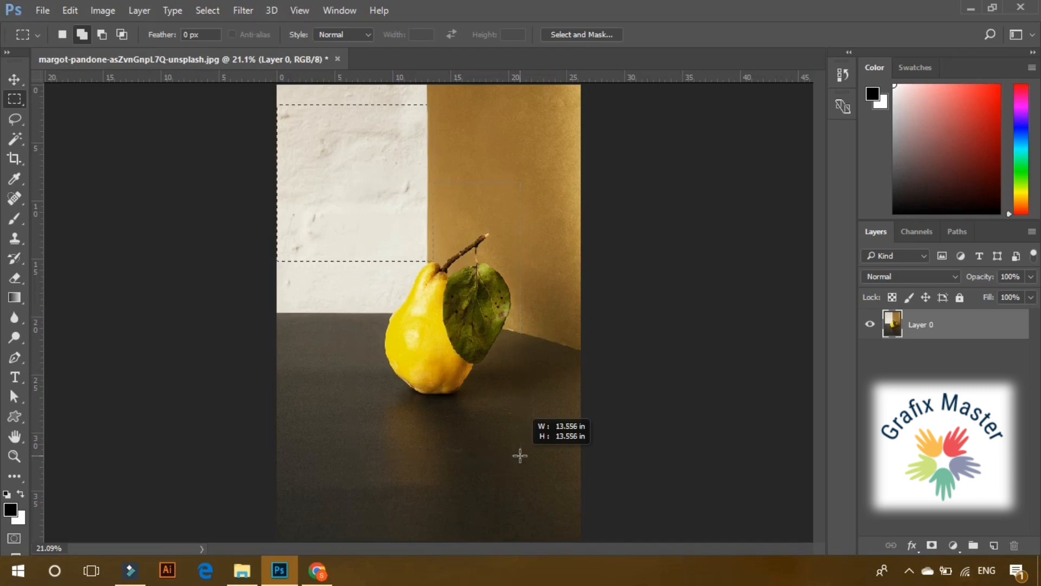
{"action": "left_click_drag", "start_coordinate": [520, 456], "coordinate": [510, 410]}
{"action": "left_click_drag", "start_coordinate": [432, 238], "coordinate": [492, 372]}
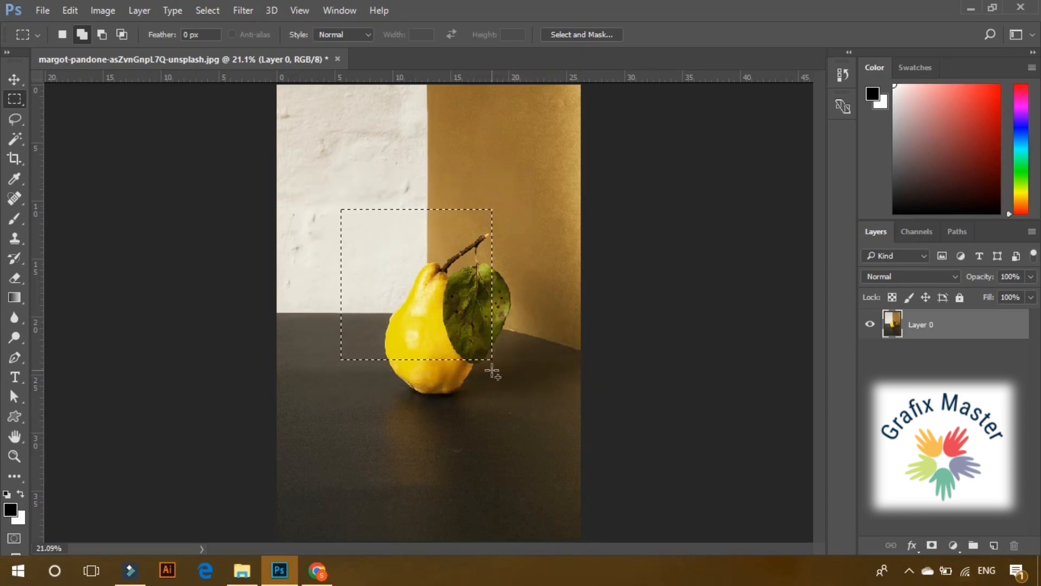
Step: Draw a circular selection about 18 in across with the Elliptical Marquee tool and reposition its outline over the pear
{"action": "right_click", "coordinate": [15, 101]}
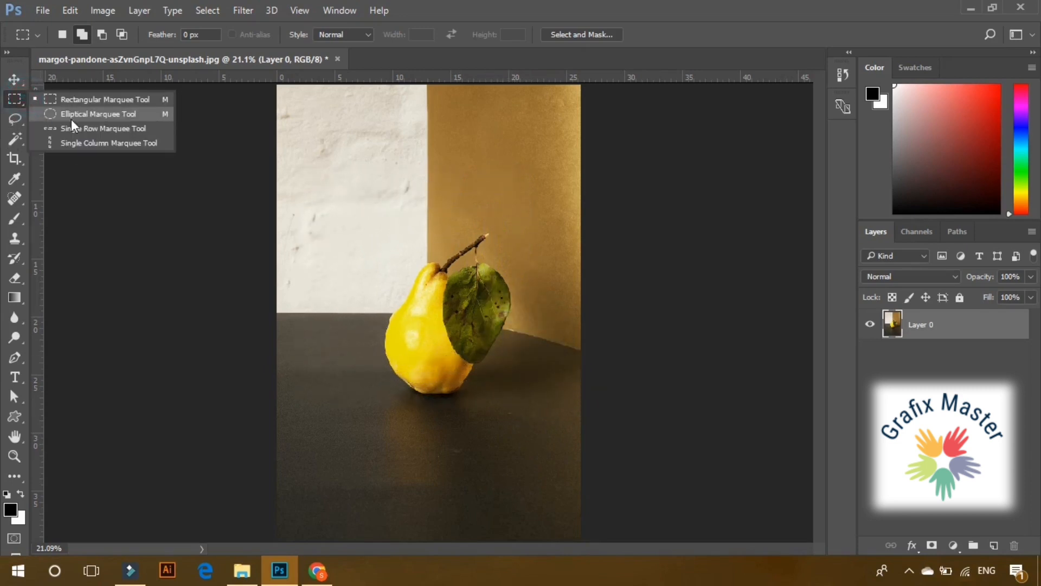
{"action": "left_click", "coordinate": [123, 115]}
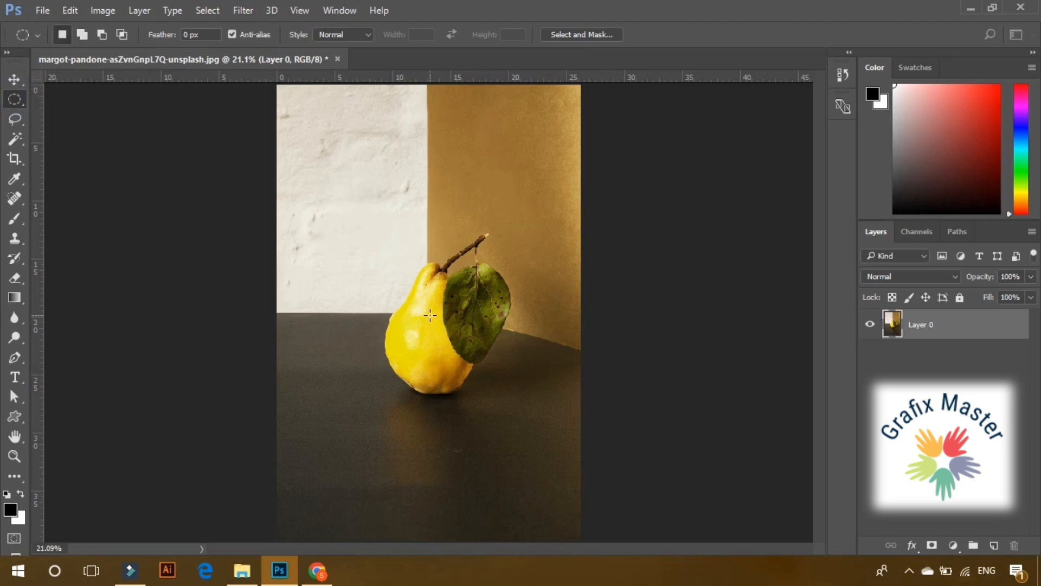
{"action": "left_click_drag", "start_coordinate": [407, 277], "coordinate": [508, 378]}
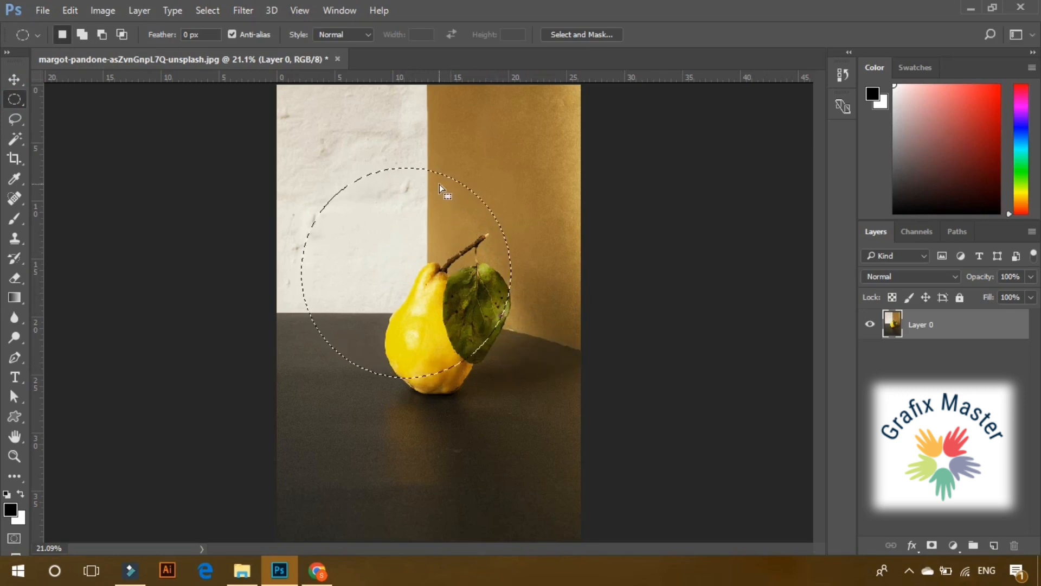
{"action": "left_click_drag", "start_coordinate": [439, 184], "coordinate": [479, 226]}
Step: Copy the circular selection to a new layer and move the copy around over the original pear
{"action": "key", "text": "ctrl+j"}
{"action": "key", "text": "v"}
{"action": "left_click_drag", "start_coordinate": [471, 307], "coordinate": [408, 298]}
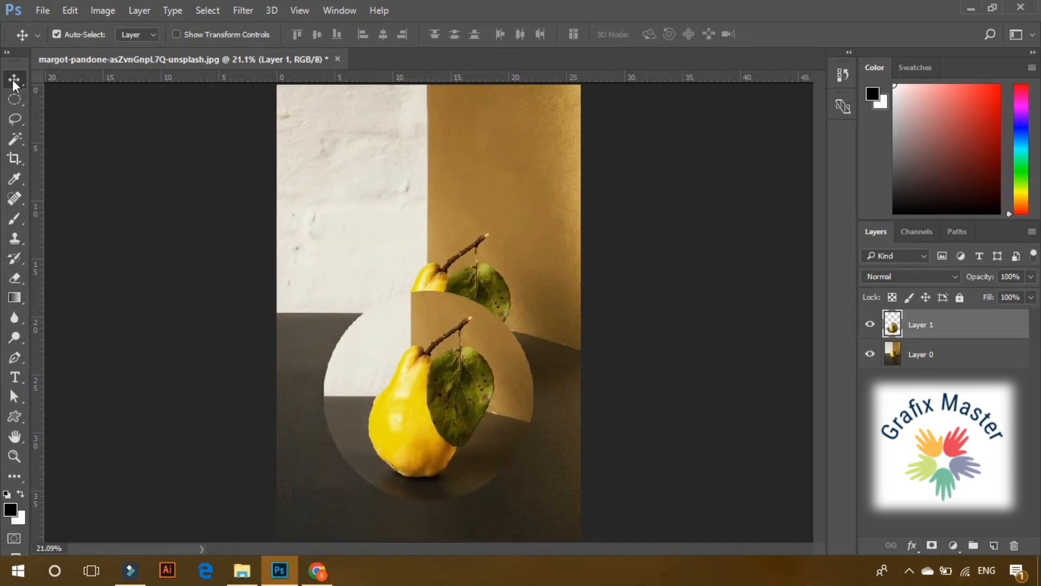
{"action": "left_click_drag", "start_coordinate": [360, 332], "coordinate": [380, 287]}
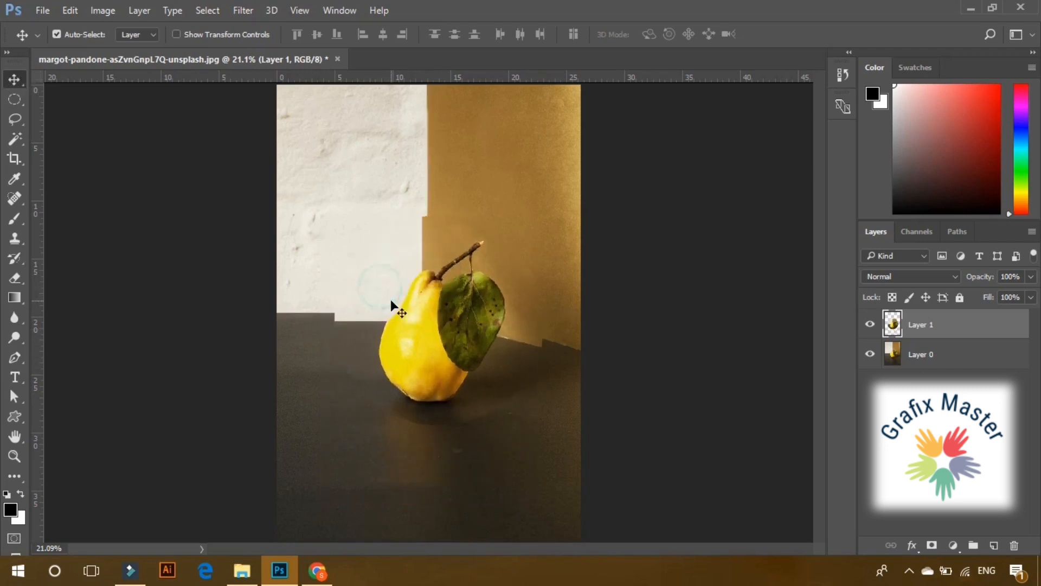
Step: Hide and show Layer 1 to compare it with the photo, shift it once more, and delete it
{"action": "left_click", "coordinate": [870, 325]}
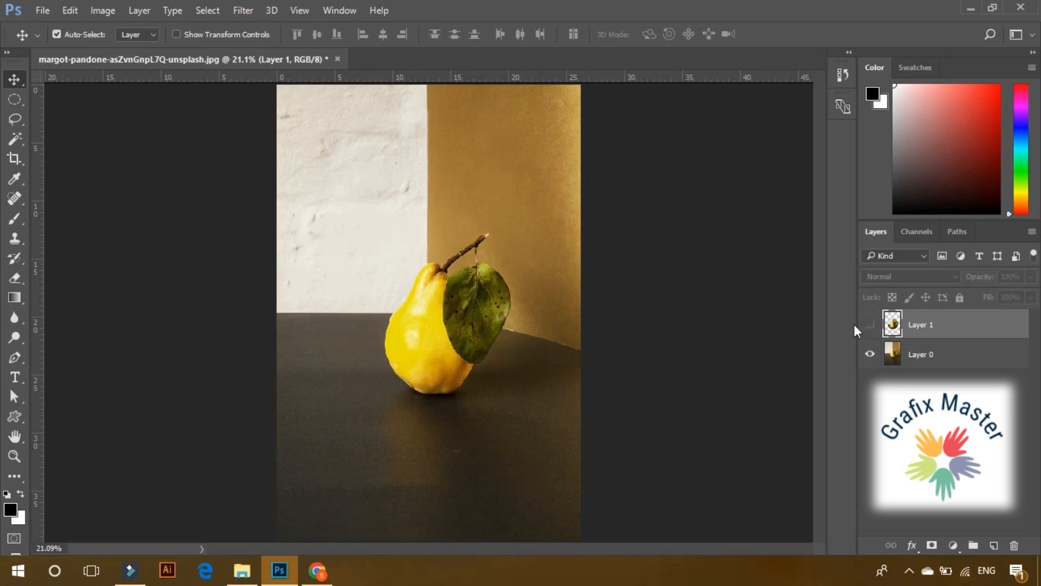
{"action": "left_click", "coordinate": [869, 325]}
{"action": "left_click_drag", "start_coordinate": [462, 306], "coordinate": [391, 255]}
{"action": "left_click_drag", "start_coordinate": [918, 321], "coordinate": [1014, 545]}
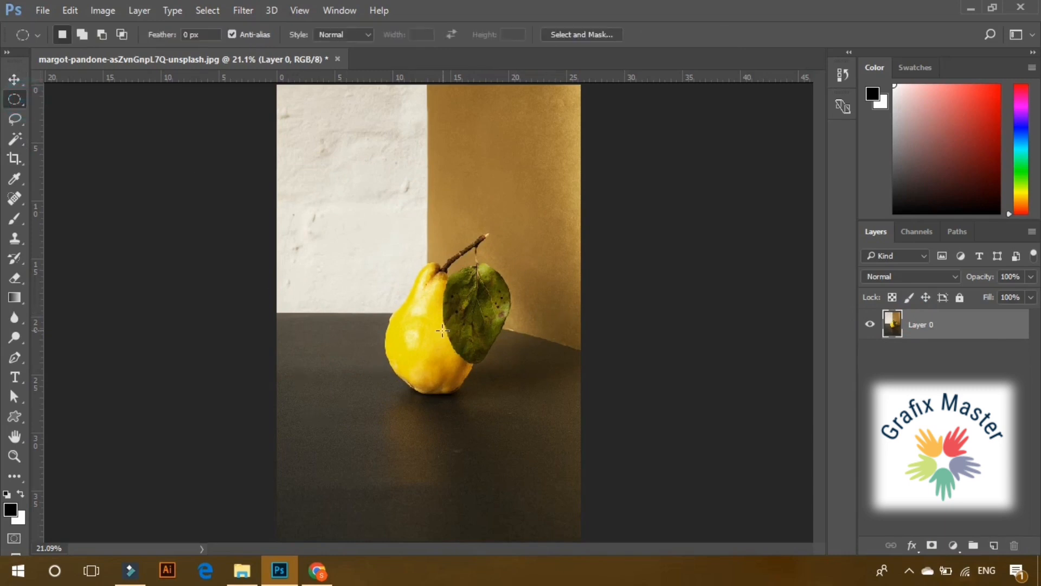
Step: Draw a circular selection about 19 in across around the pear and move its pixels toward the photo's lower-right corner
{"action": "left_click_drag", "start_coordinate": [430, 324], "coordinate": [532, 429]}
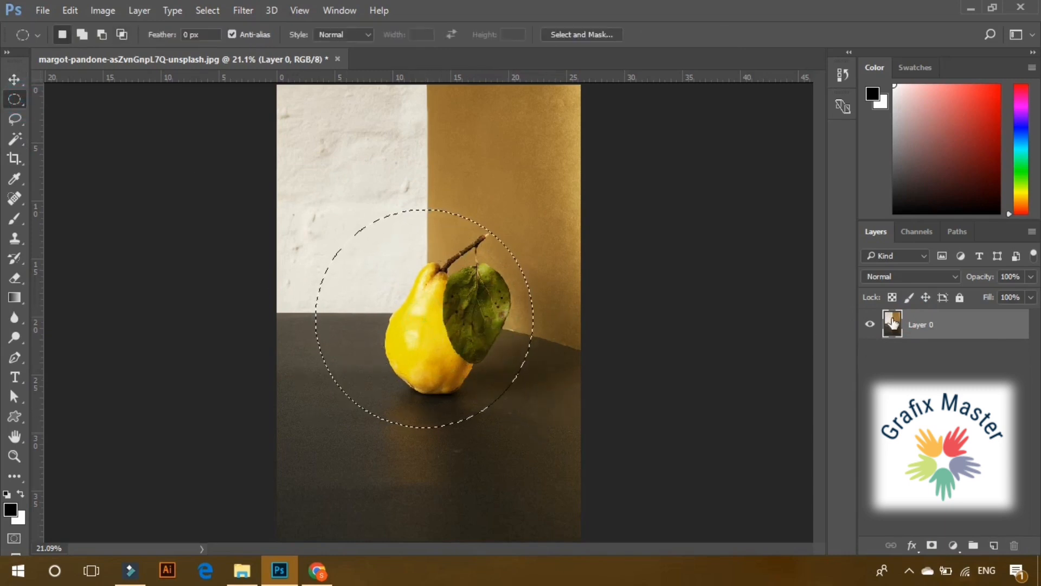
{"action": "left_click", "coordinate": [15, 79]}
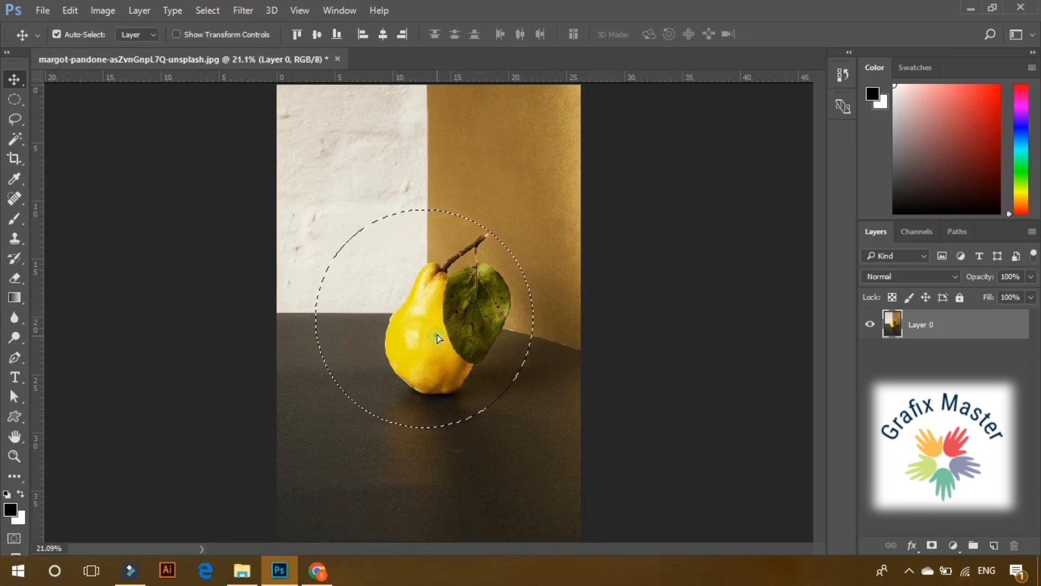
{"action": "left_click_drag", "start_coordinate": [439, 337], "coordinate": [480, 443]}
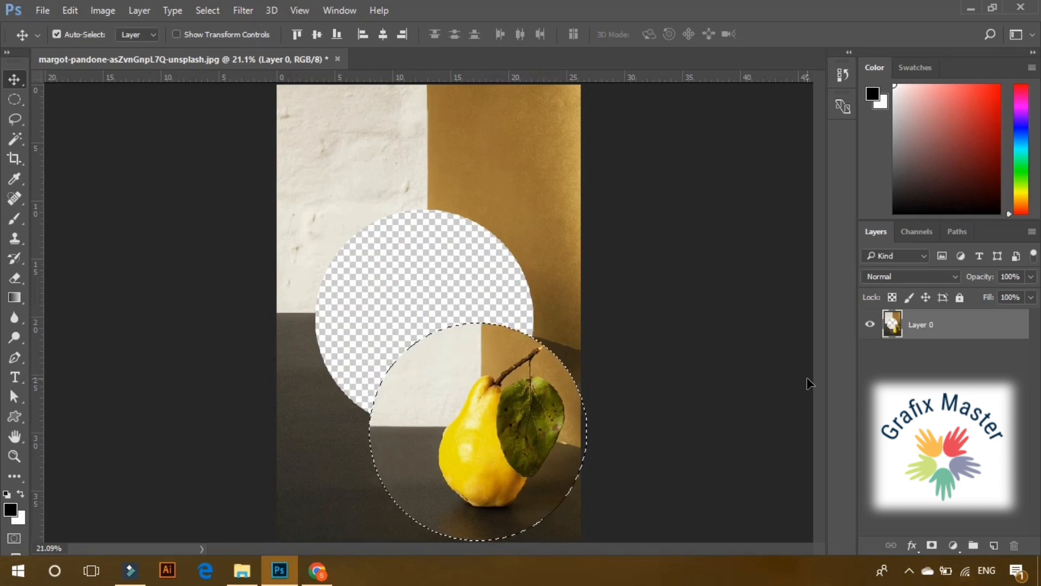
Step: Deselect the circular area, then undo the changes back to the intact photo without a selection
{"action": "key", "text": "ctrl+d"}
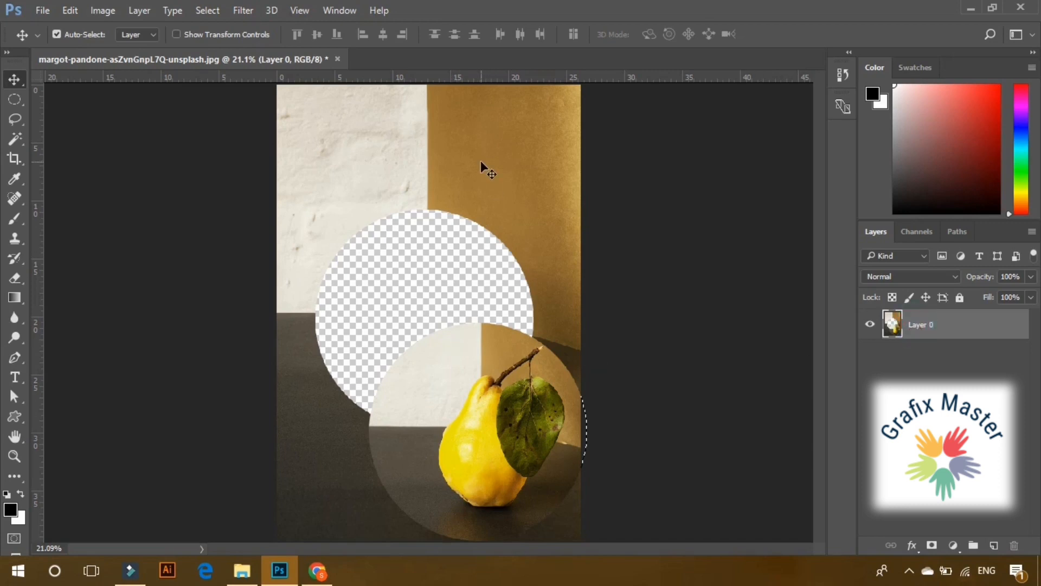
{"action": "left_click_drag", "start_coordinate": [471, 162], "coordinate": [450, 173]}
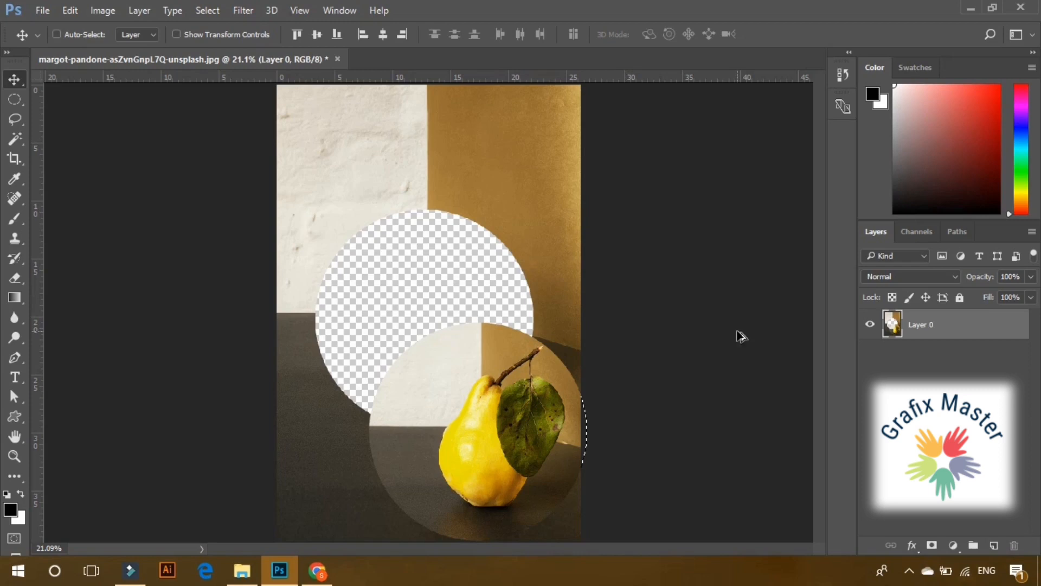
{"action": "key", "text": "ctrl+alt+z"}
{"action": "key", "text": "ctrl+alt+z"}
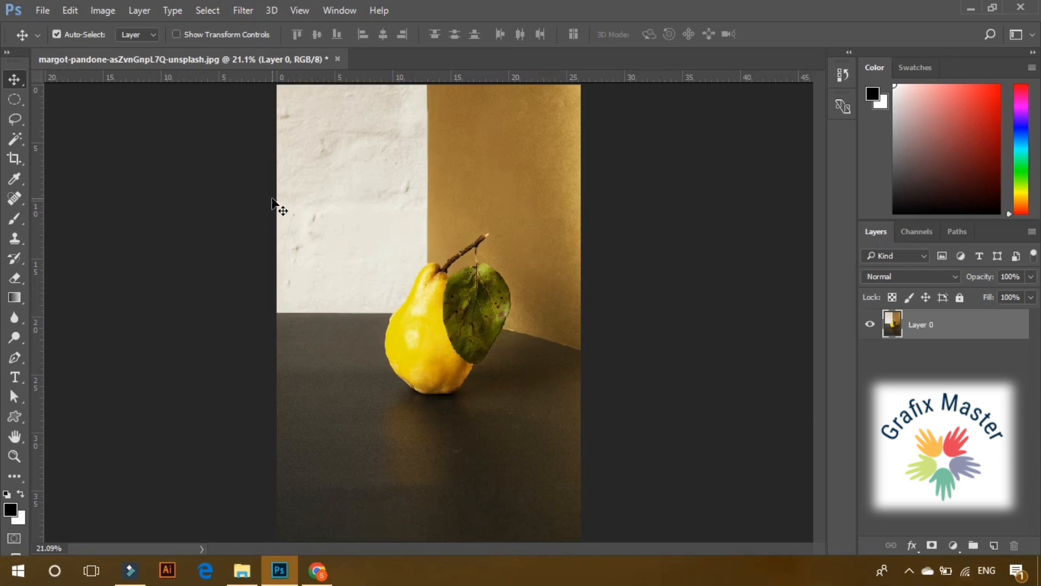
Step: Place a Single Row Marquee selection across the full width of the photo, about 9 in below its upper edge
{"action": "right_click", "coordinate": [9, 100]}
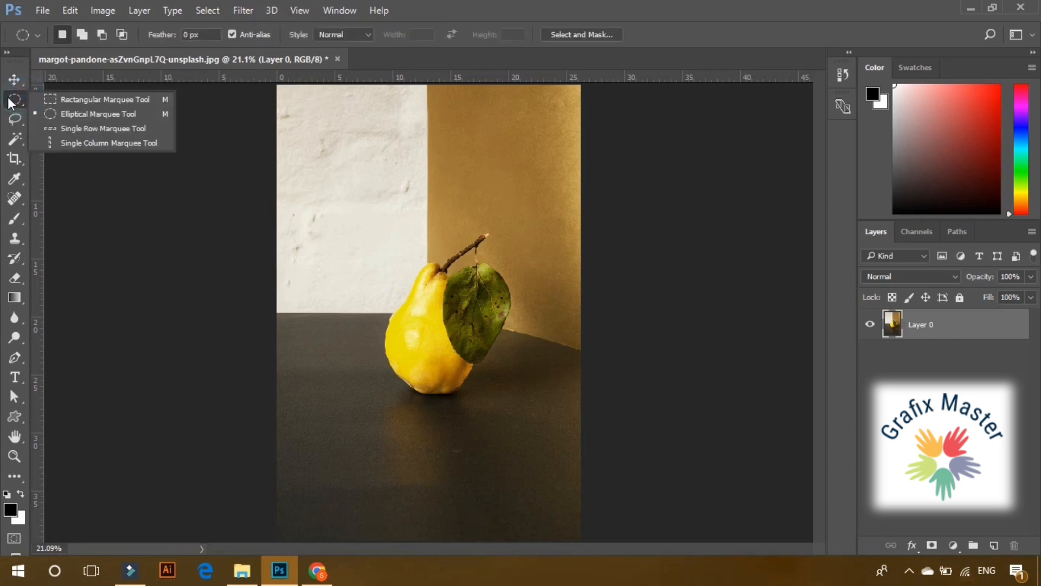
{"action": "left_click", "coordinate": [102, 130]}
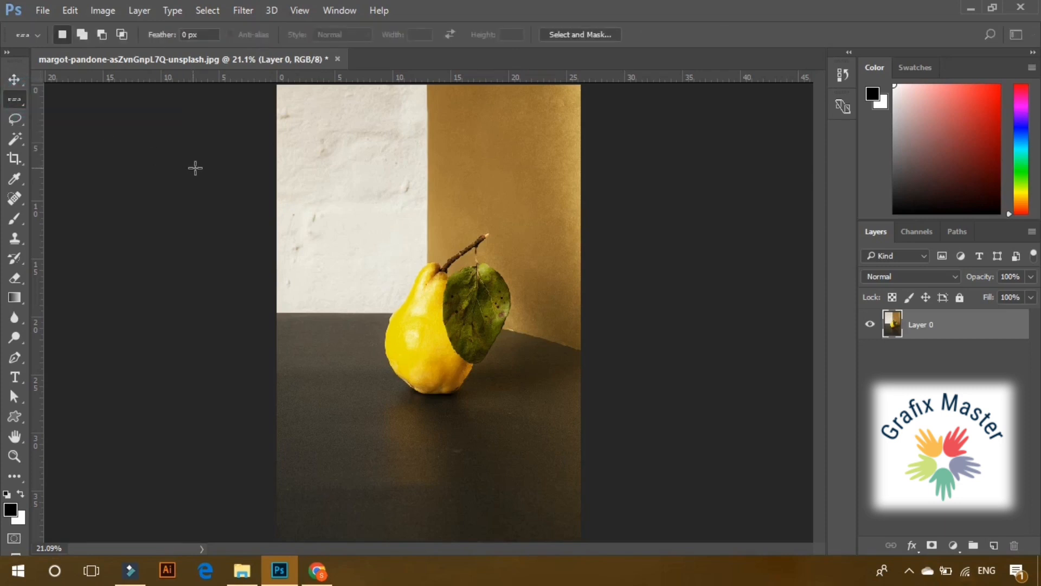
{"action": "right_click", "coordinate": [31, 102]}
{"action": "left_click", "coordinate": [94, 128]}
{"action": "right_click", "coordinate": [14, 100]}
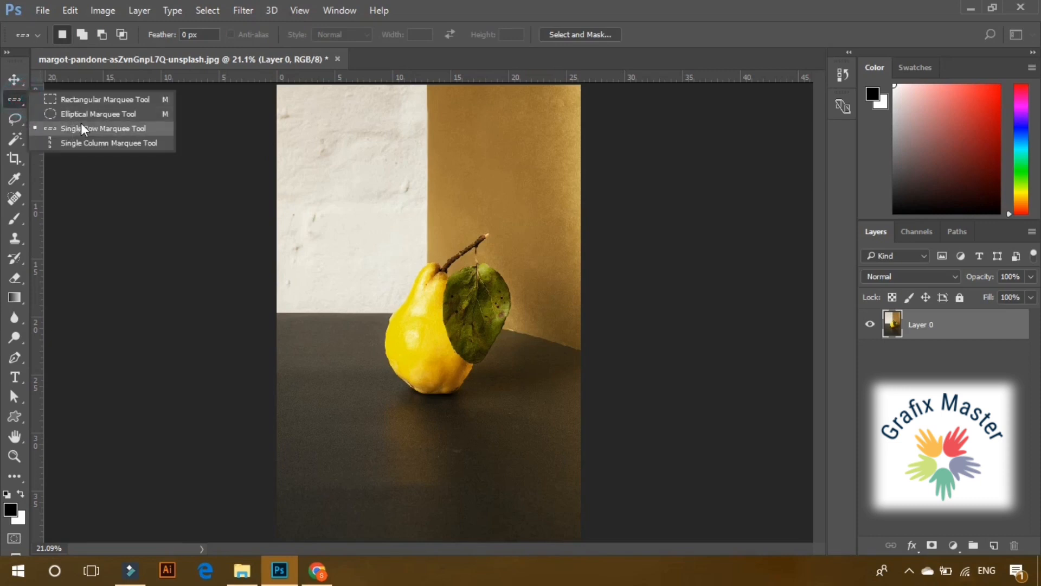
{"action": "left_click", "coordinate": [124, 130]}
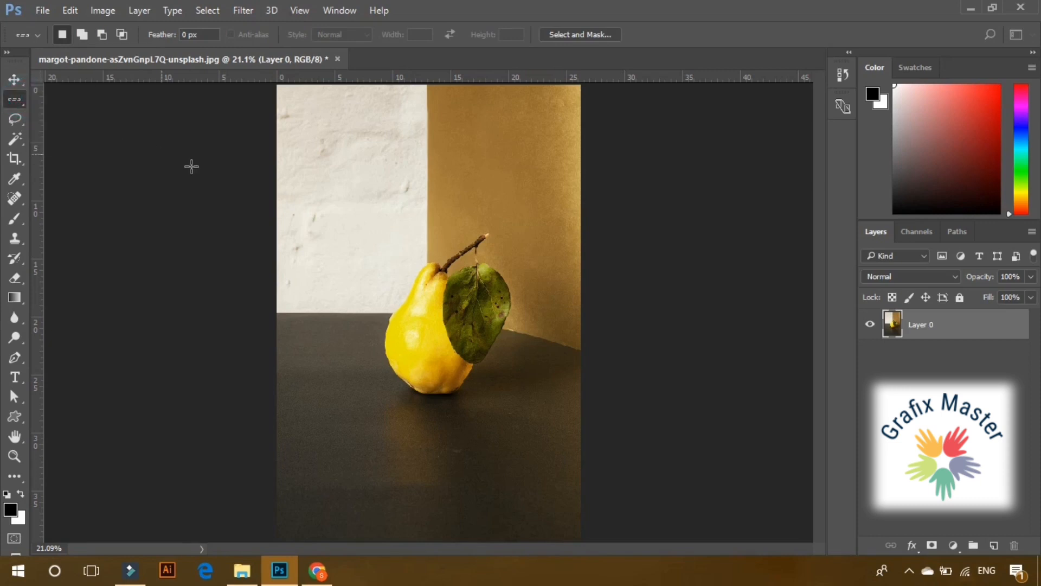
{"action": "left_click_drag", "start_coordinate": [191, 165], "coordinate": [614, 192]}
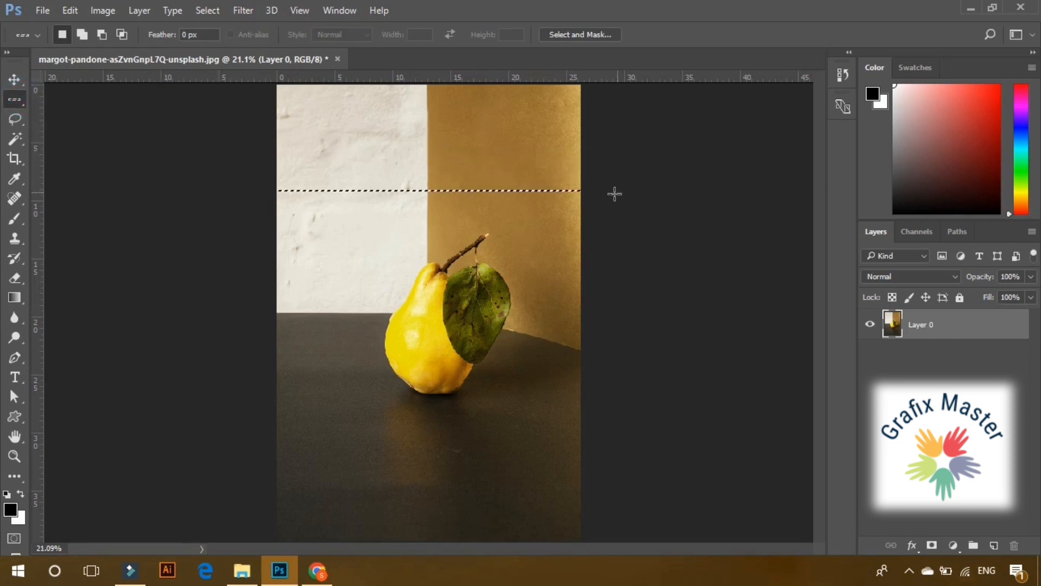
Step: Examine the thickness of the single-row selection on the white wall at up to 1600% magnification
{"action": "key", "text": "ctrl+plus"}
{"action": "key", "text": "ctrl+plus"}
{"action": "key", "text": "ctrl+plus"}
{"action": "key", "text": "ctrl+plus"}
{"action": "key", "text": "ctrl+plus"}
{"action": "key", "text": "ctrl+plus"}
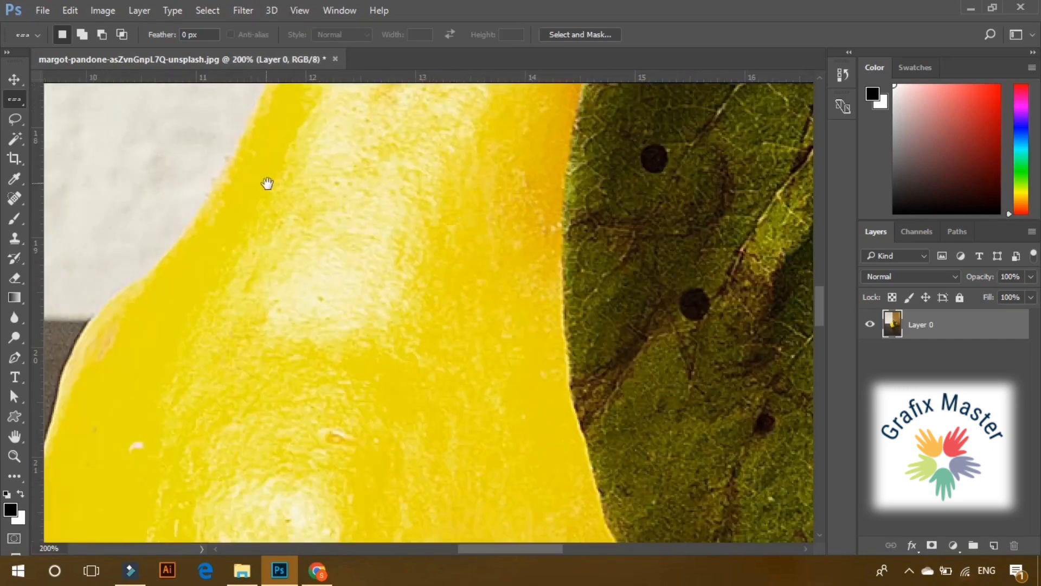
{"action": "left_click_drag", "start_coordinate": [267, 183], "coordinate": [335, 481]}
{"action": "left_click_drag", "start_coordinate": [335, 299], "coordinate": [363, 501]}
{"action": "left_click_drag", "start_coordinate": [339, 239], "coordinate": [381, 472]}
{"action": "left_click_drag", "start_coordinate": [358, 210], "coordinate": [397, 537]}
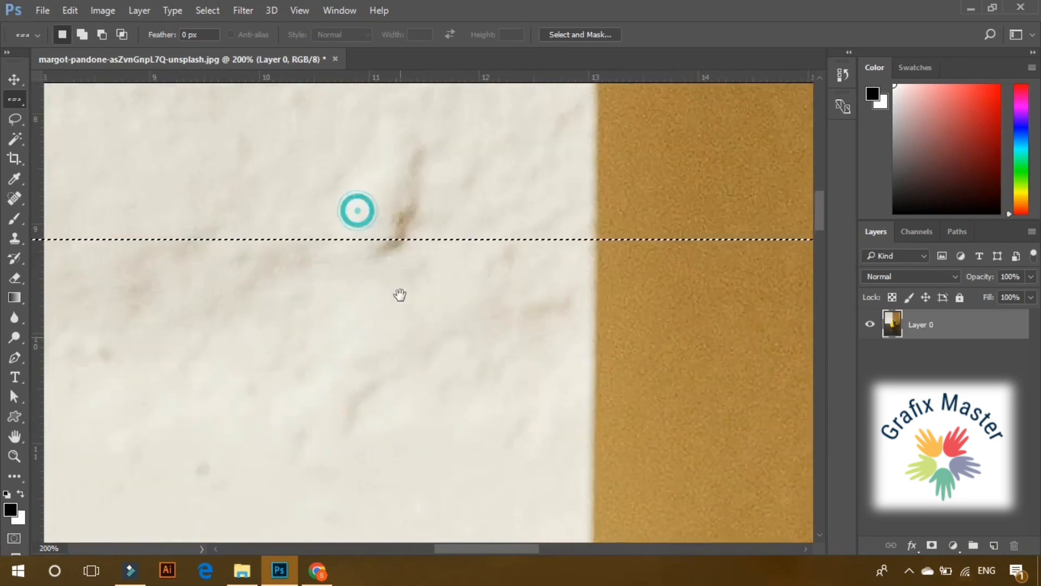
{"action": "key", "text": "ctrl+plus"}
{"action": "key", "text": "ctrl+plus"}
{"action": "key", "text": "ctrl+plus"}
{"action": "key", "text": "ctrl+plus"}
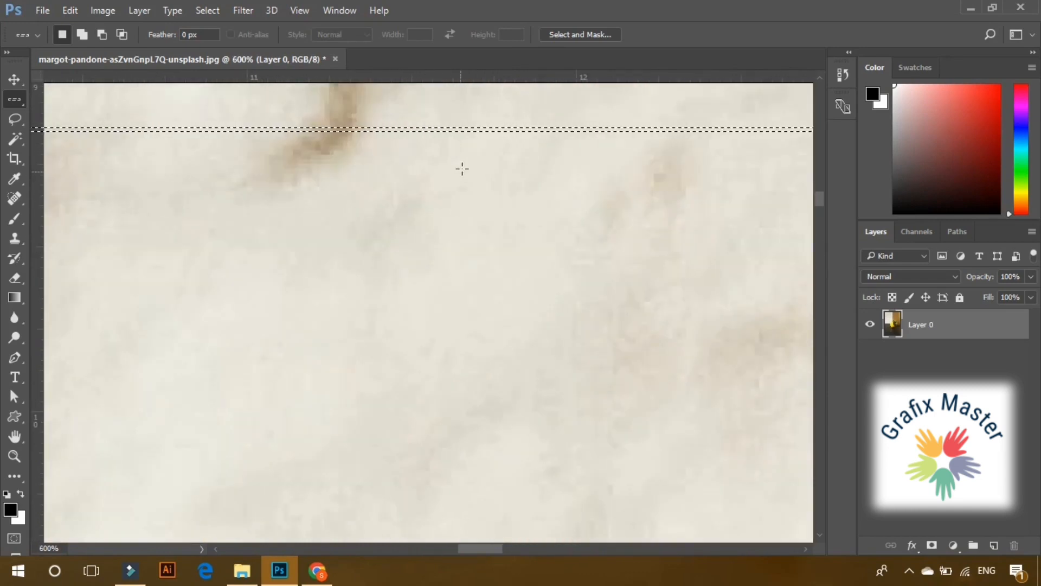
{"action": "key", "text": "ctrl+plus"}
{"action": "key", "text": "ctrl+plus"}
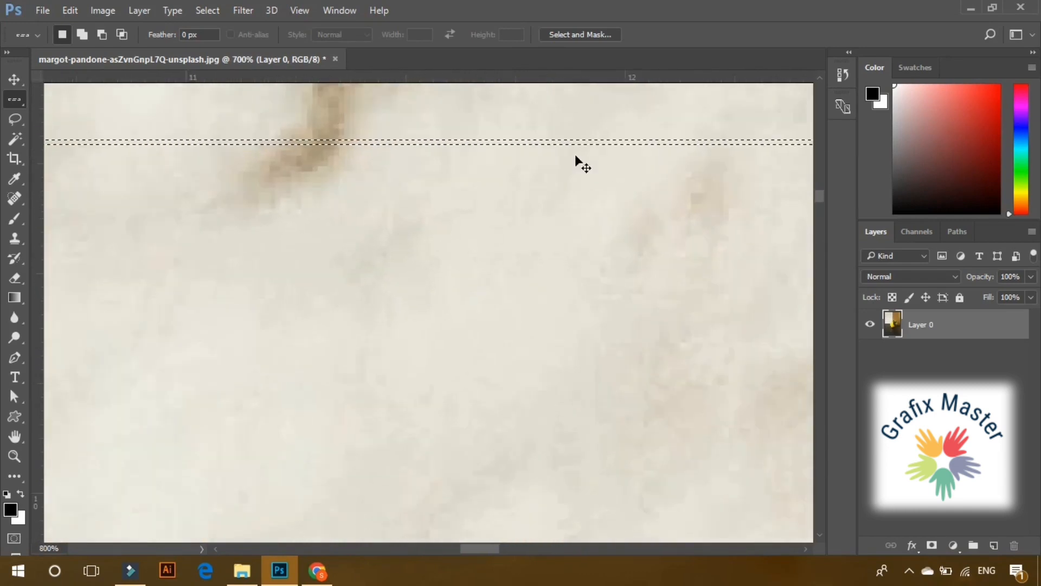
{"action": "key", "text": "ctrl+plus"}
{"action": "key", "text": "ctrl+plus"}
{"action": "scroll", "coordinate": [576, 156], "scroll_direction": "up", "scroll_amount": 5}
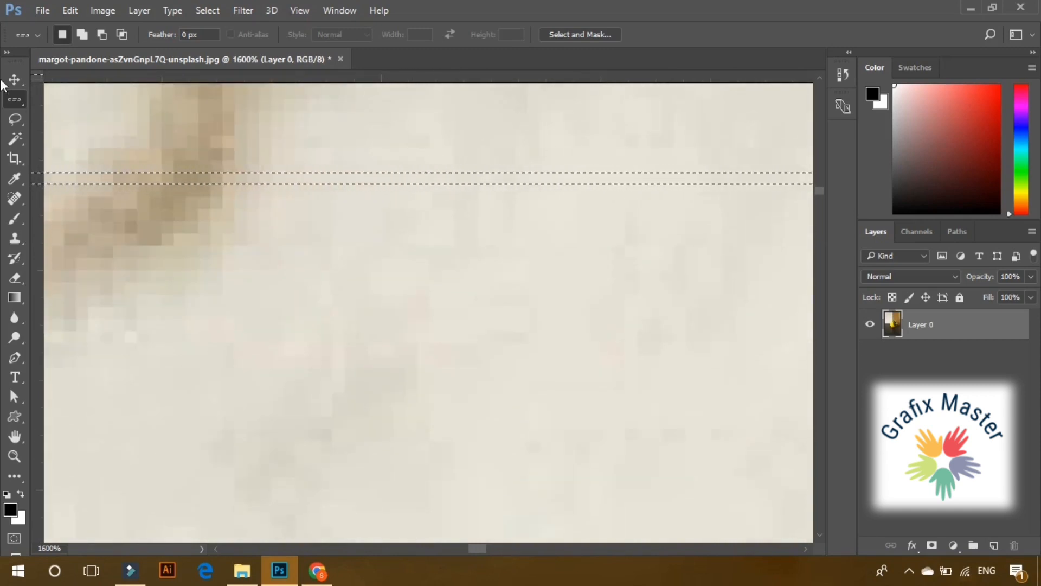
Step: Set the foreground color to red (#fb0505), fill the single-row selection with it, and deselect
{"action": "key", "text": "v"}
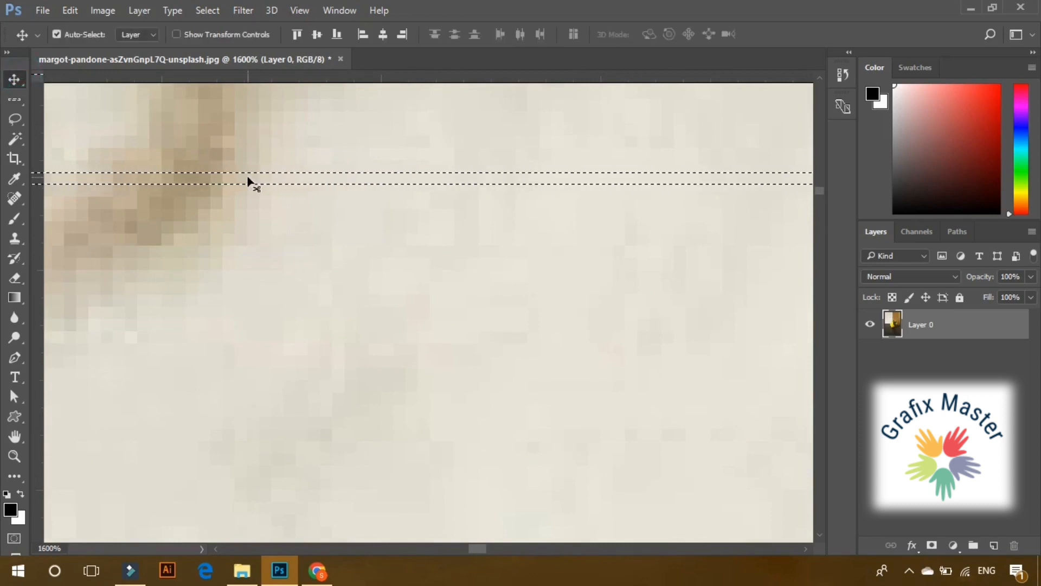
{"action": "left_click", "coordinate": [5, 510]}
{"action": "left_click", "coordinate": [10, 509]}
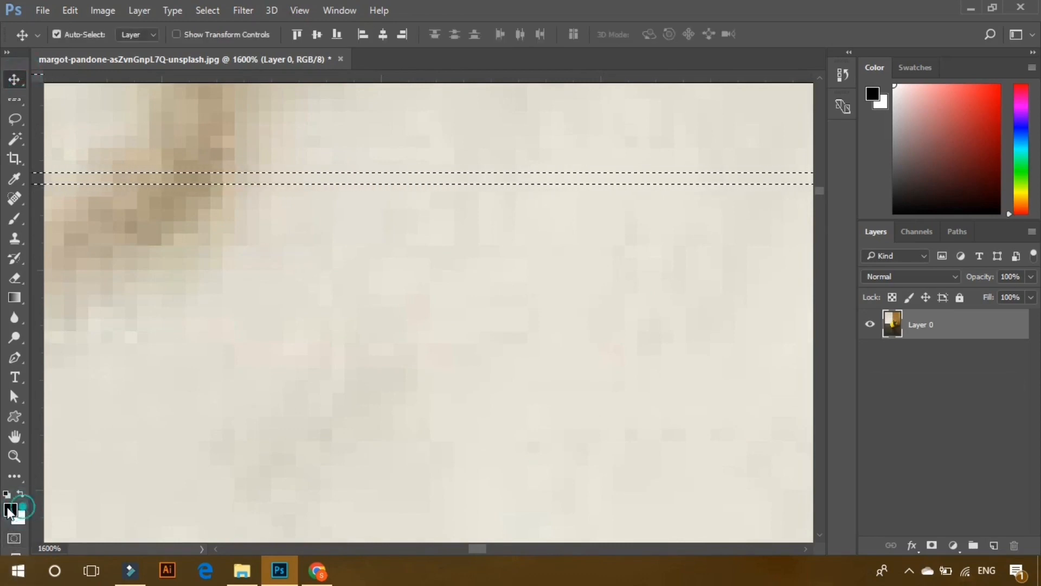
{"action": "mouse_move", "coordinate": [735, 211]}
{"action": "left_mouse_down"}
{"action": "mouse_move", "coordinate": [781, 177]}
{"action": "mouse_move", "coordinate": [781, 147]}
{"action": "left_mouse_up"}
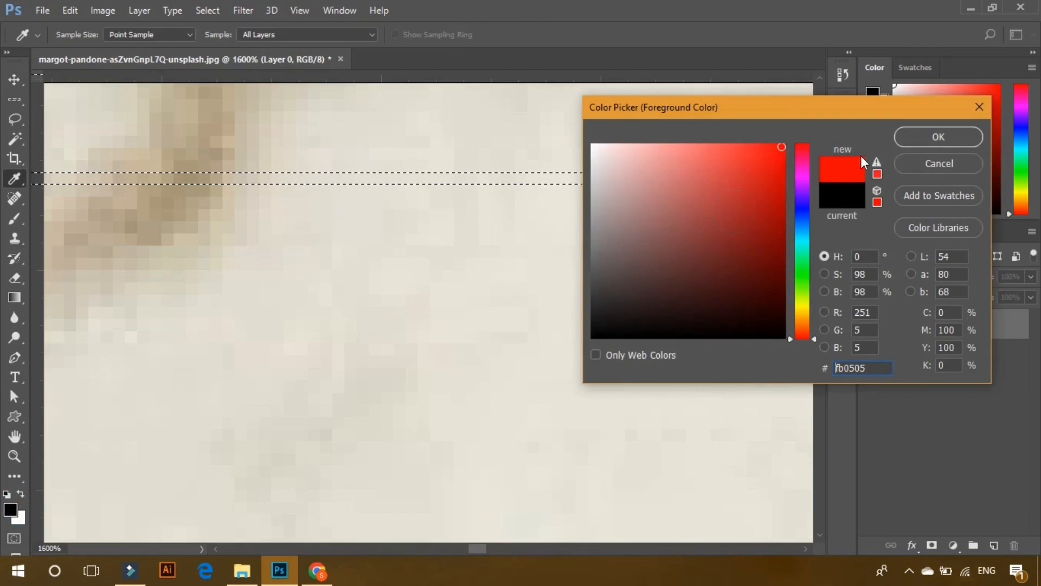
{"action": "left_click", "coordinate": [922, 143]}
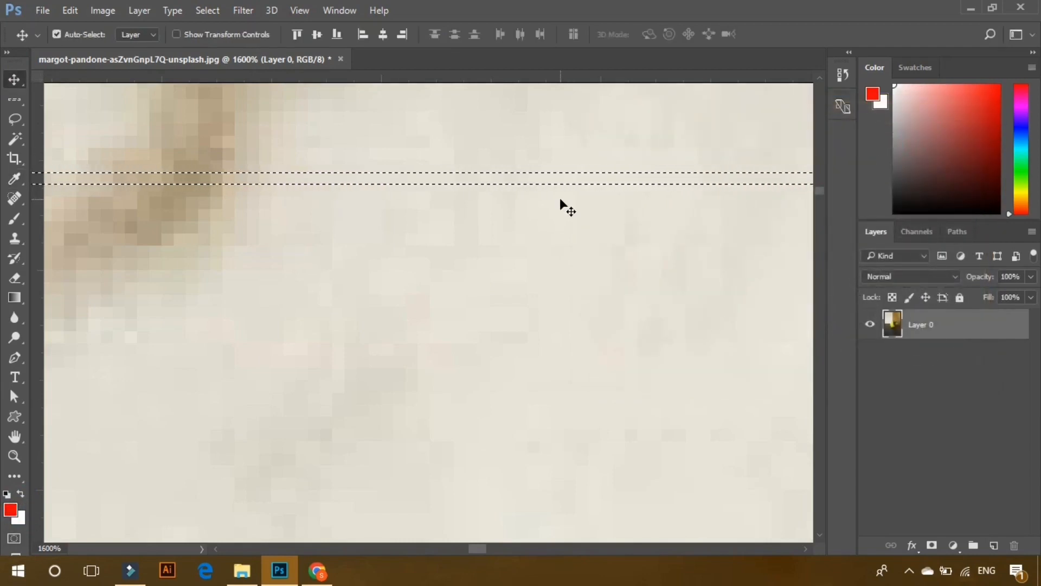
{"action": "key", "text": "alt+BackSpace"}
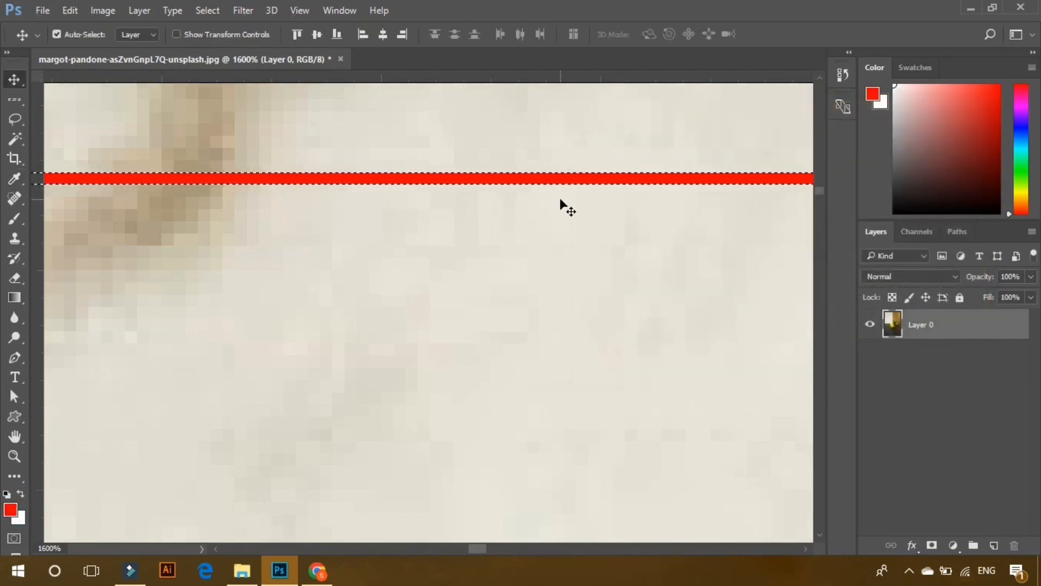
{"action": "key", "text": "ctrl+d"}
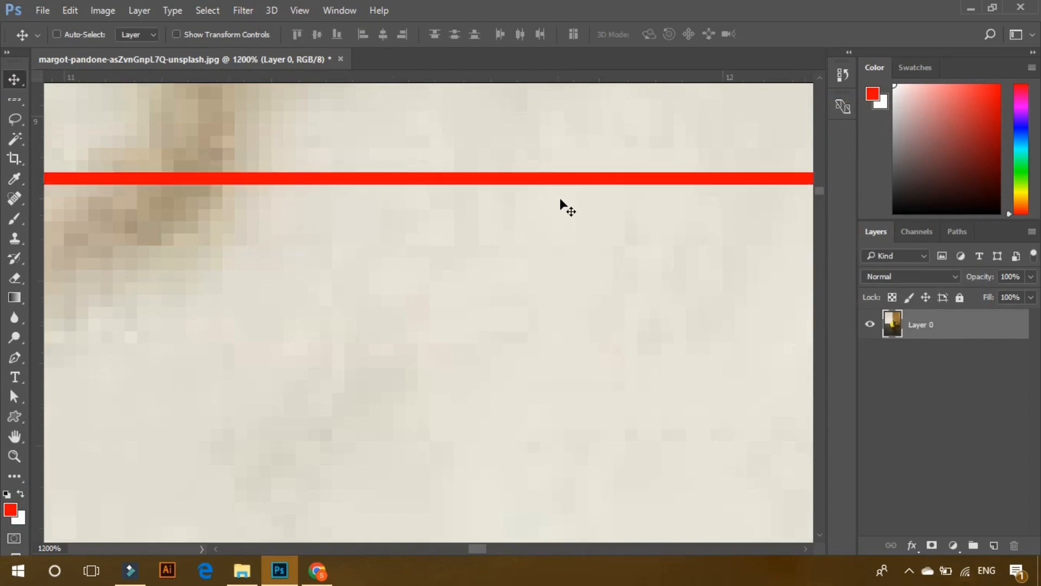
Step: Examine the red single-row line at different magnifications, from close up to the whole photo
{"action": "key", "text": "ctrl+minus"}
{"action": "key", "text": "ctrl+minus"}
{"action": "key", "text": "ctrl+minus"}
{"action": "key", "text": "ctrl+minus"}
{"action": "key", "text": "ctrl+minus"}
{"action": "key", "text": "ctrl+minus"}
{"action": "key", "text": "ctrl+minus"}
{"action": "key", "text": "ctrl+minus"}
{"action": "key", "text": "ctrl+minus"}
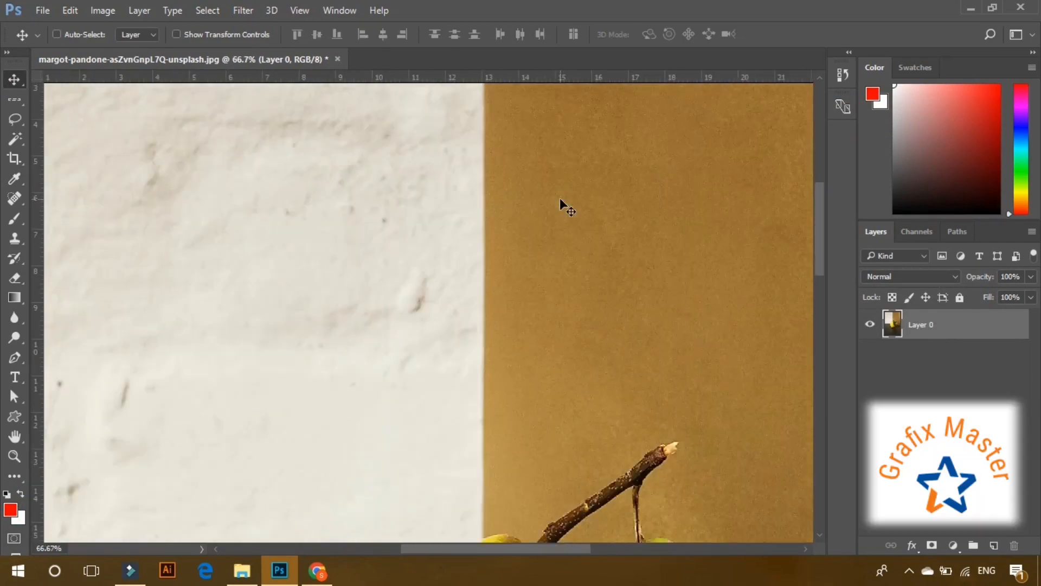
{"action": "key", "text": "ctrl+minus"}
{"action": "key", "text": "ctrl+minus"}
{"action": "key", "text": "ctrl+minus"}
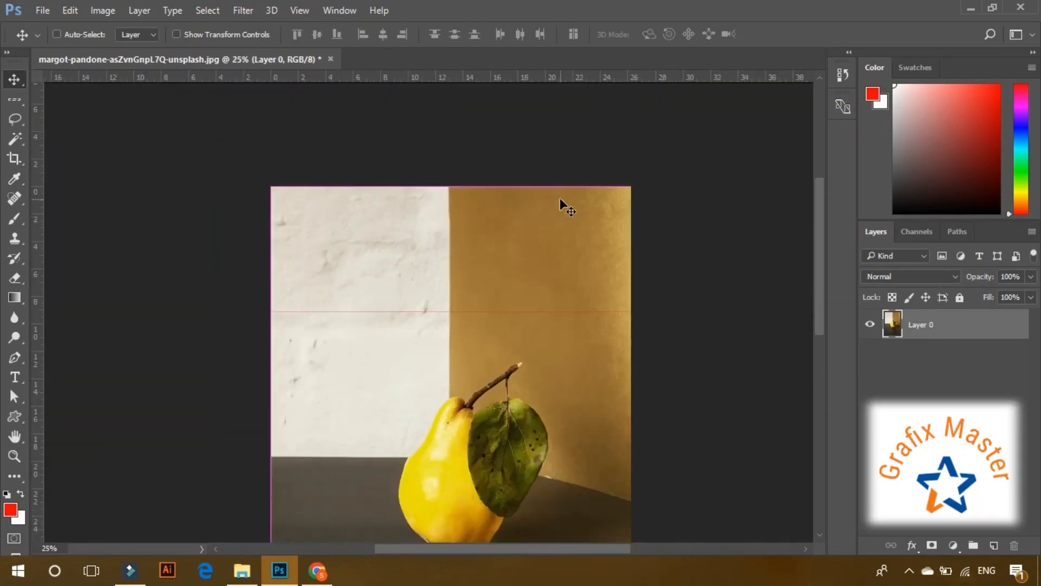
{"action": "key", "text": "ctrl+plus"}
{"action": "key", "text": "ctrl+plus"}
{"action": "key", "text": "ctrl+plus"}
{"action": "key", "text": "ctrl+plus"}
{"action": "key", "text": "ctrl+plus"}
{"action": "key", "text": "ctrl+plus"}
{"action": "key", "text": "ctrl+plus"}
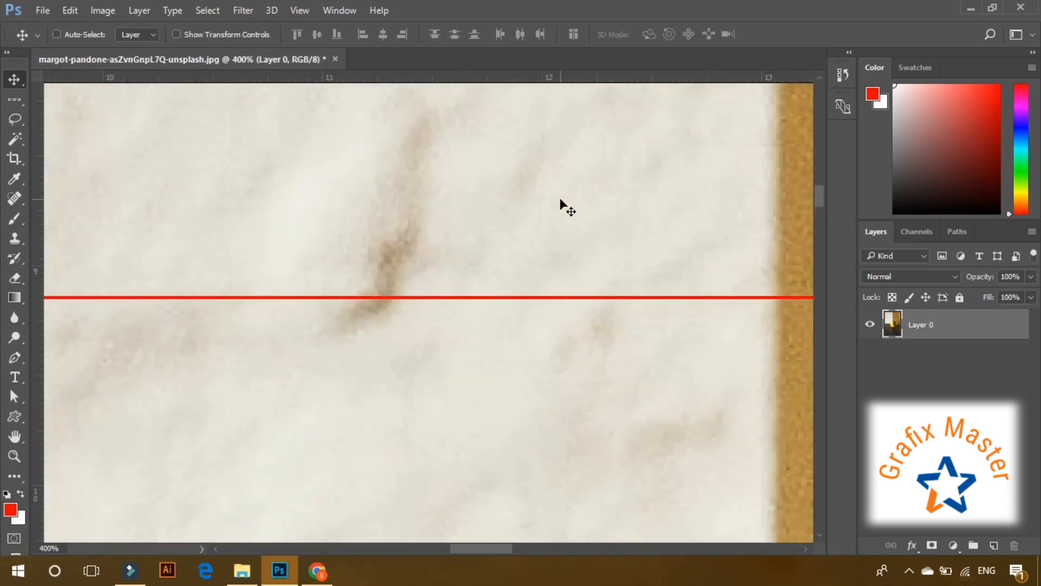
{"action": "key", "text": "ctrl+minus"}
{"action": "key", "text": "ctrl+minus"}
{"action": "key", "text": "ctrl+minus"}
{"action": "key", "text": "ctrl+minus"}
{"action": "key", "text": "ctrl+minus"}
{"action": "key", "text": "ctrl+minus"}
{"action": "key", "text": "ctrl+minus"}
{"action": "key", "text": "ctrl+minus"}
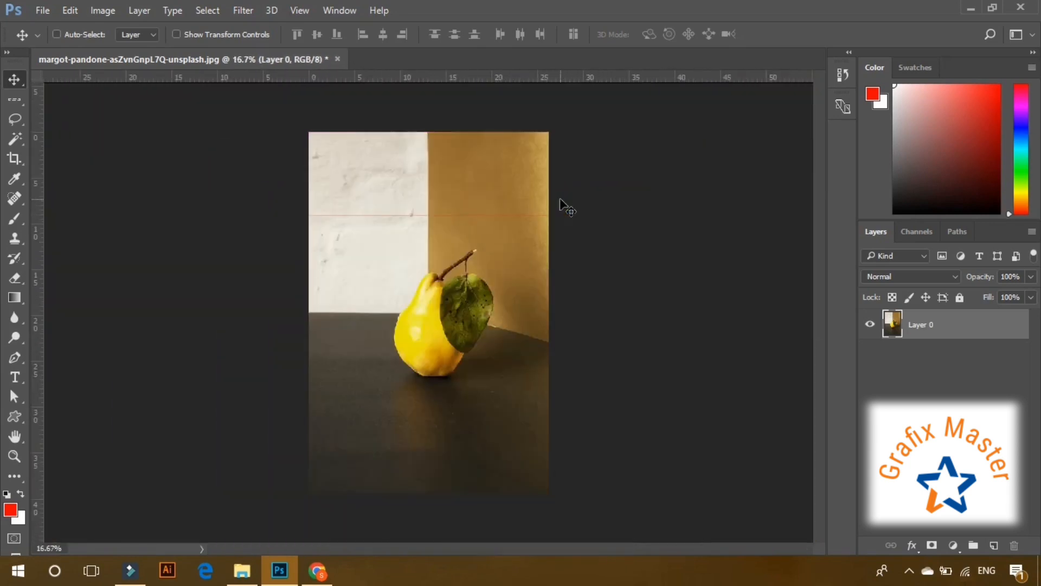
Step: Undo the deselection and the red fill of the single row
{"action": "key", "text": "ctrl+alt+z"}
{"action": "key", "text": "ctrl+alt+z"}
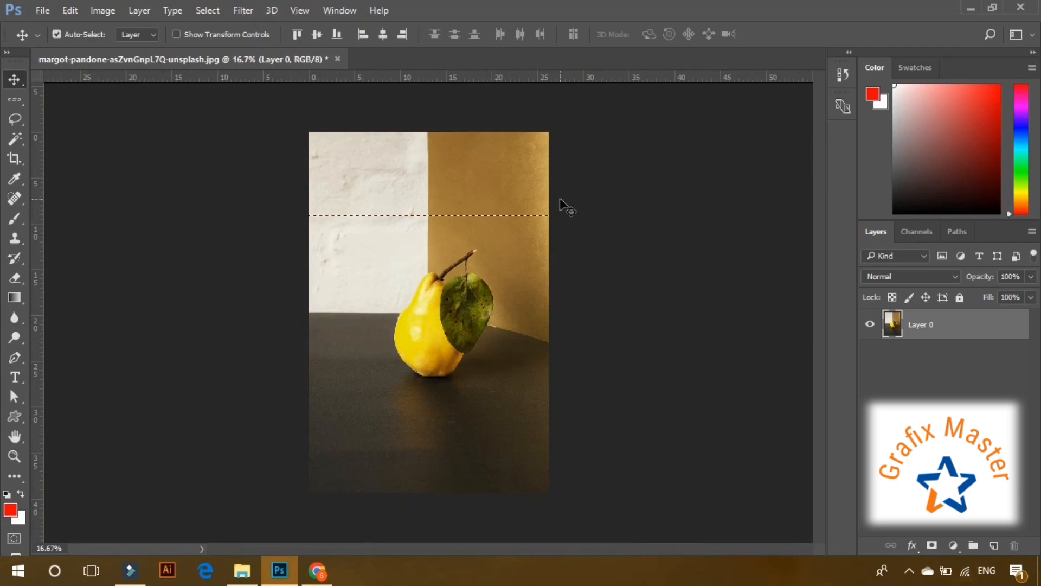
Step: Place a Single Column Marquee selection down the full height of the photo, through the white wall beside the pear
{"action": "right_click", "coordinate": [14, 99]}
{"action": "left_click", "coordinate": [57, 162]}
{"action": "left_click", "coordinate": [380, 514]}
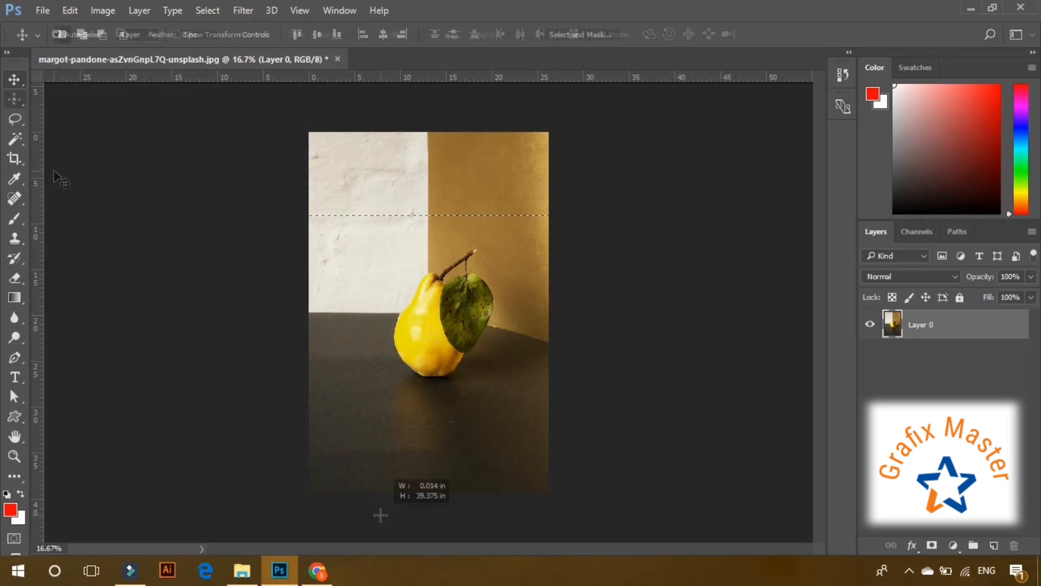
Step: Fill the single-column selection with a dark green foreground color (#002c0a) and deselect it
{"action": "right_click", "coordinate": [13, 93]}
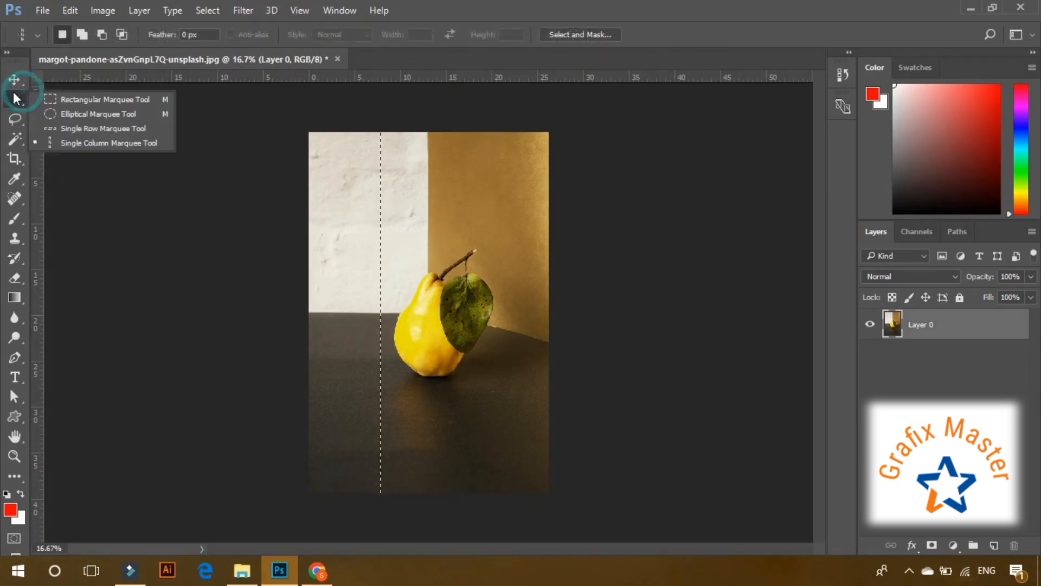
{"action": "left_click", "coordinate": [93, 143]}
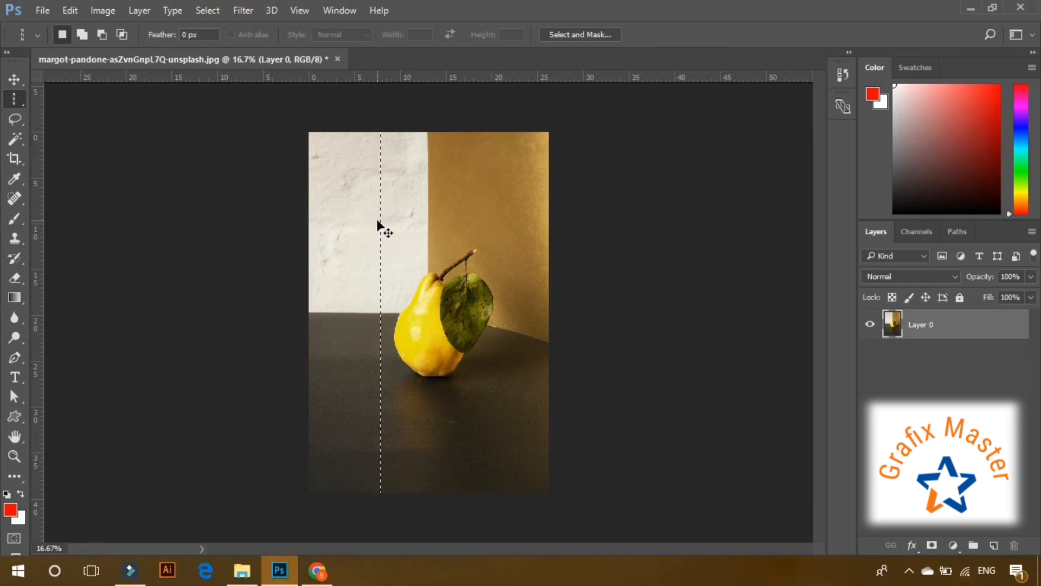
{"action": "key", "text": "ctrl+plus"}
{"action": "key", "text": "ctrl+plus"}
{"action": "key", "text": "ctrl+plus"}
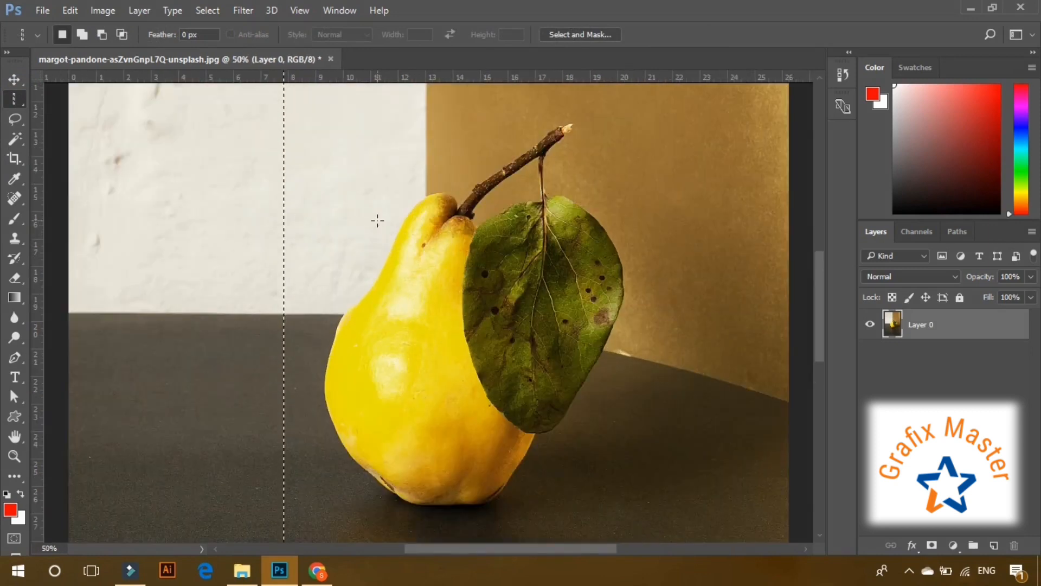
{"action": "left_click", "coordinate": [10, 509]}
{"action": "mouse_move", "coordinate": [727, 245]}
{"action": "left_mouse_down"}
{"action": "mouse_move", "coordinate": [779, 230]}
{"action": "mouse_move", "coordinate": [804, 267]}
{"action": "left_mouse_up"}
{"action": "left_click_drag", "start_coordinate": [774, 227], "coordinate": [780, 285]}
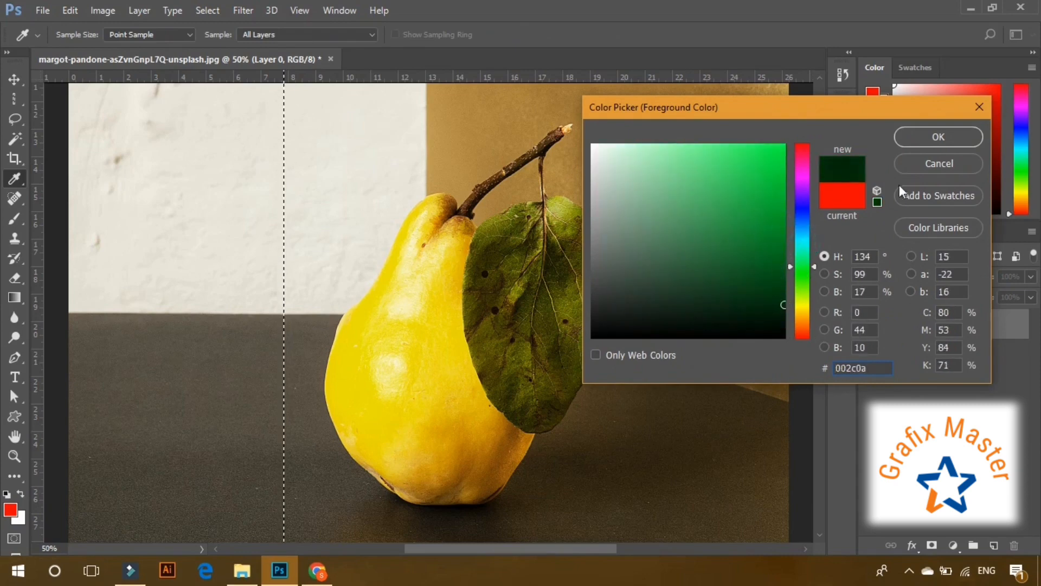
{"action": "left_click", "coordinate": [905, 136]}
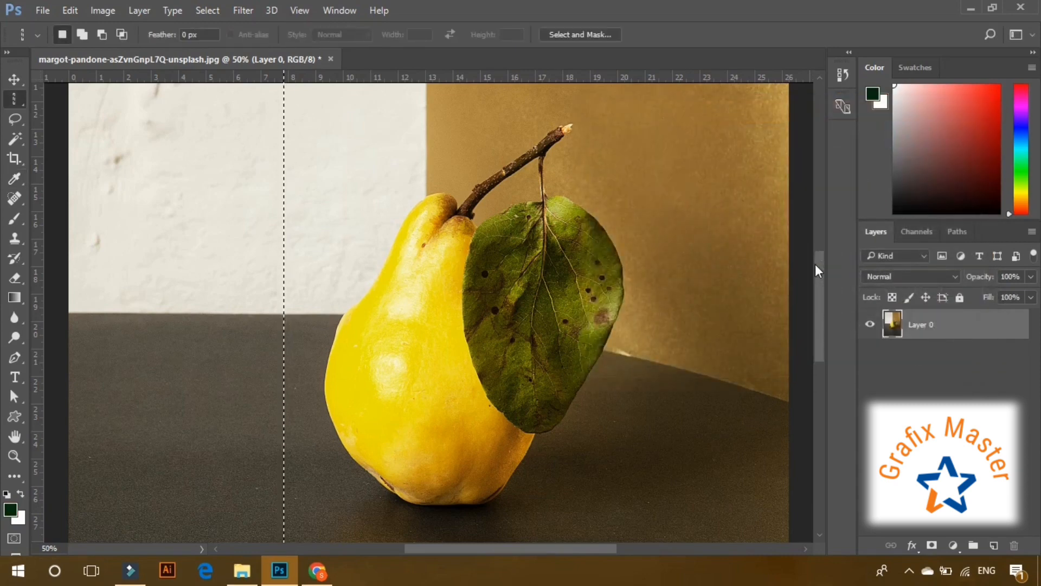
{"action": "key", "text": "alt"}
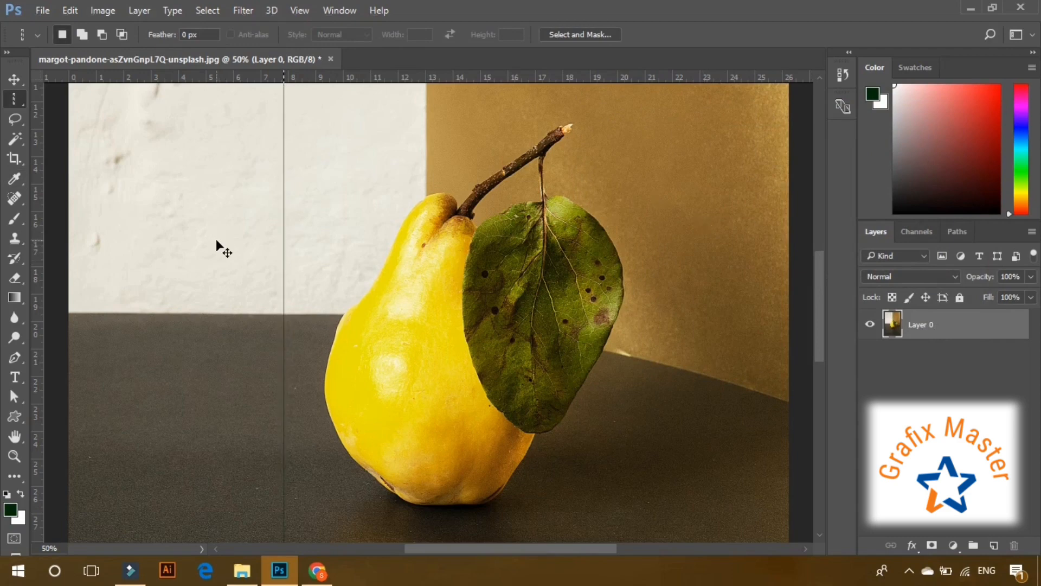
Step: Examine the dark green single-column line at different magnifications, from close up on the white wall to the whole photo
{"action": "key", "text": "ctrl+plus"}
{"action": "key", "text": "ctrl+plus"}
{"action": "key", "text": "ctrl+plus"}
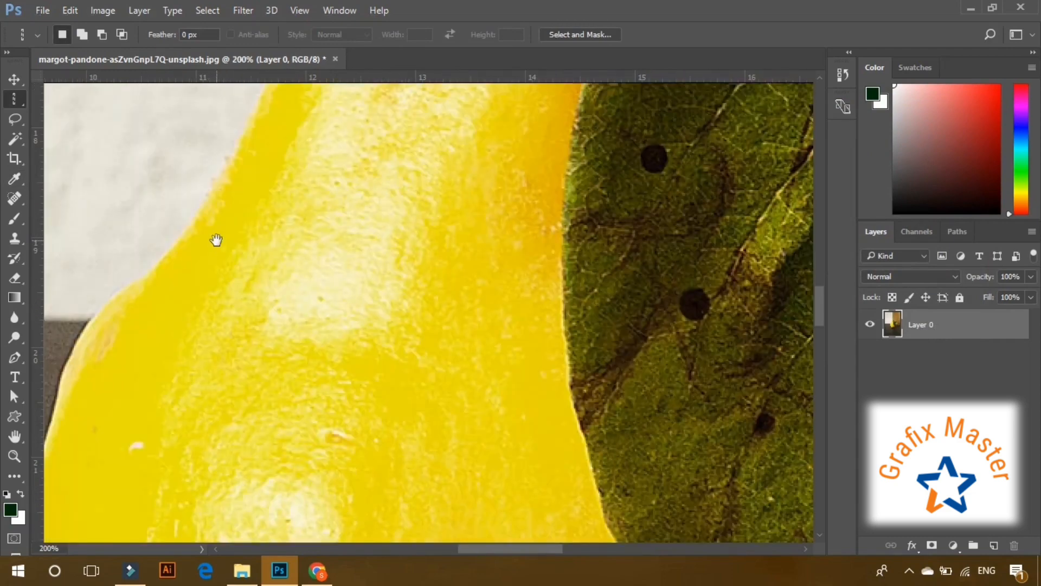
{"action": "left_click_drag", "start_coordinate": [216, 240], "coordinate": [619, 292]}
{"action": "left_click_drag", "start_coordinate": [231, 204], "coordinate": [319, 468]}
{"action": "left_click_drag", "start_coordinate": [321, 272], "coordinate": [310, 497]}
{"action": "key", "text": "ctrl+minus"}
{"action": "key", "text": "ctrl+minus"}
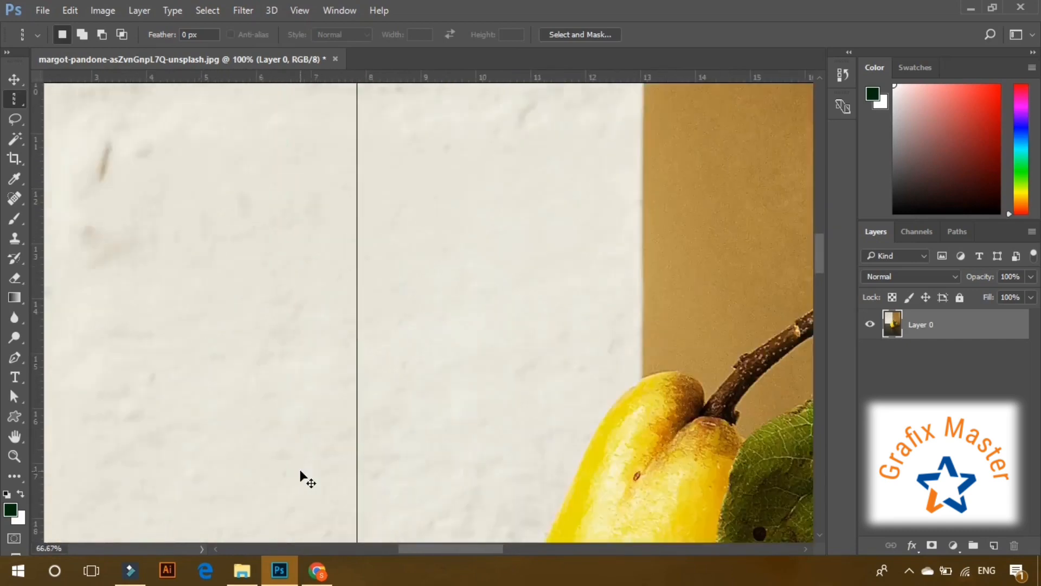
{"action": "key", "text": "ctrl+minus"}
{"action": "key", "text": "ctrl+minus"}
{"action": "key", "text": "ctrl+minus"}
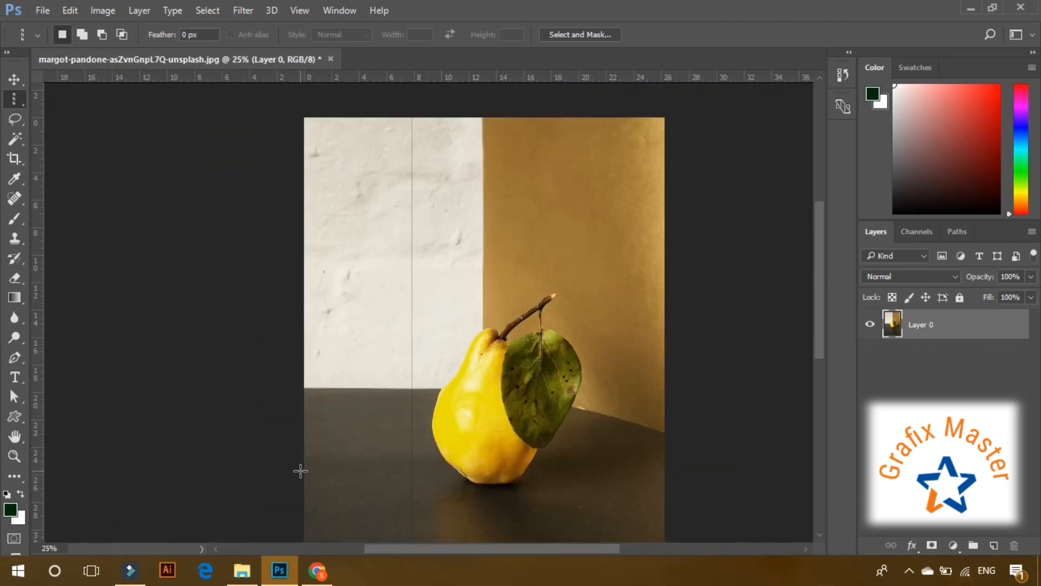
{"action": "key", "text": "ctrl+0"}
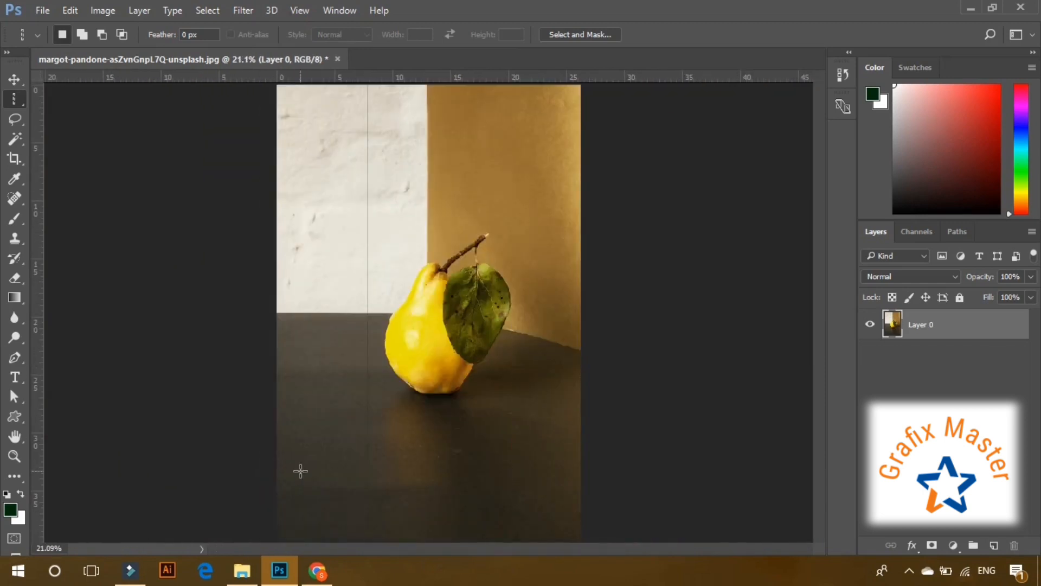
Step: Undo the dark green column fill and switch to the Rectangular Marquee Tool
{"action": "left_click", "coordinate": [16, 96]}
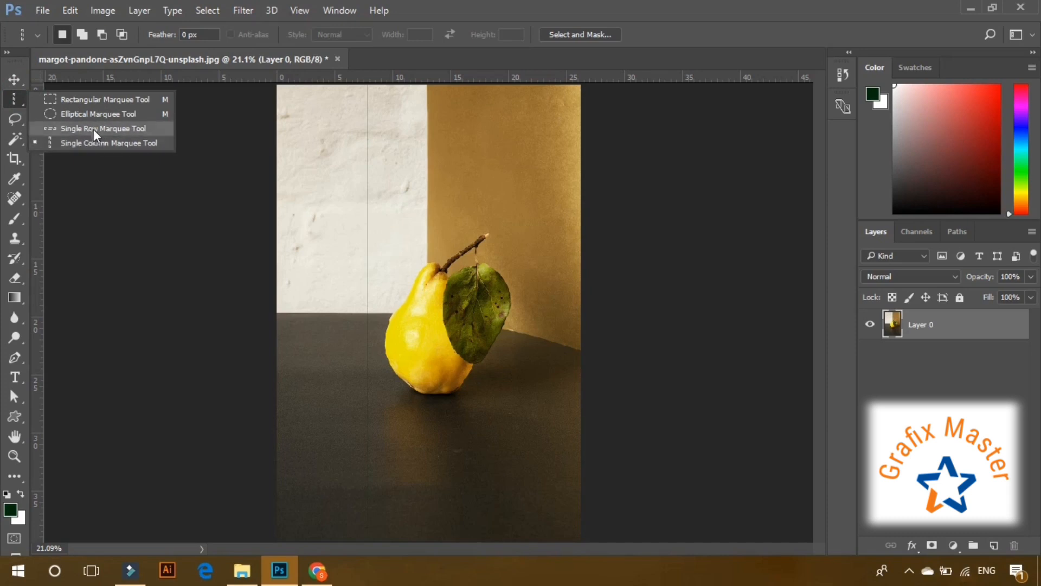
{"action": "left_click", "coordinate": [87, 114]}
{"action": "left_click", "coordinate": [16, 98]}
{"action": "left_click", "coordinate": [40, 101]}
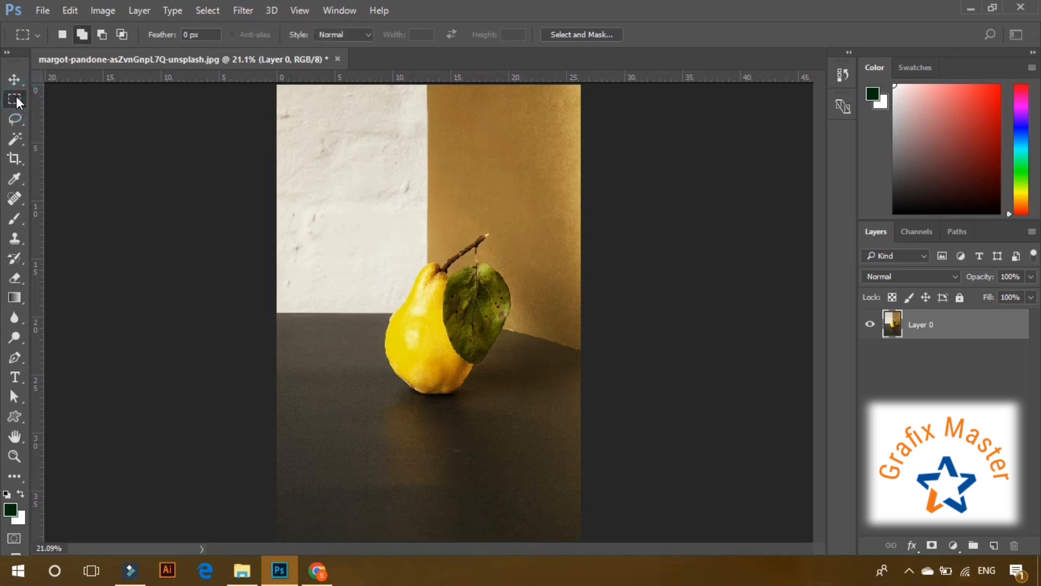
{"action": "left_click", "coordinate": [15, 100]}
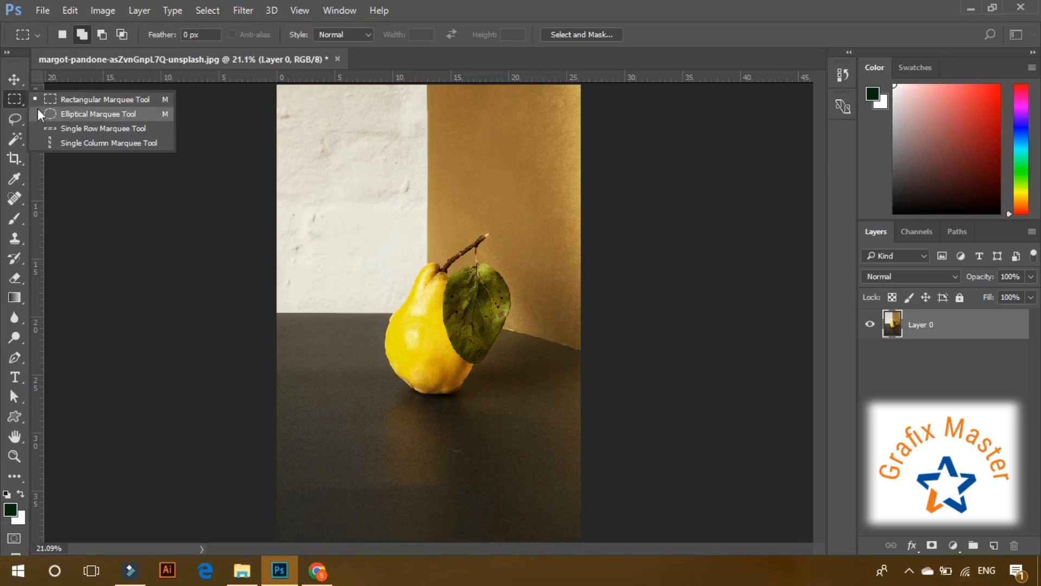
Step: Draw a freehand Lasso selection loosely around the pear, its stem and the leaf, closing it at the starting point
{"action": "left_click", "coordinate": [10, 120]}
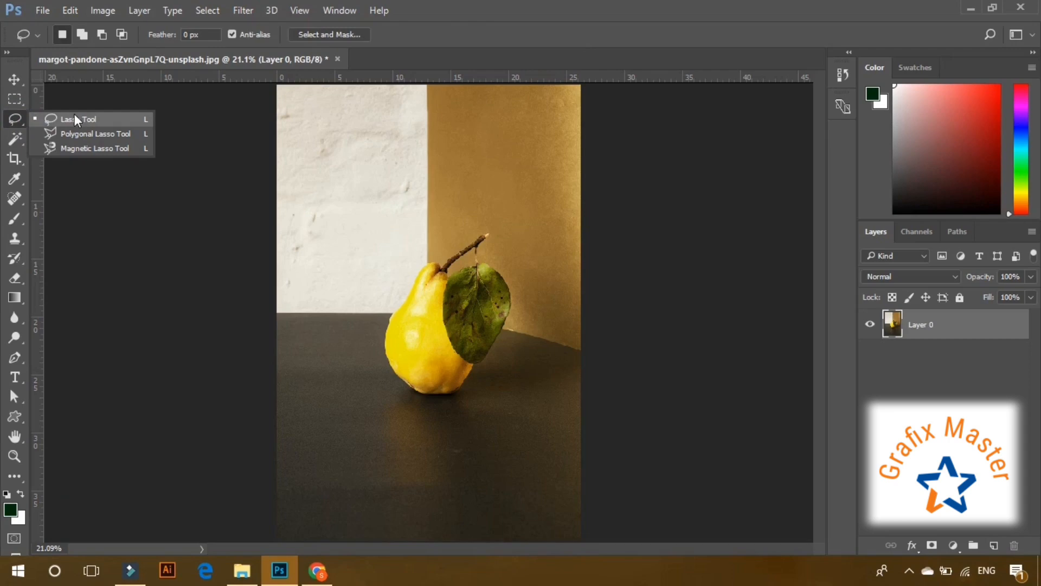
{"action": "left_click", "coordinate": [73, 118]}
{"action": "key", "text": "ctrl+plus"}
{"action": "key", "text": "ctrl+plus"}
{"action": "key", "text": "ctrl+plus"}
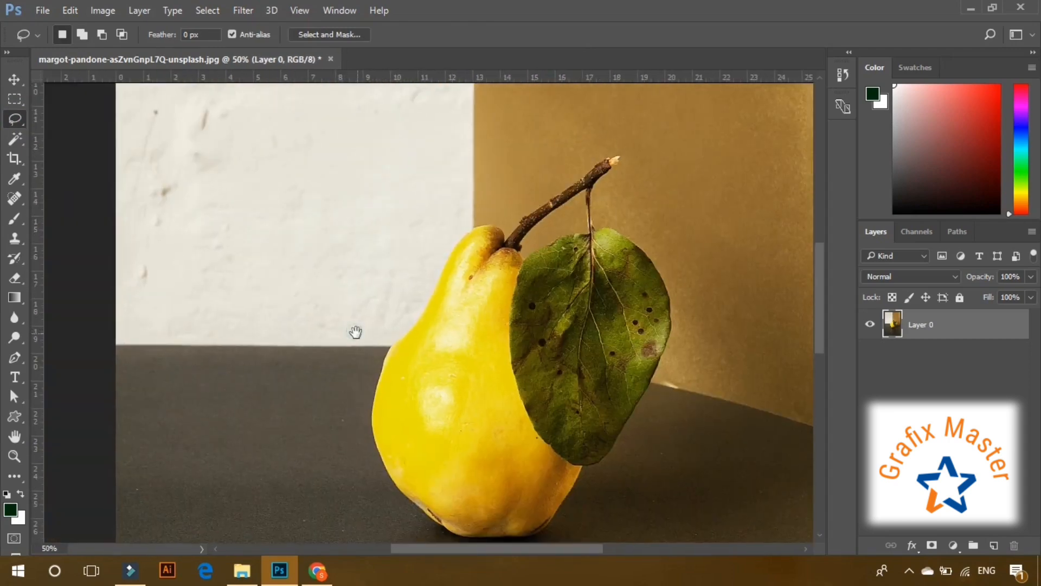
{"action": "left_click_drag", "start_coordinate": [353, 332], "coordinate": [280, 307]}
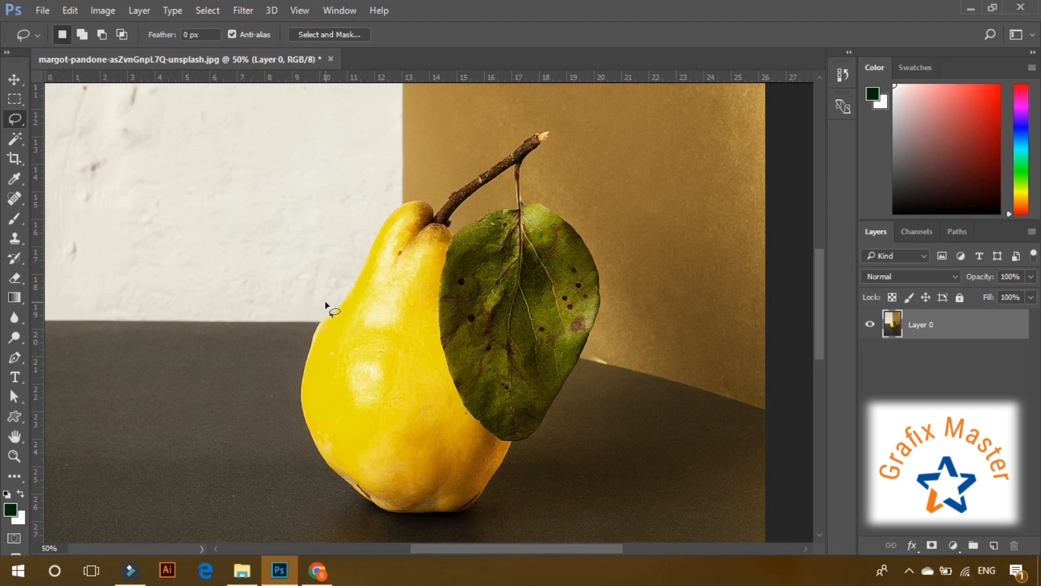
{"action": "left_click_drag", "start_coordinate": [325, 302], "coordinate": [334, 297]}
{"action": "left_click_drag", "start_coordinate": [552, 199], "coordinate": [577, 222]}
{"action": "mouse_move", "coordinate": [603, 341]}
{"action": "left_mouse_down"}
{"action": "mouse_move", "coordinate": [504, 501]}
{"action": "mouse_move", "coordinate": [484, 519]}
{"action": "mouse_move", "coordinate": [425, 527]}
{"action": "mouse_move", "coordinate": [343, 521]}
{"action": "mouse_move", "coordinate": [305, 456]}
{"action": "mouse_move", "coordinate": [285, 355]}
{"action": "left_mouse_up"}
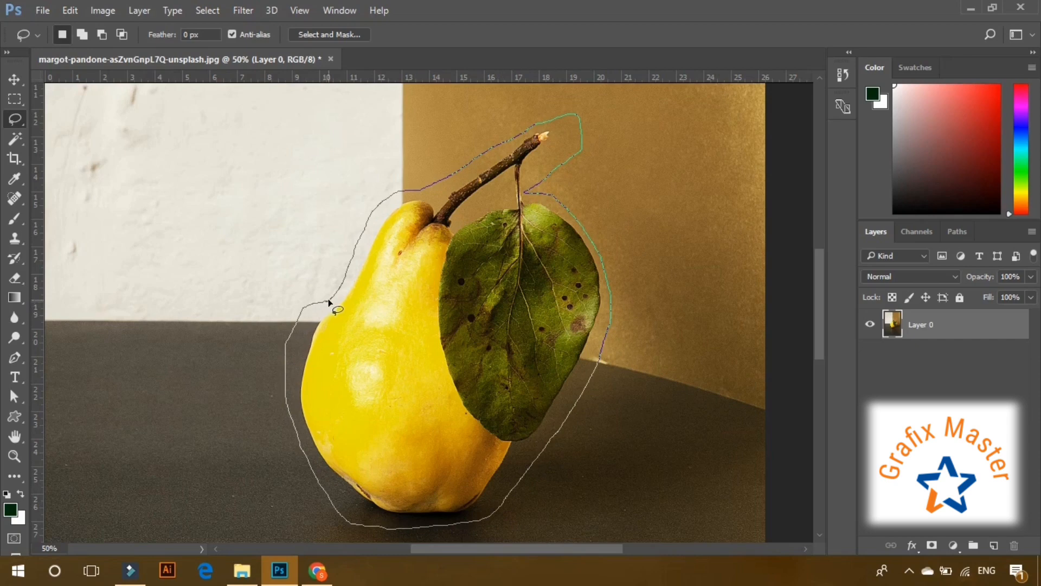
{"action": "left_click_drag", "start_coordinate": [329, 302], "coordinate": [330, 301]}
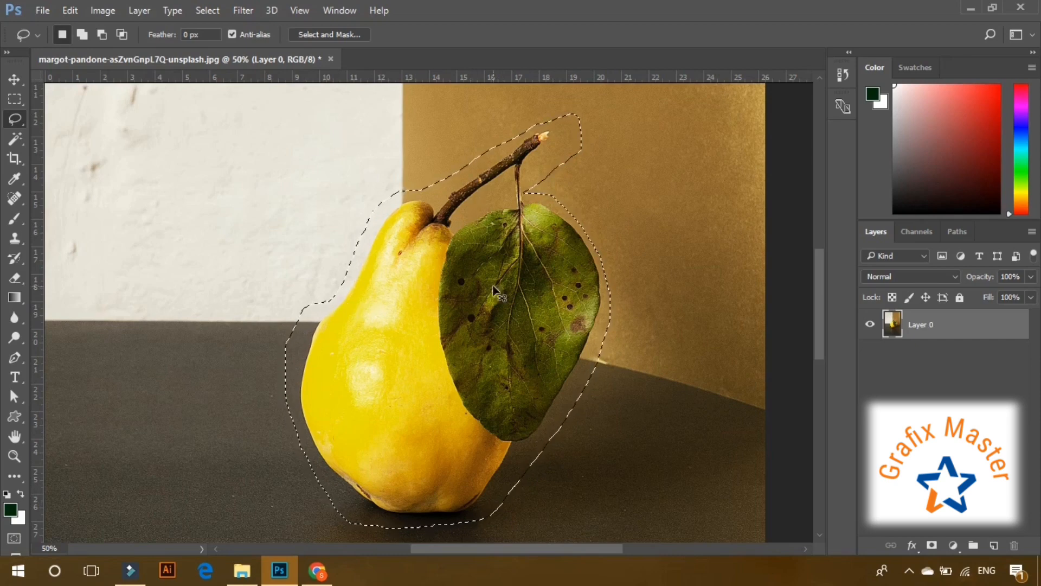
Step: Try moving the lassoed pear up toward the white wall with the Move tool, and undo the move
{"action": "key", "text": "ctrl+minus"}
{"action": "key", "text": "ctrl+minus"}
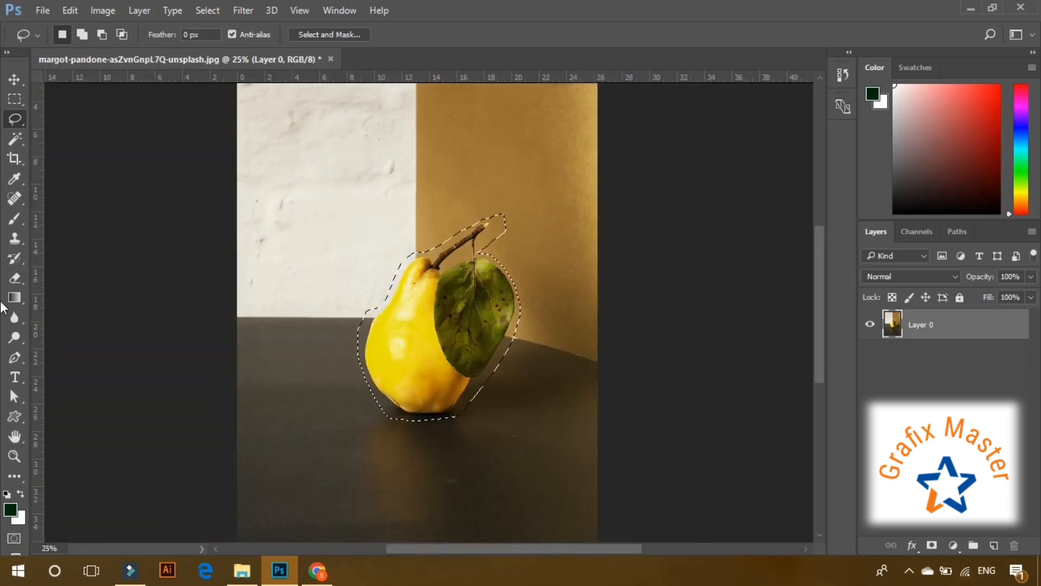
{"action": "left_click", "coordinate": [14, 79]}
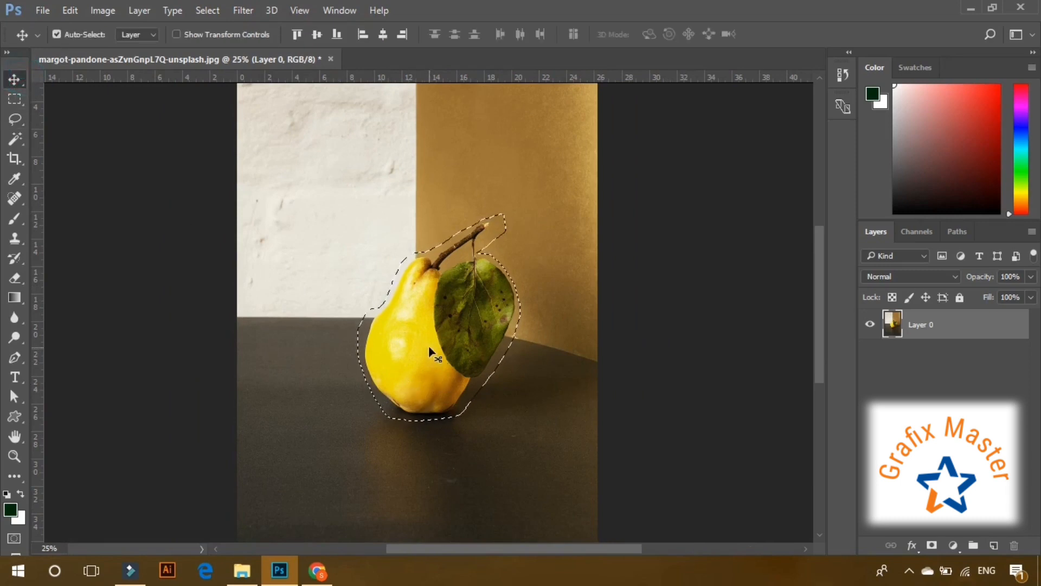
{"action": "left_click_drag", "start_coordinate": [430, 352], "coordinate": [388, 299]}
{"action": "key", "text": "ctrl+z"}
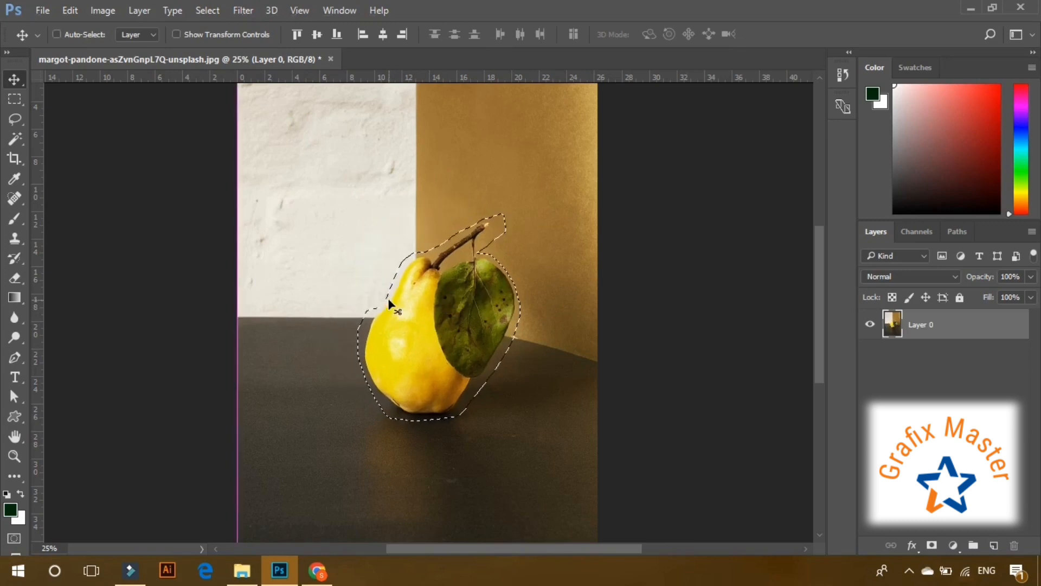
Step: Copy the lassoed pear to a new layer, try moving the copy toward the white wall, and delete that layer
{"action": "key", "text": "ctrl+j"}
{"action": "left_click_drag", "start_coordinate": [396, 307], "coordinate": [337, 243]}
{"action": "key", "text": "ctrl+z"}
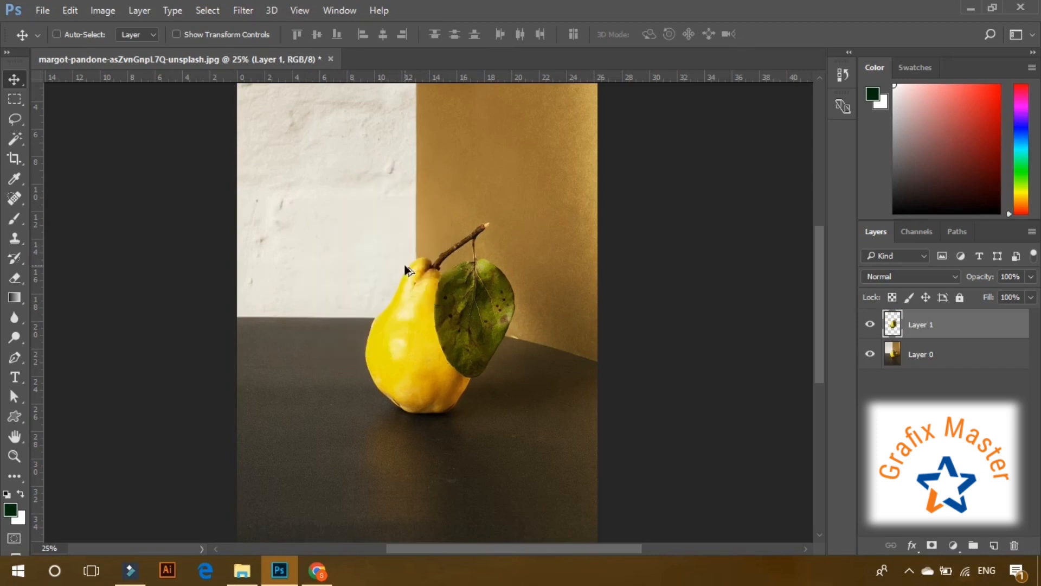
{"action": "key", "text": "Delete"}
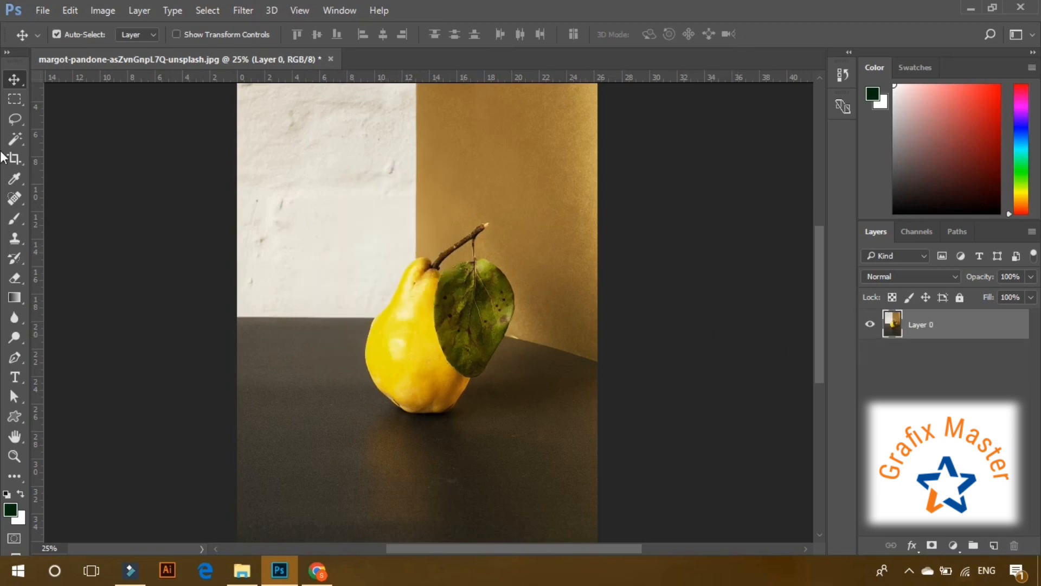
Step: Outline the pear, its stem and the leaf with a closed Polygonal Lasso selection made of straight segments
{"action": "left_click", "coordinate": [13, 124]}
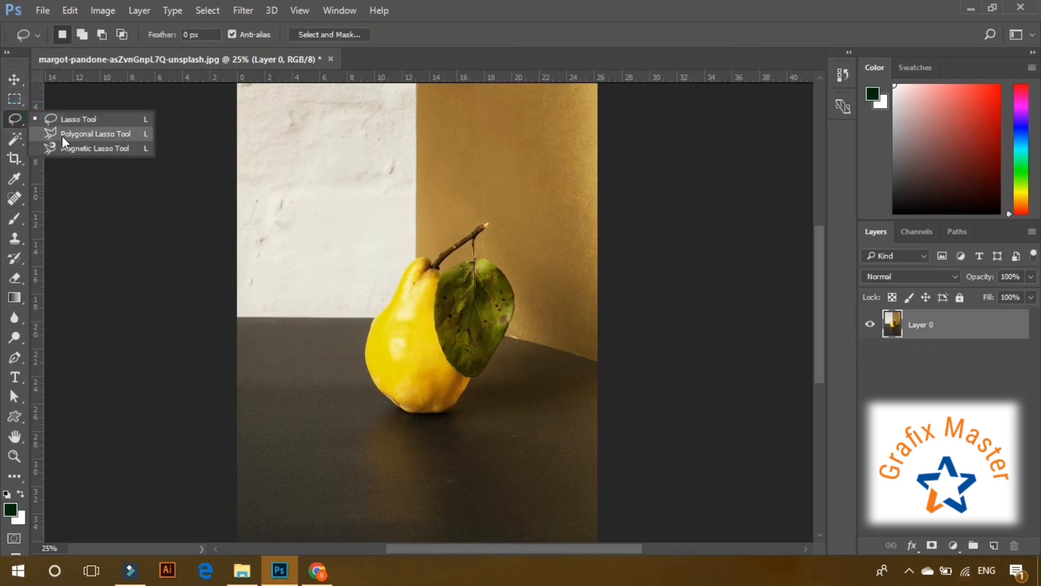
{"action": "left_click", "coordinate": [106, 134]}
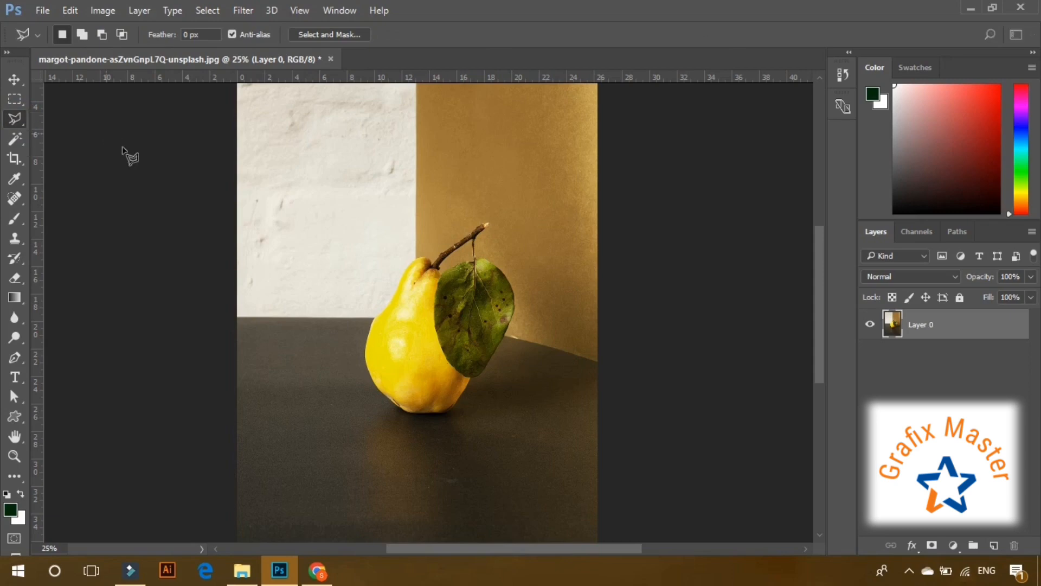
{"action": "key", "text": "ctrl+plus"}
{"action": "key", "text": "ctrl+plus"}
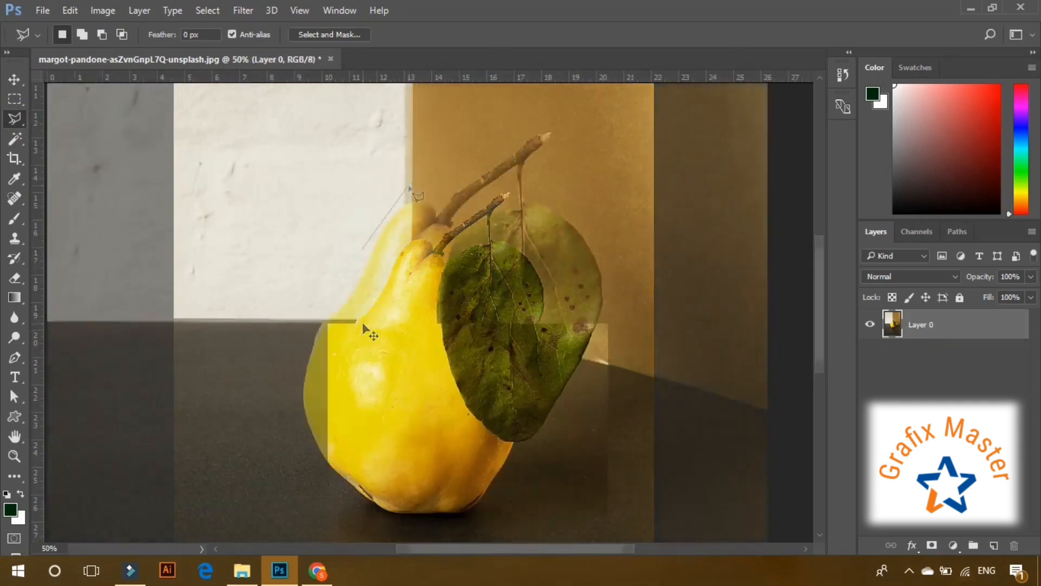
{"action": "left_click", "coordinate": [362, 248]}
{"action": "left_click", "coordinate": [405, 188]}
{"action": "left_click", "coordinate": [453, 183]}
{"action": "left_click", "coordinate": [541, 120]}
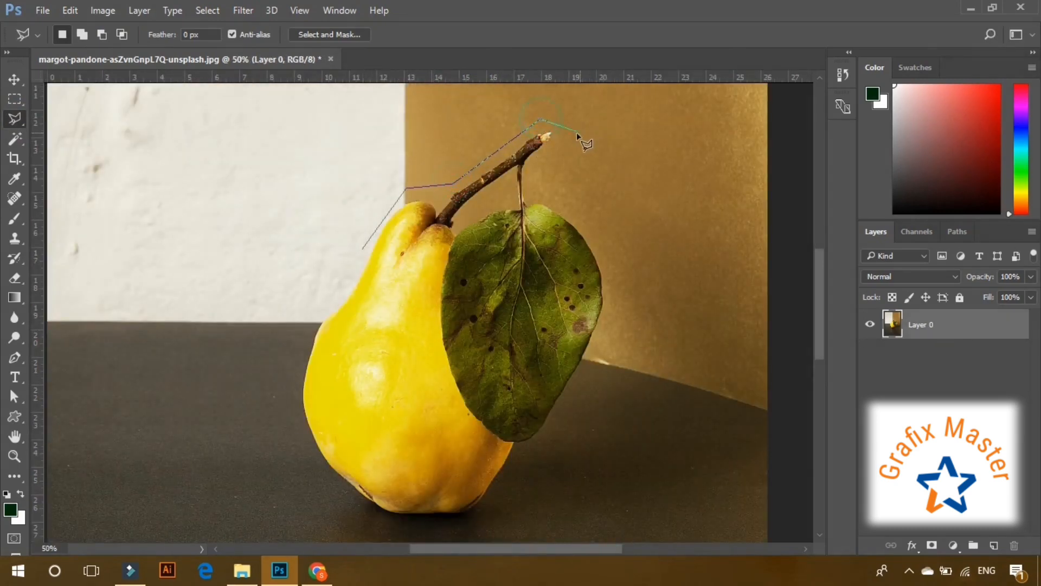
{"action": "left_click", "coordinate": [577, 133]}
{"action": "left_click", "coordinate": [607, 255]}
{"action": "left_click", "coordinate": [611, 383]}
{"action": "left_click", "coordinate": [467, 527]}
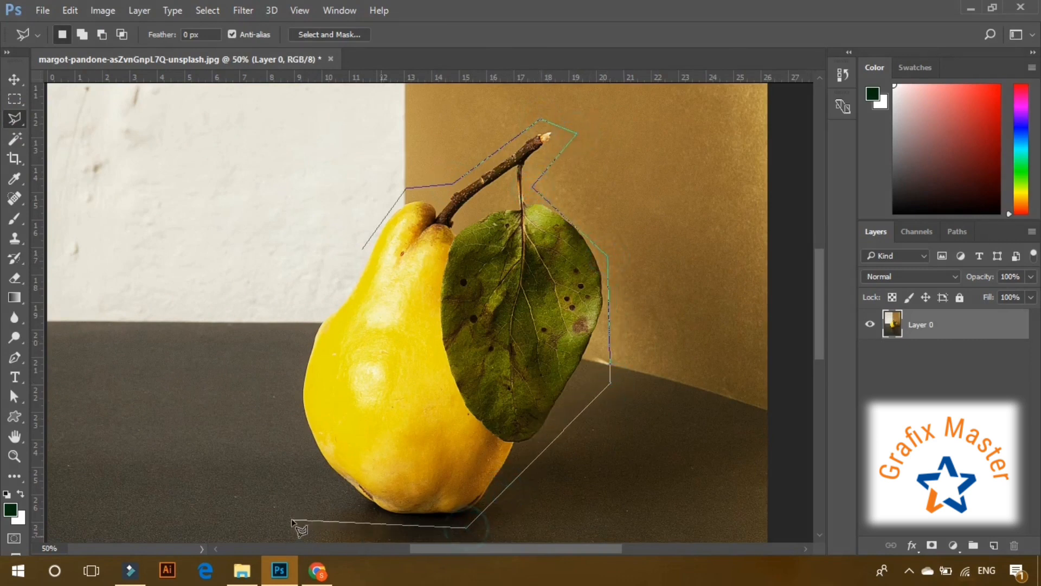
{"action": "left_click", "coordinate": [290, 505]}
{"action": "left_click", "coordinate": [277, 329]}
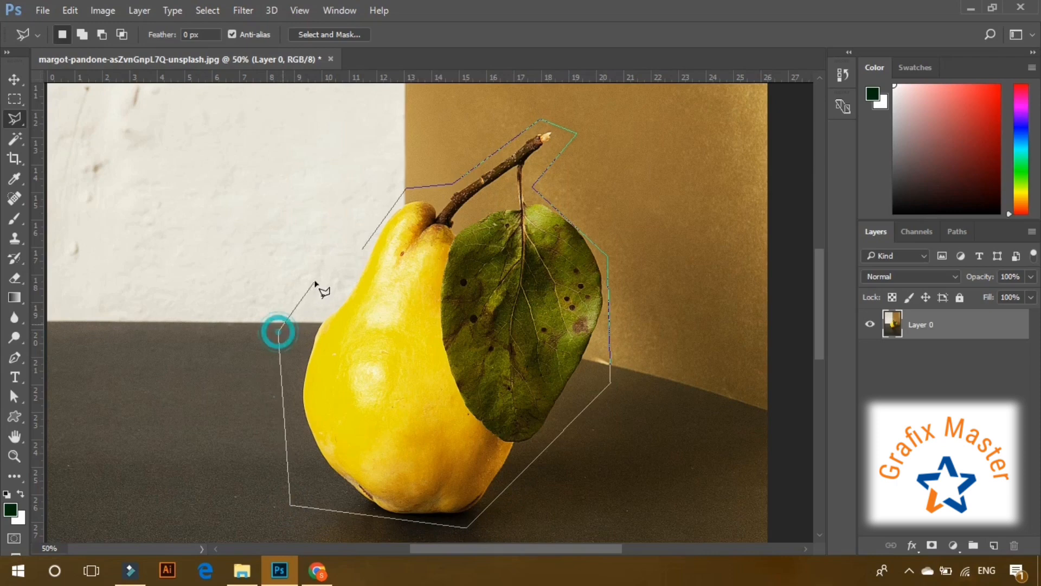
{"action": "left_click", "coordinate": [358, 251]}
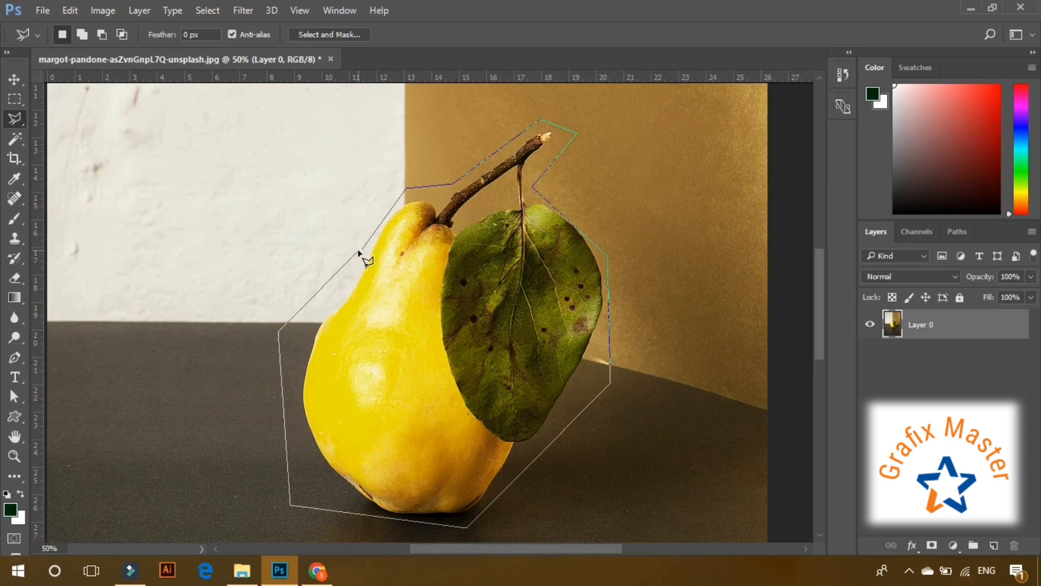
{"action": "left_click", "coordinate": [358, 252]}
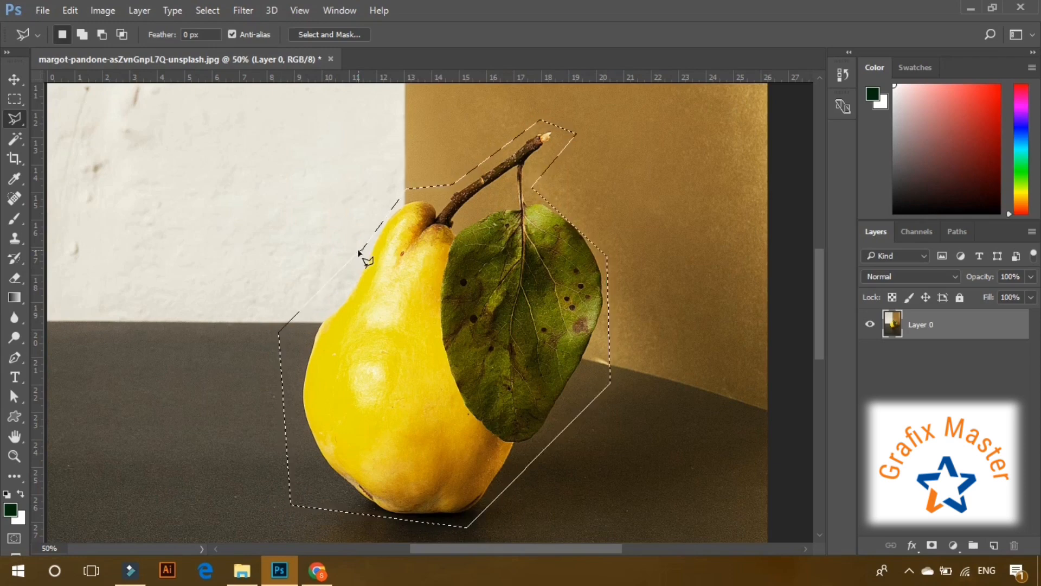
Step: Try moving the polygonal selection of the pear, undo the move and deselect
{"action": "left_click", "coordinate": [14, 79]}
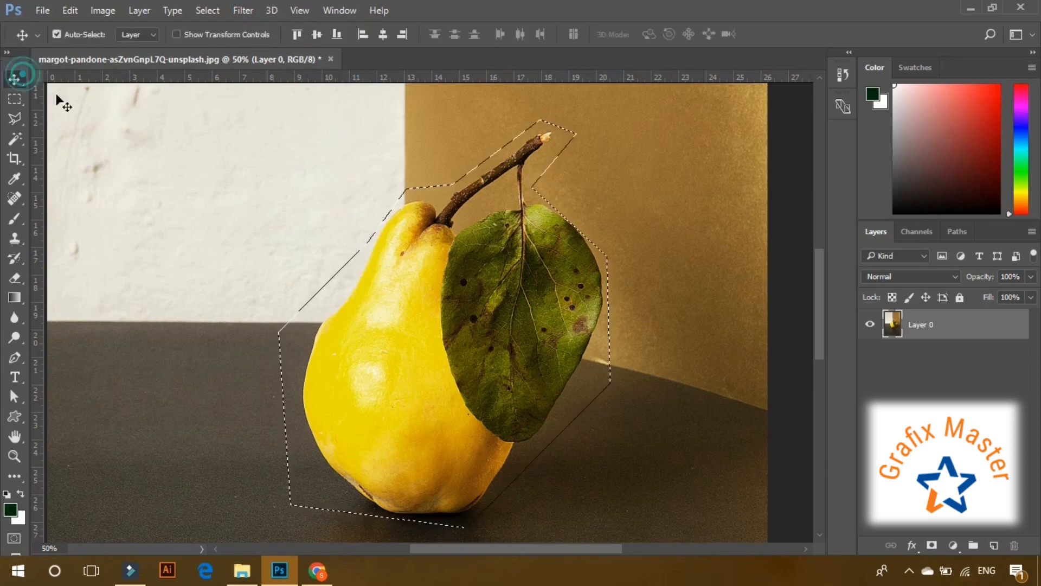
{"action": "mouse_move", "coordinate": [473, 260]}
{"action": "left_mouse_down"}
{"action": "mouse_move", "coordinate": [447, 252]}
{"action": "mouse_move", "coordinate": [300, 285]}
{"action": "mouse_move", "coordinate": [428, 309]}
{"action": "mouse_move", "coordinate": [474, 263]}
{"action": "mouse_move", "coordinate": [457, 252]}
{"action": "left_mouse_up"}
{"action": "key", "text": "ctrl+z"}
{"action": "key", "text": "ctrl+d"}
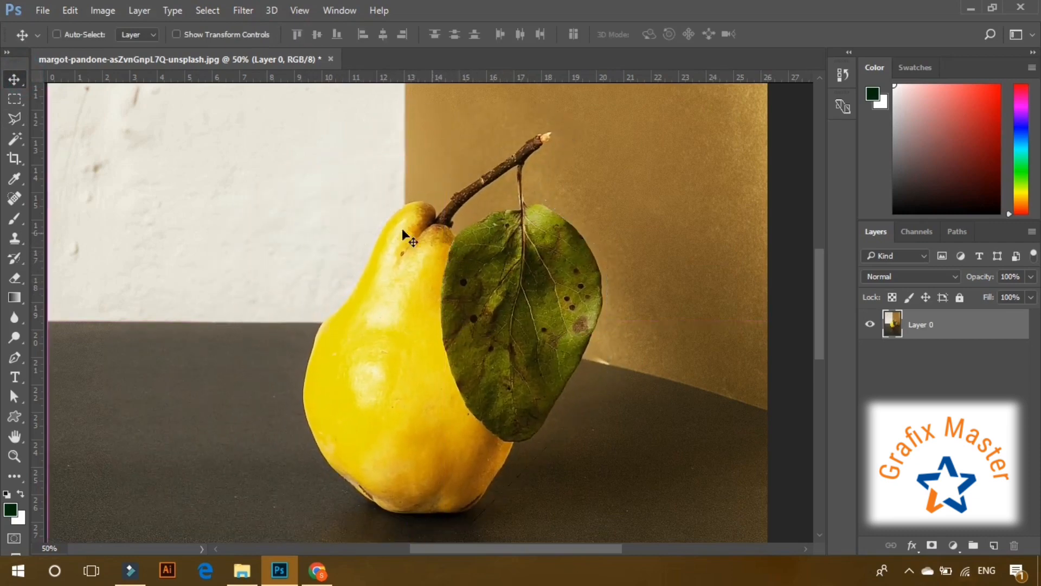
Step: Trace a closed Magnetic Lasso selection around the pear, its stem and the leaf
{"action": "left_click", "coordinate": [15, 118]}
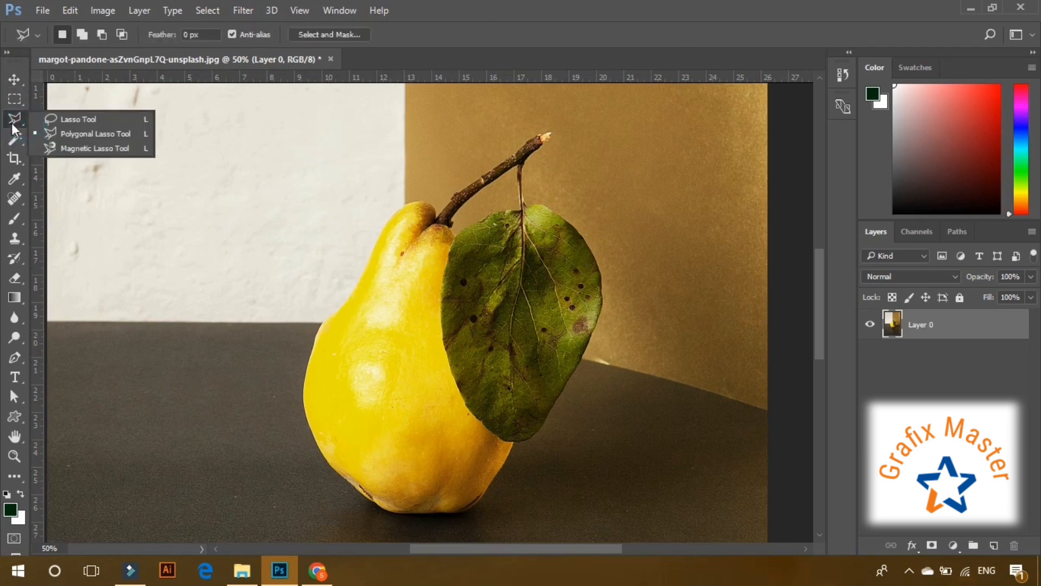
{"action": "left_click", "coordinate": [71, 154]}
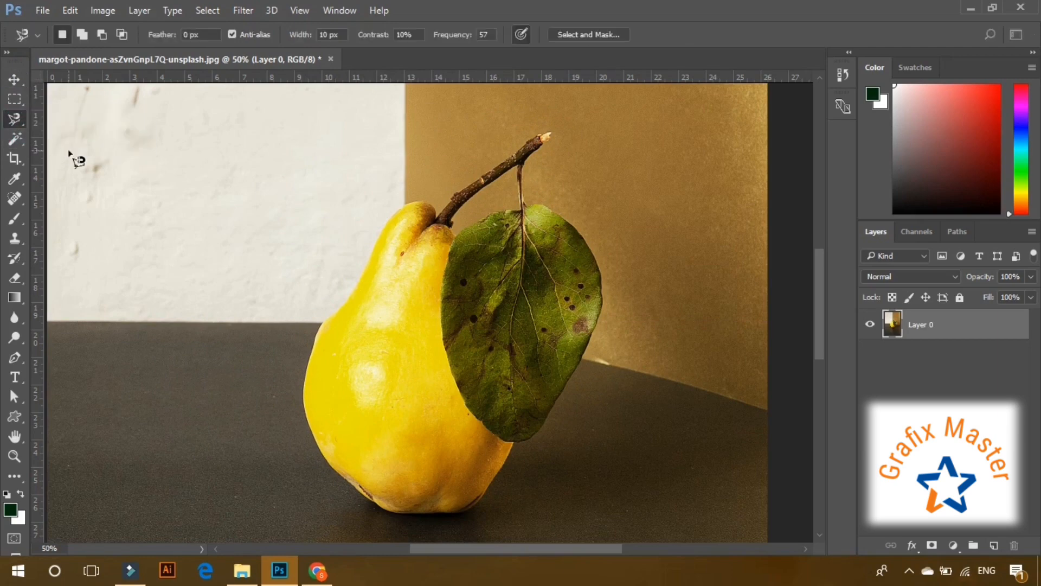
{"action": "left_click", "coordinate": [338, 310]}
{"action": "double_click", "coordinate": [425, 202]}
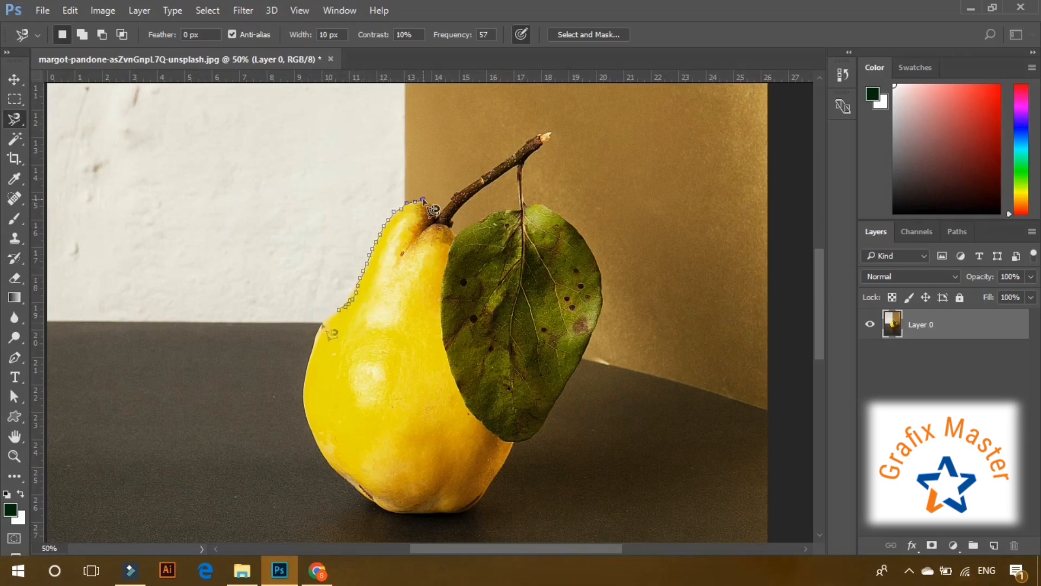
{"action": "left_click", "coordinate": [322, 324]}
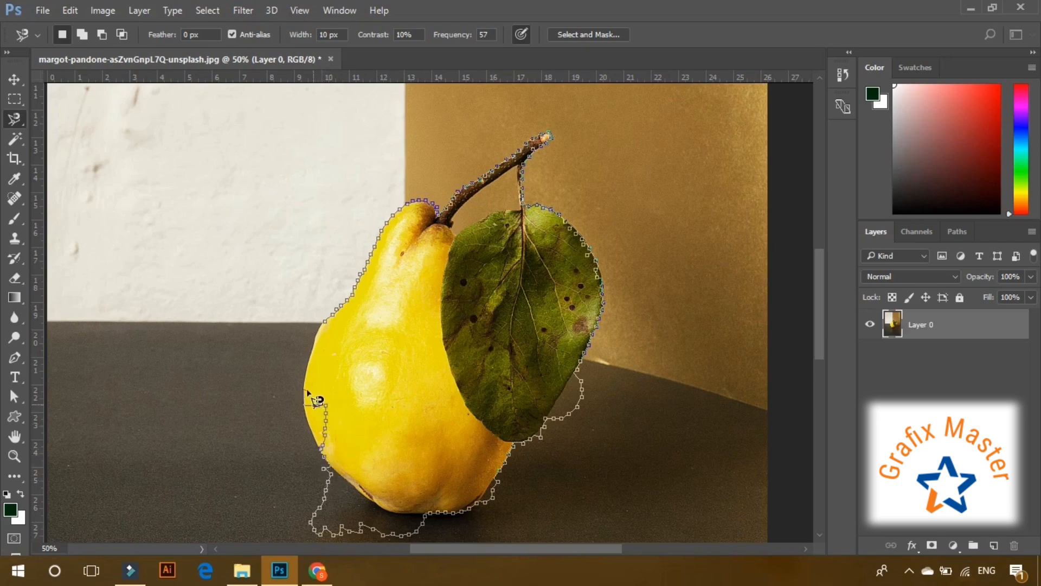
{"action": "left_click", "coordinate": [325, 324]}
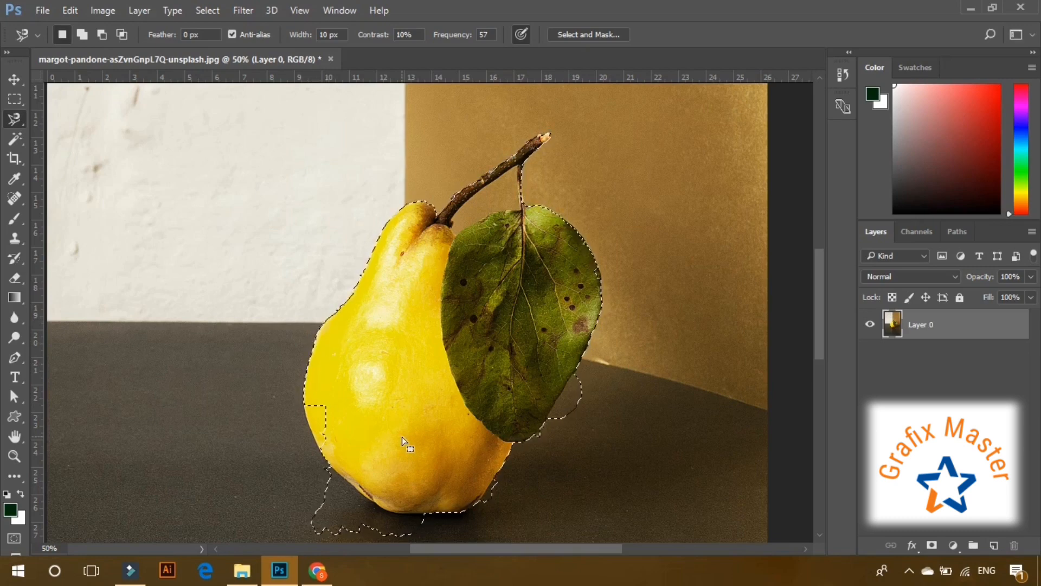
Step: Try moving the magnetic selection of the pear up toward the white wall, undo the move and deselect
{"action": "key", "text": "v"}
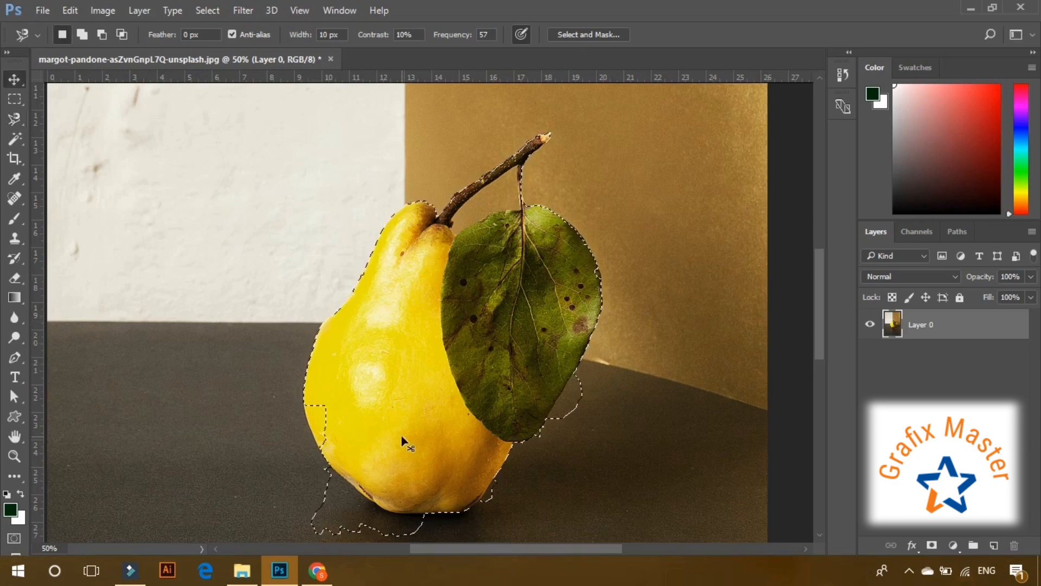
{"action": "left_click_drag", "start_coordinate": [402, 437], "coordinate": [159, 325]}
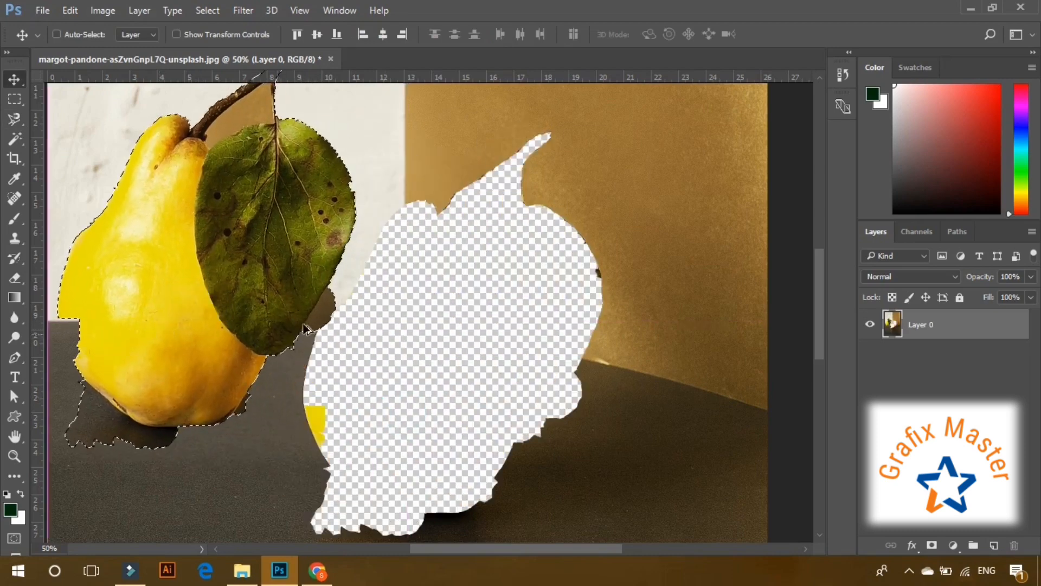
{"action": "key", "text": "ctrl+z"}
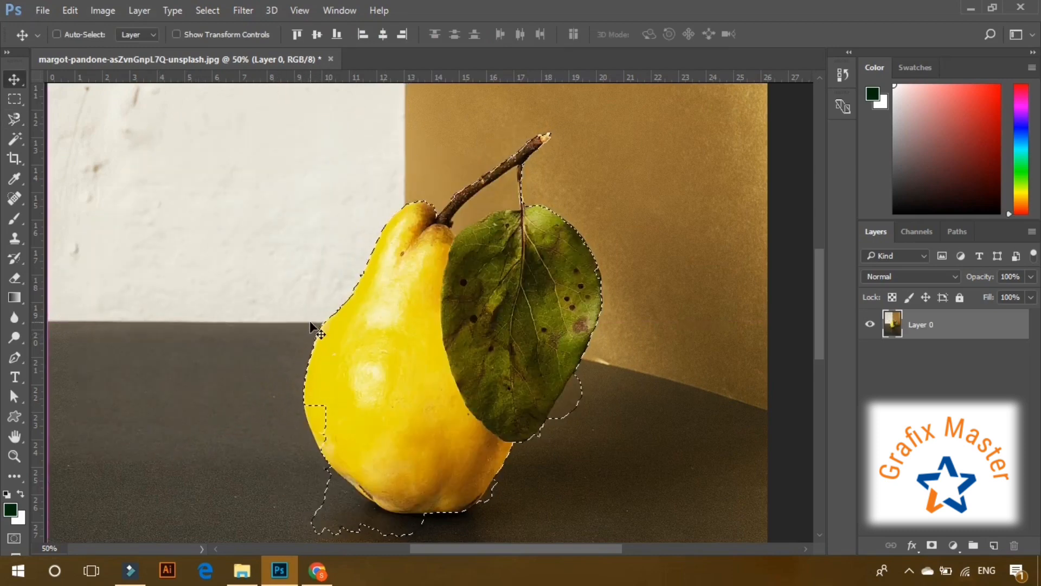
{"action": "key", "text": "ctrl+d"}
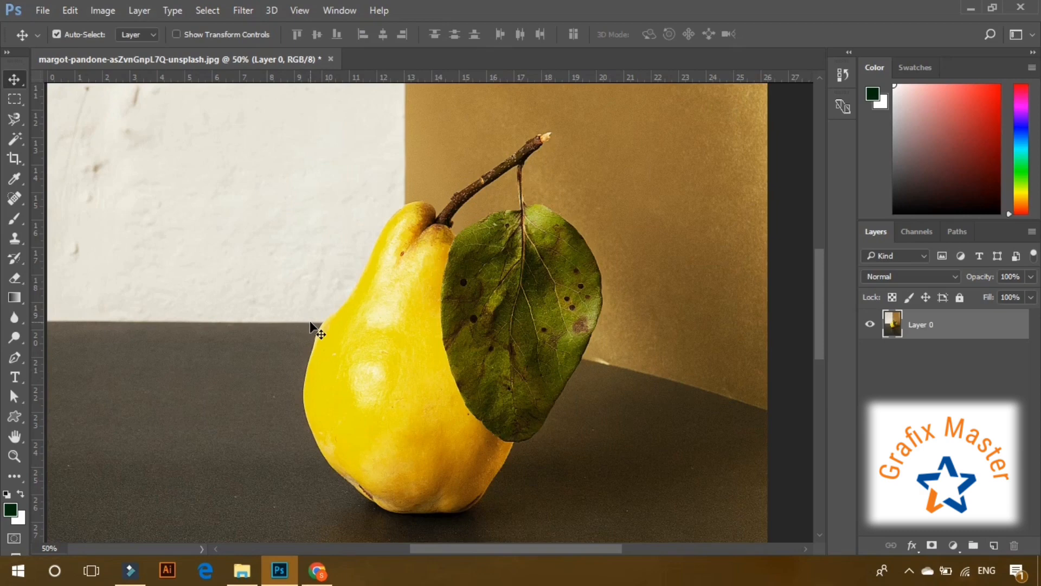
Step: Trace the pear, stem and leaf again with the Magnetic Lasso, plus a small area inside the pear, and deselect
{"action": "left_click", "coordinate": [15, 121]}
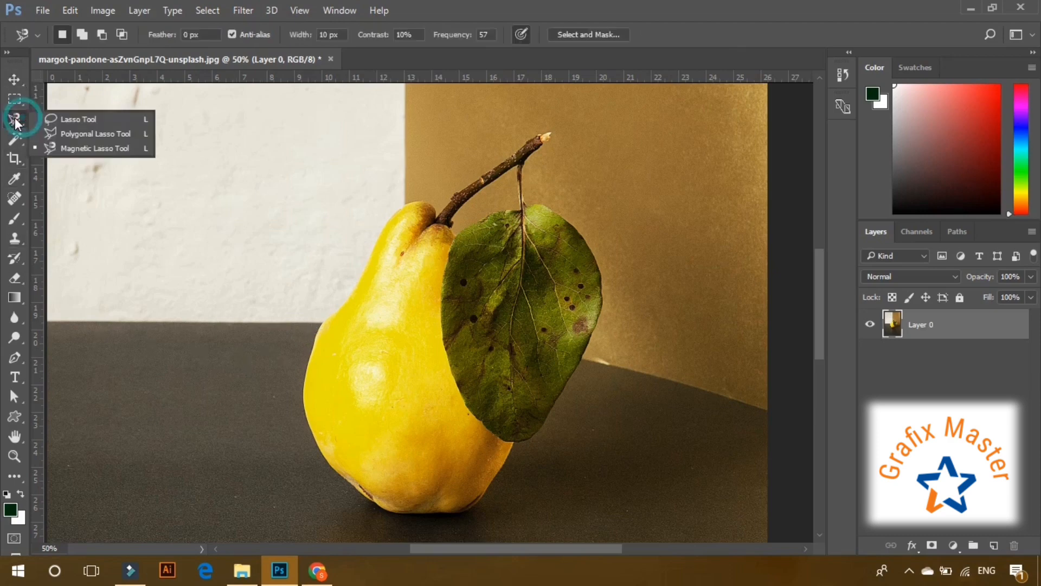
{"action": "left_click", "coordinate": [85, 146]}
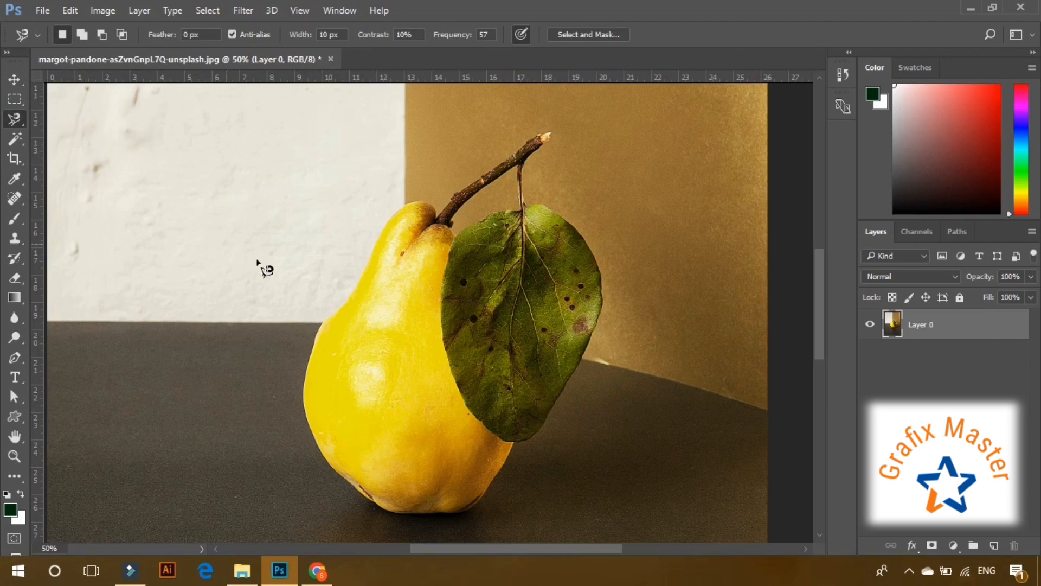
{"action": "left_click", "coordinate": [353, 296]}
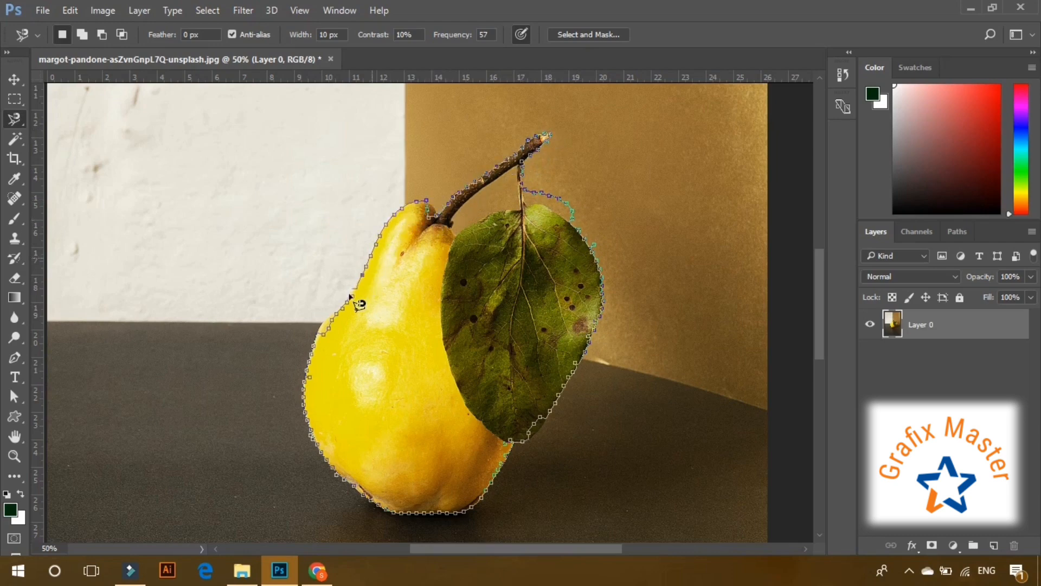
{"action": "double_click", "coordinate": [396, 415]}
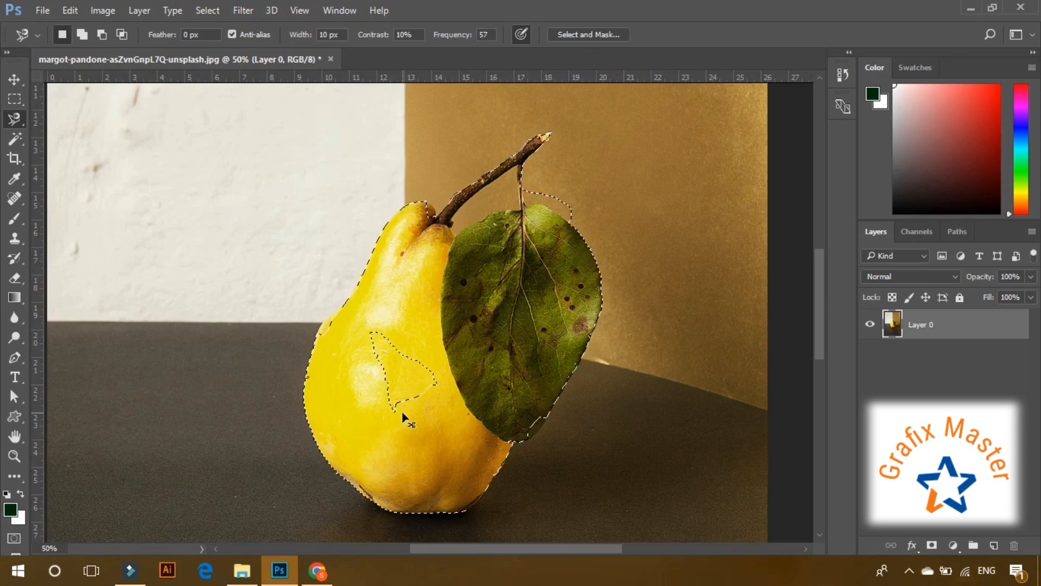
{"action": "key", "text": "ctrl+d"}
Step: Select the pear, the leaf and the stem up to its tip with the Quick Selection tool
{"action": "right_click", "coordinate": [15, 140]}
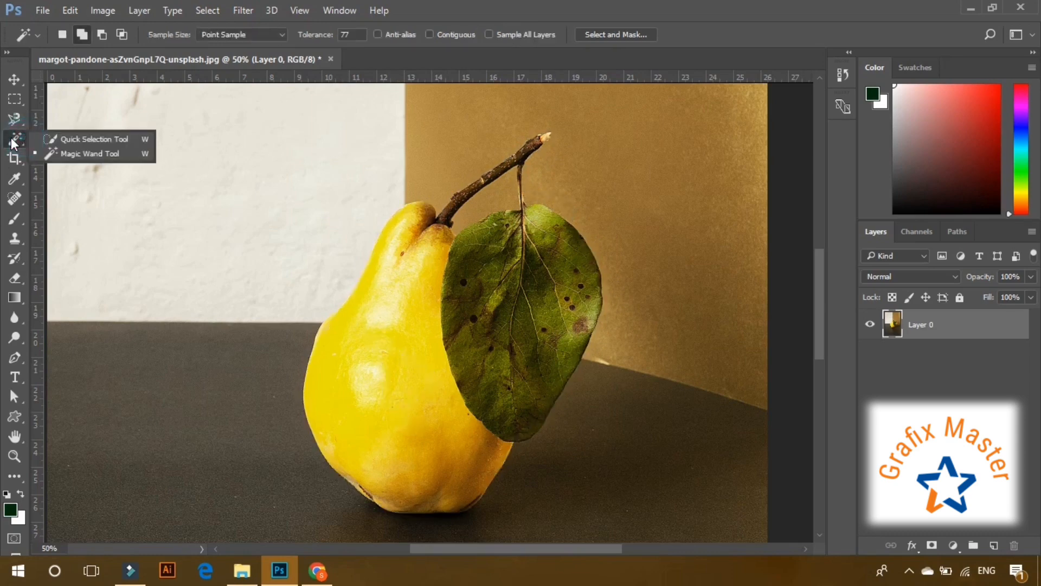
{"action": "left_click", "coordinate": [66, 135]}
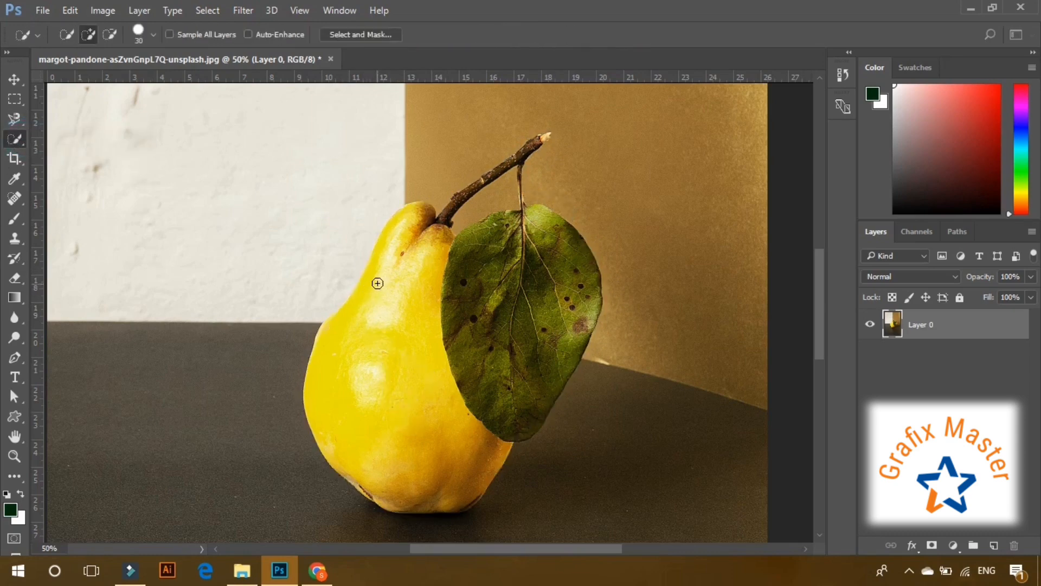
{"action": "mouse_move", "coordinate": [392, 265]}
{"action": "left_mouse_down"}
{"action": "mouse_move", "coordinate": [406, 228]}
{"action": "mouse_move", "coordinate": [430, 226]}
{"action": "mouse_move", "coordinate": [445, 266]}
{"action": "mouse_move", "coordinate": [421, 305]}
{"action": "mouse_move", "coordinate": [418, 379]}
{"action": "mouse_move", "coordinate": [398, 339]}
{"action": "mouse_move", "coordinate": [420, 377]}
{"action": "mouse_move", "coordinate": [404, 332]}
{"action": "mouse_move", "coordinate": [411, 397]}
{"action": "mouse_move", "coordinate": [423, 395]}
{"action": "mouse_move", "coordinate": [413, 296]}
{"action": "mouse_move", "coordinate": [402, 388]}
{"action": "left_mouse_up"}
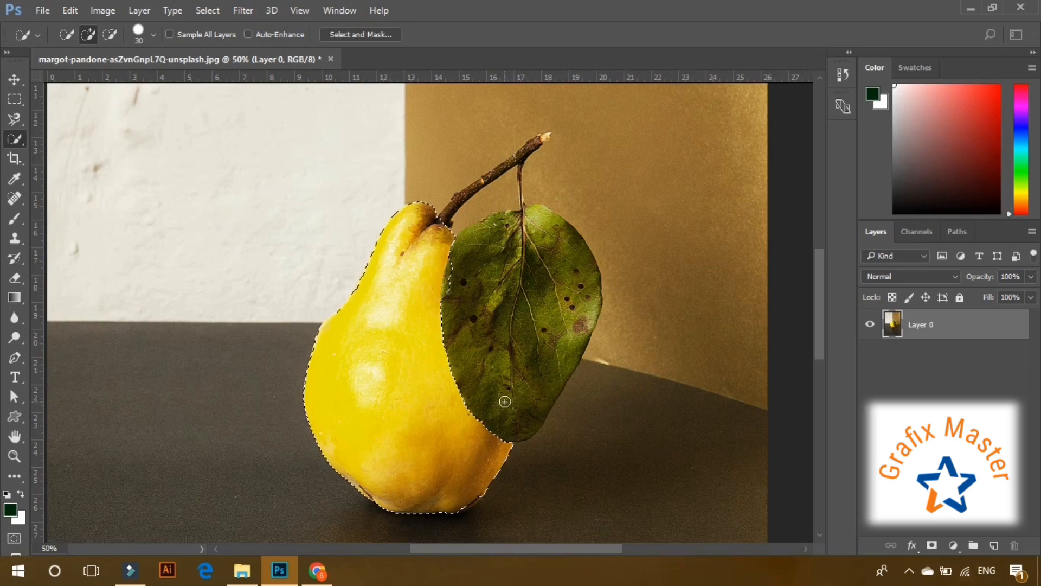
{"action": "mouse_move", "coordinate": [505, 402]}
{"action": "left_mouse_down"}
{"action": "mouse_move", "coordinate": [495, 351]}
{"action": "mouse_move", "coordinate": [526, 261]}
{"action": "left_mouse_up"}
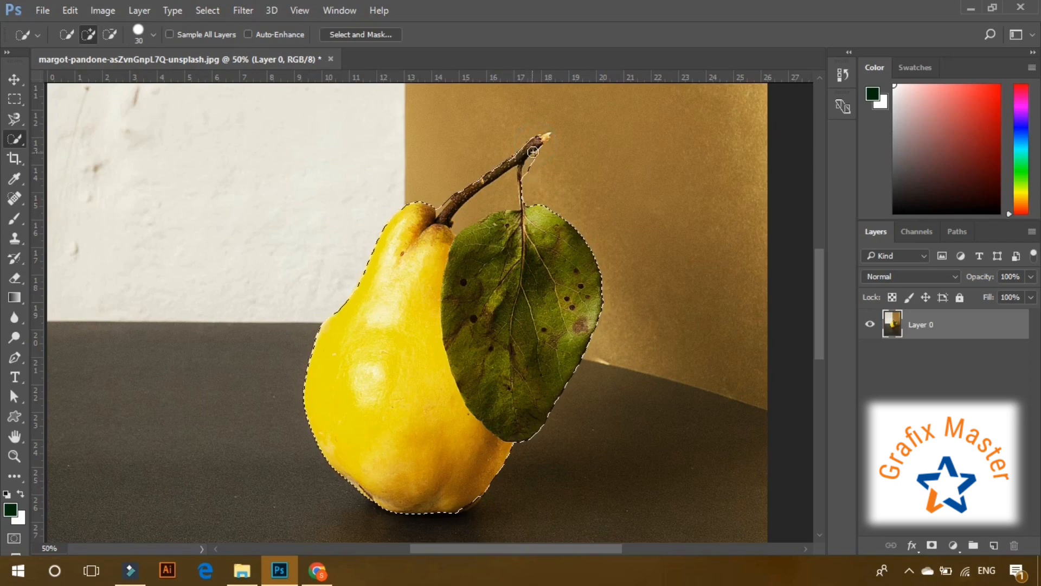
{"action": "left_click_drag", "start_coordinate": [533, 152], "coordinate": [540, 139]}
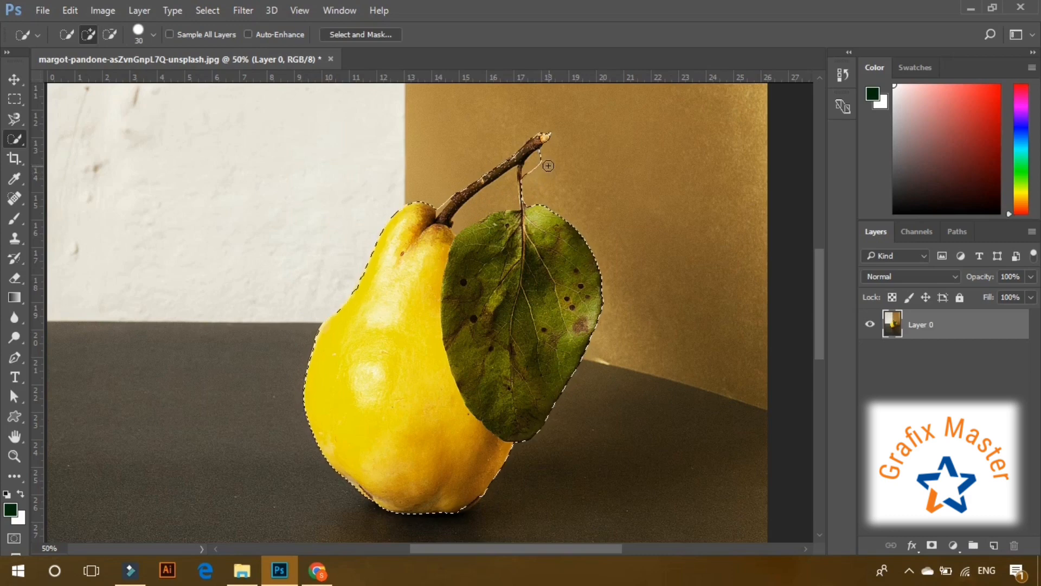
Step: Subtract the background patch between the stem tip and the leaf stalk from the quick selection, and return to adding mode
{"action": "left_click", "coordinate": [110, 35]}
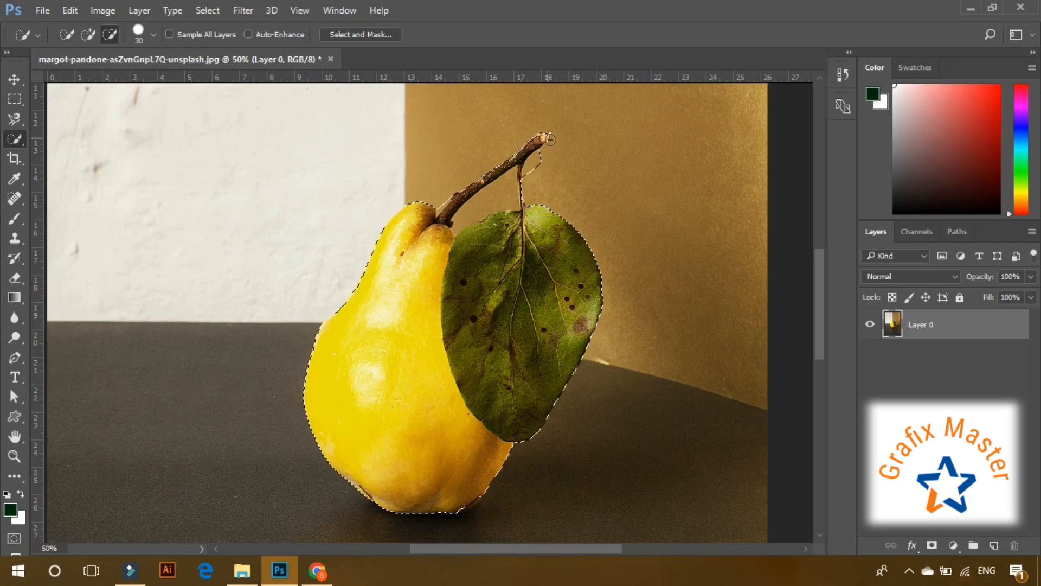
{"action": "left_click_drag", "start_coordinate": [535, 164], "coordinate": [528, 174]}
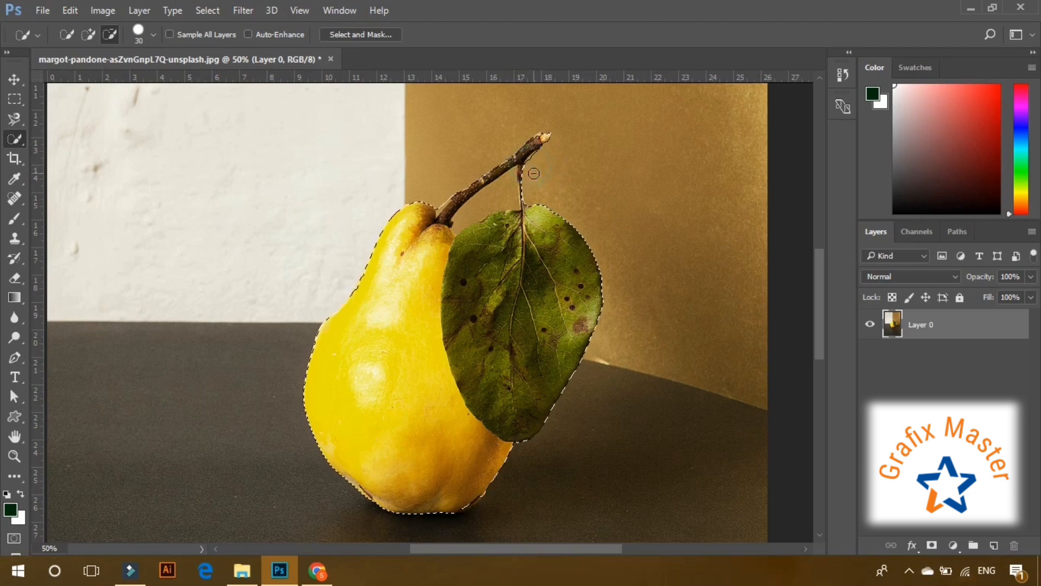
{"action": "left_click", "coordinate": [88, 35]}
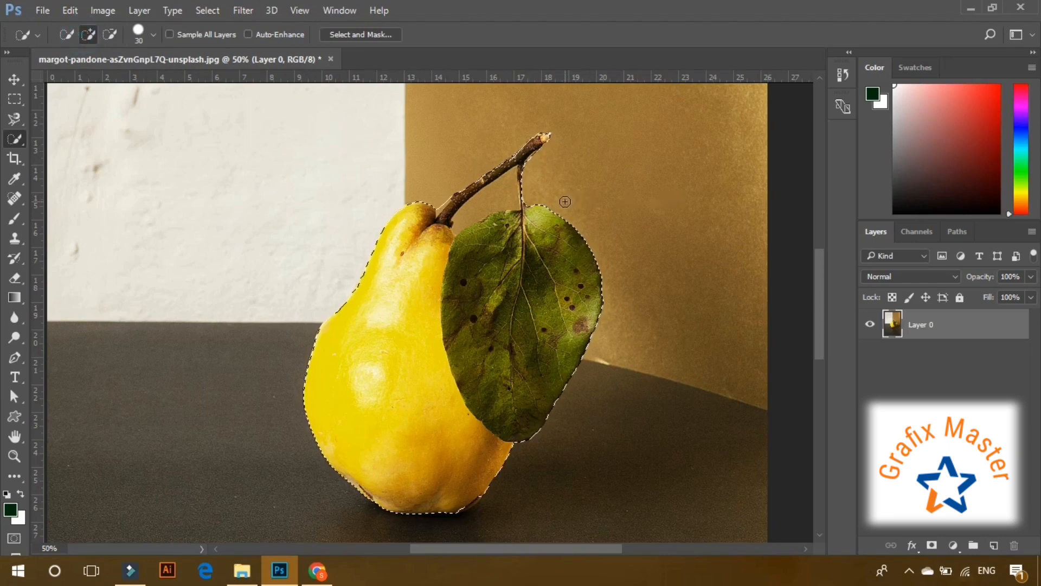
Step: Brush some of the gold background above the leaf into the quick selection and subtract it again with the temporary subtract mode
{"action": "key", "text": "alt"}
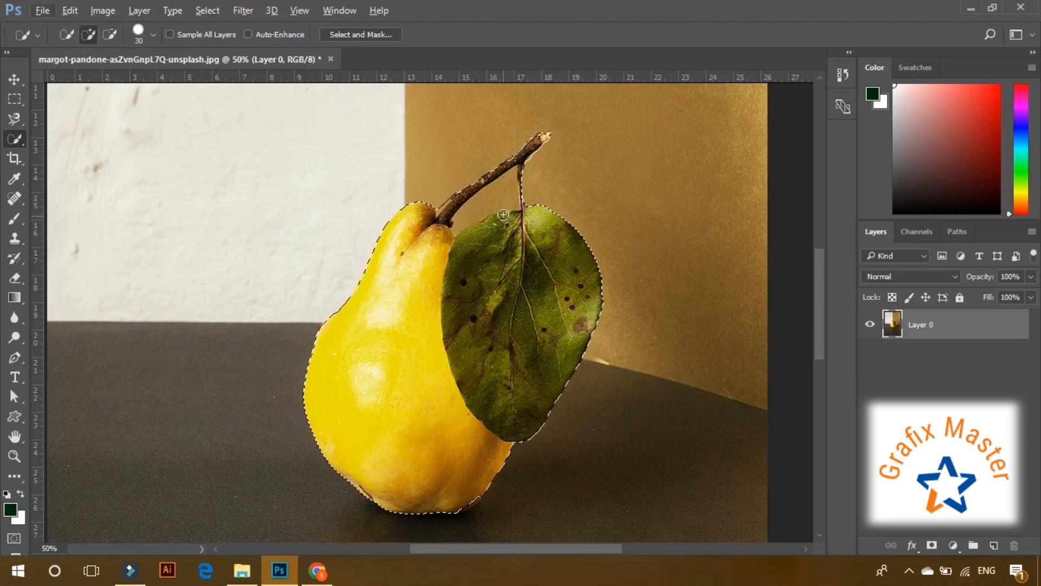
{"action": "left_click", "coordinate": [519, 198]}
{"action": "left_click_drag", "start_coordinate": [575, 182], "coordinate": [585, 175]}
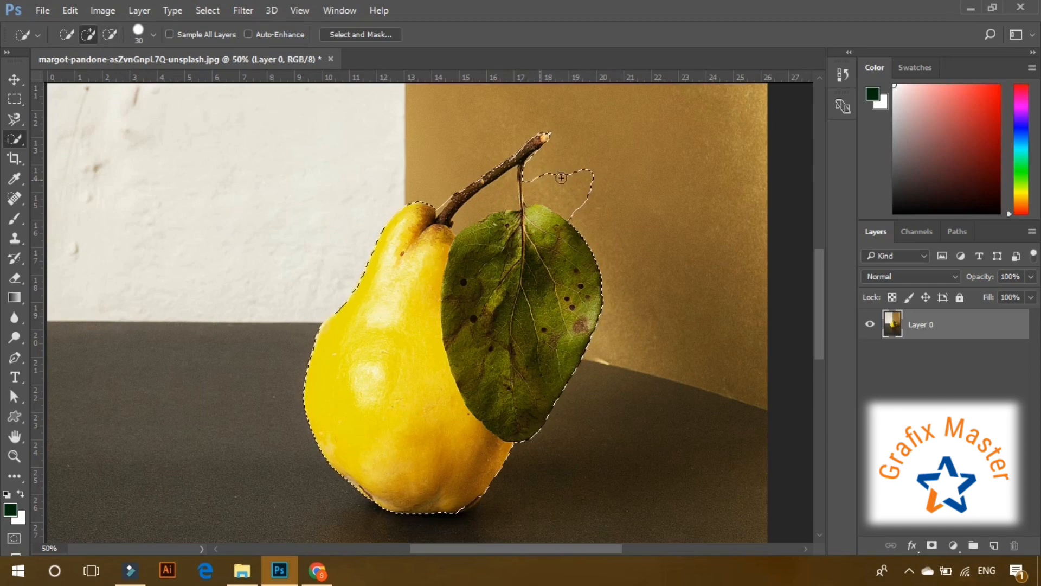
{"action": "left_click_drag", "start_coordinate": [603, 173], "coordinate": [557, 184]}
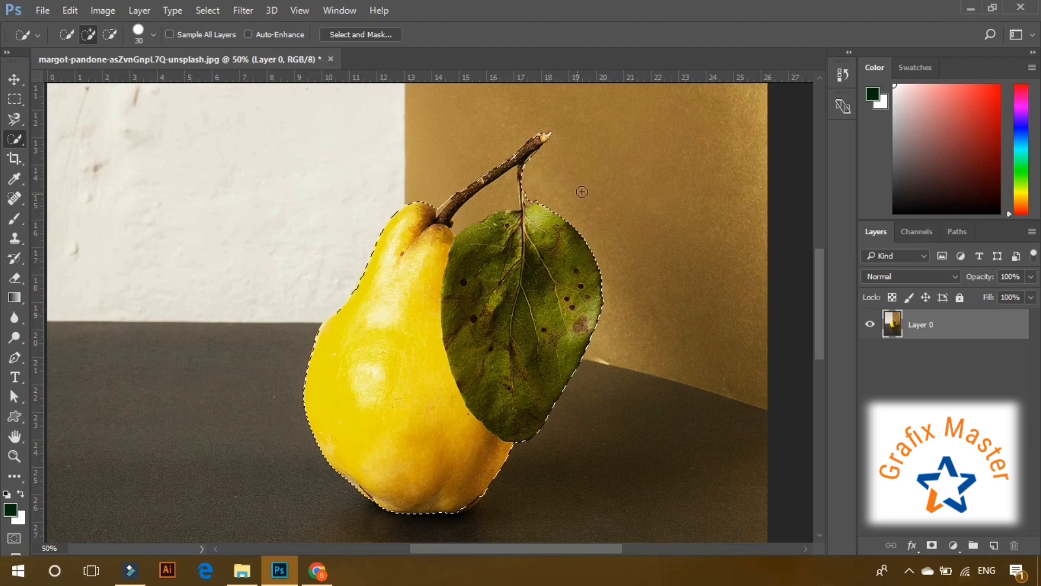
Step: Copy the selected pear with its leaf to a new layer and move the copy up onto the white wall
{"action": "key", "text": "j"}
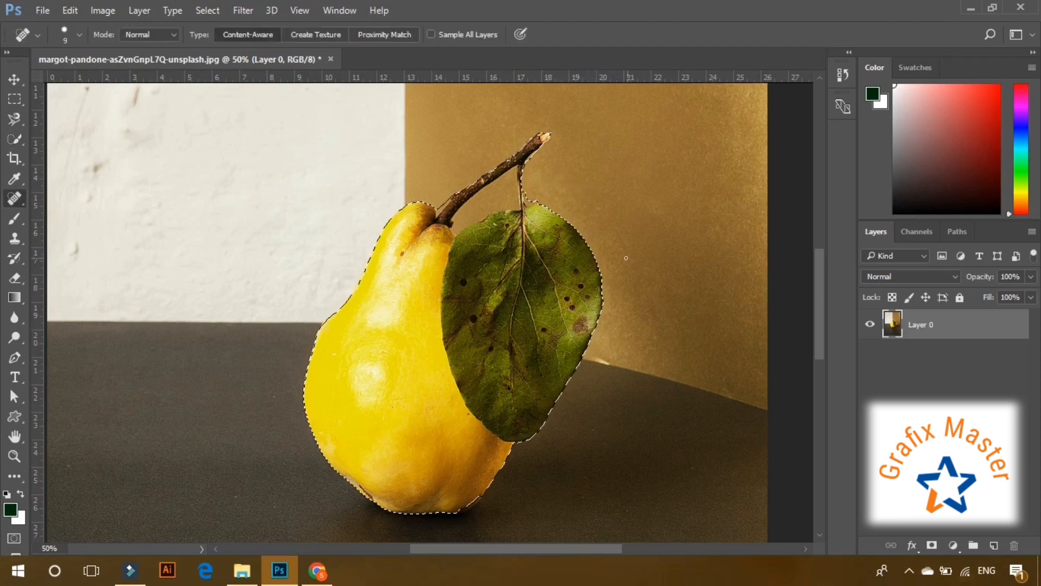
{"action": "left_click", "coordinate": [14, 79]}
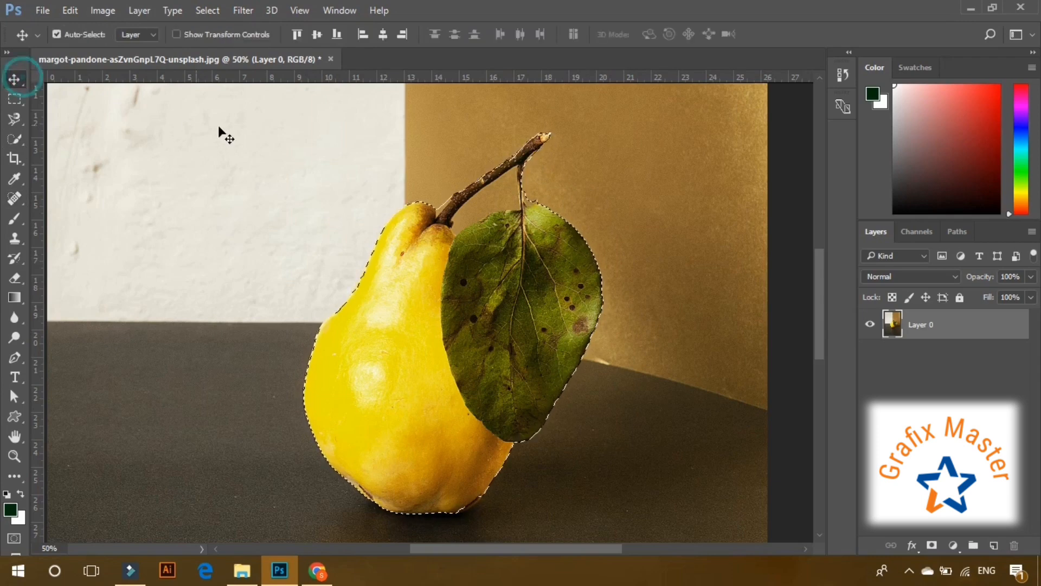
{"action": "key", "text": "ctrl+j"}
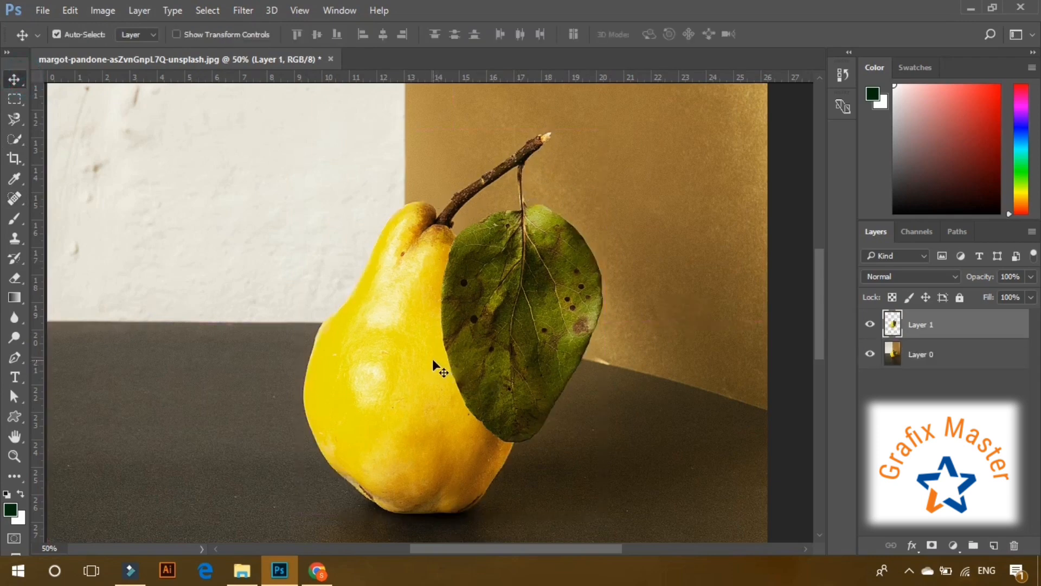
{"action": "left_click_drag", "start_coordinate": [423, 331], "coordinate": [130, 287]}
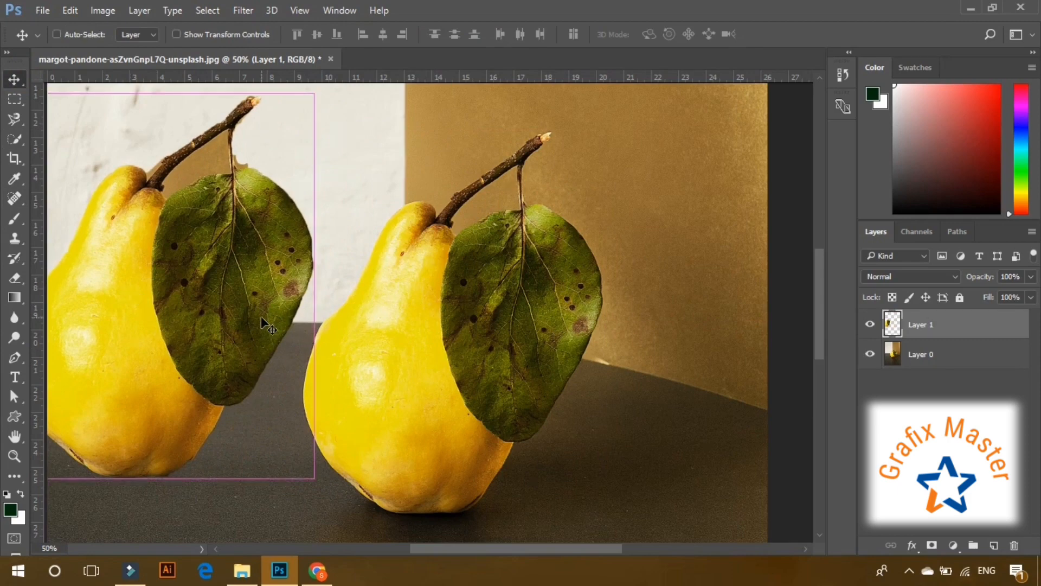
{"action": "key", "text": "ctrl+minus"}
{"action": "left_click_drag", "start_coordinate": [269, 309], "coordinate": [298, 220]}
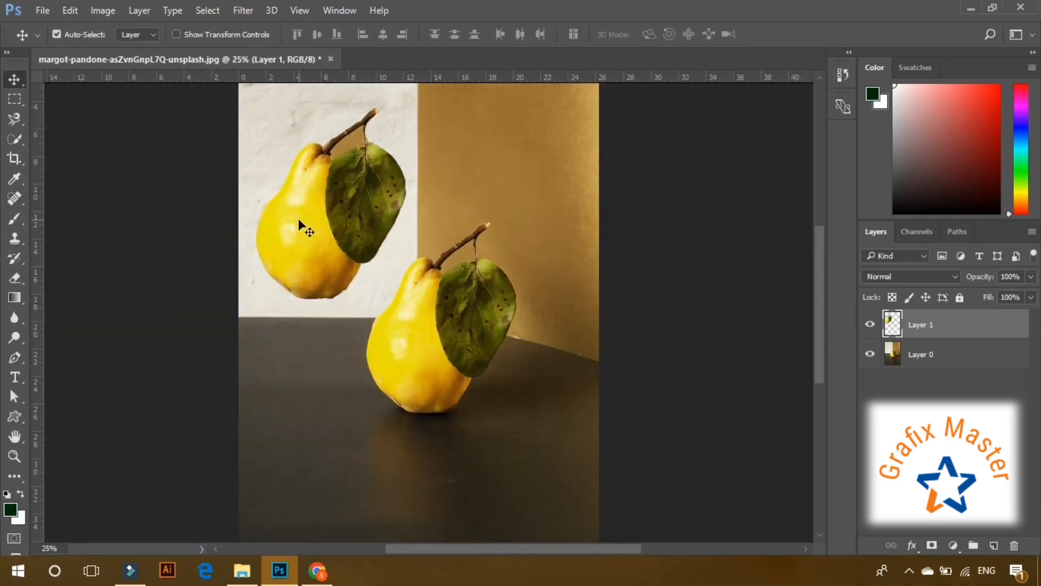
Step: Quick-select the gold background remnant between the copied pear's stem and leaf, delete it and deselect
{"action": "left_click", "coordinate": [15, 138]}
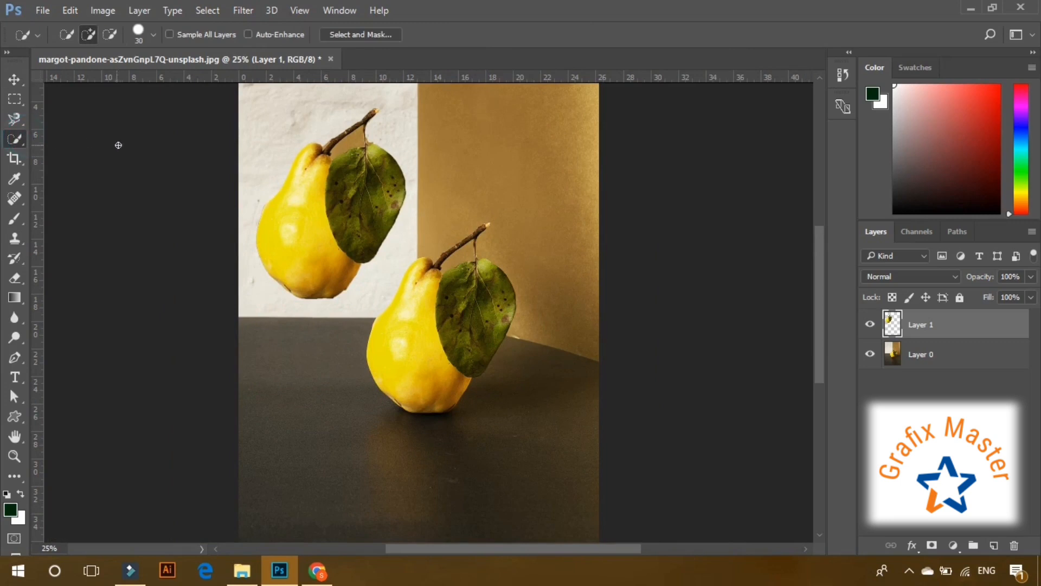
{"action": "left_click", "coordinate": [357, 137]}
{"action": "key", "text": "Delete"}
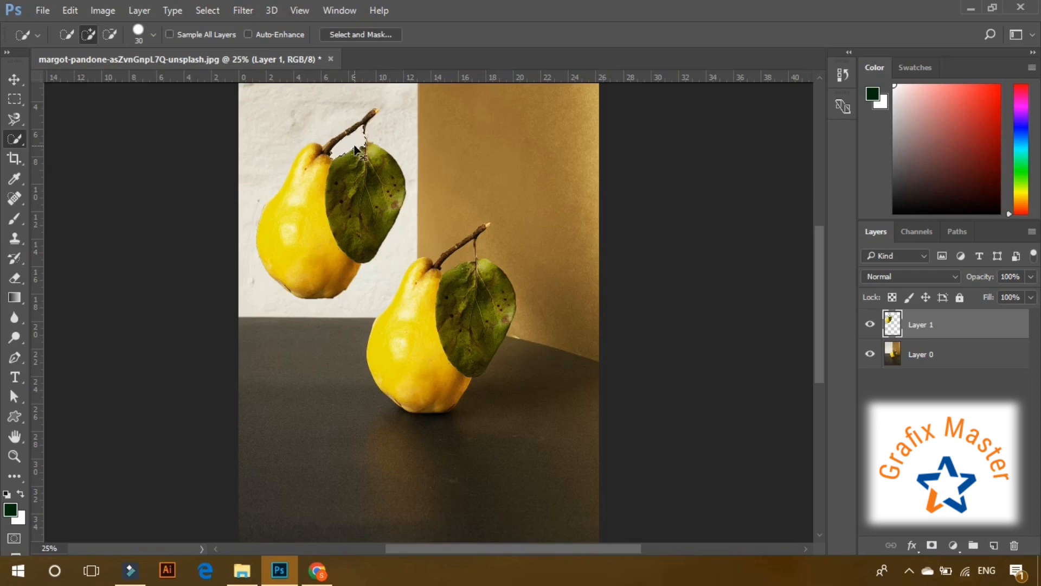
{"action": "key", "text": "ctrl+d"}
Step: Nudge the pear copy slightly with the Move tool and delete its layer
{"action": "left_click", "coordinate": [15, 78]}
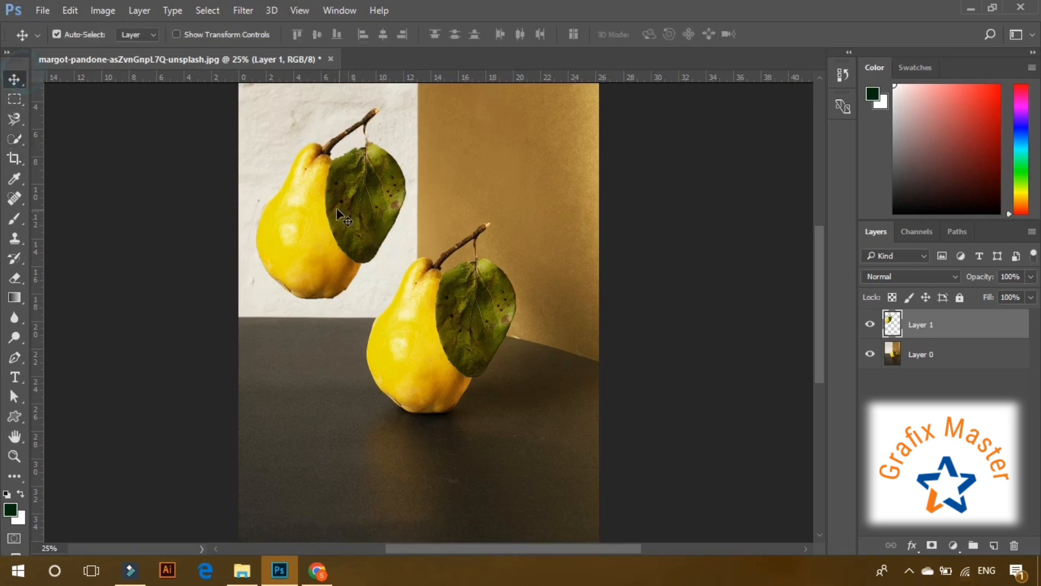
{"action": "mouse_move", "coordinate": [336, 207]}
{"action": "left_mouse_down"}
{"action": "mouse_move", "coordinate": [325, 247]}
{"action": "mouse_move", "coordinate": [472, 179]}
{"action": "mouse_move", "coordinate": [357, 188]}
{"action": "mouse_move", "coordinate": [343, 211]}
{"action": "left_mouse_up"}
{"action": "key", "text": "Delete"}
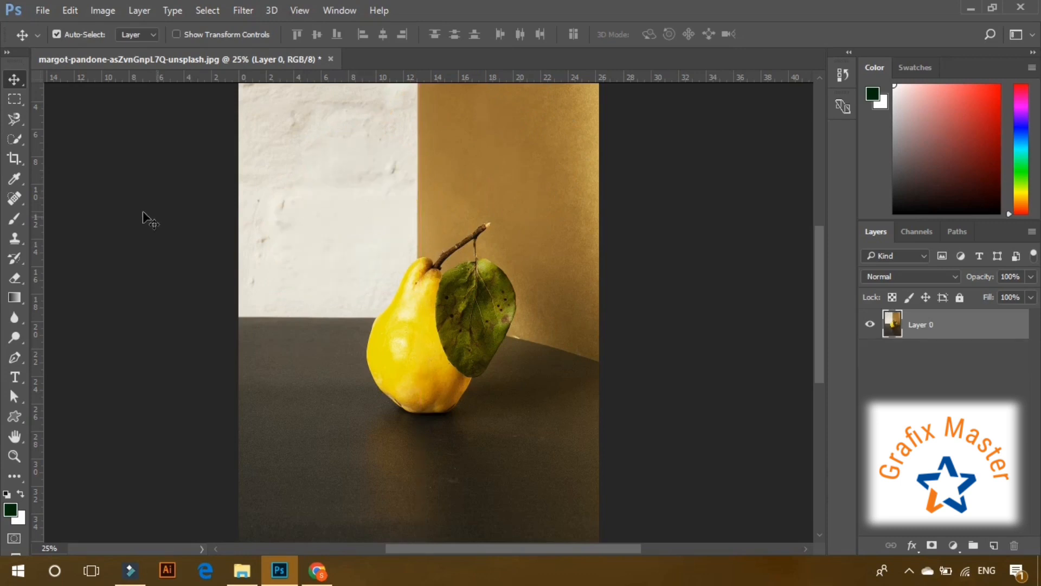
Step: Select the yellow pear with the Magic Wand at a tolerance of 77, adding samples from the lower part of its body
{"action": "left_click", "coordinate": [19, 141]}
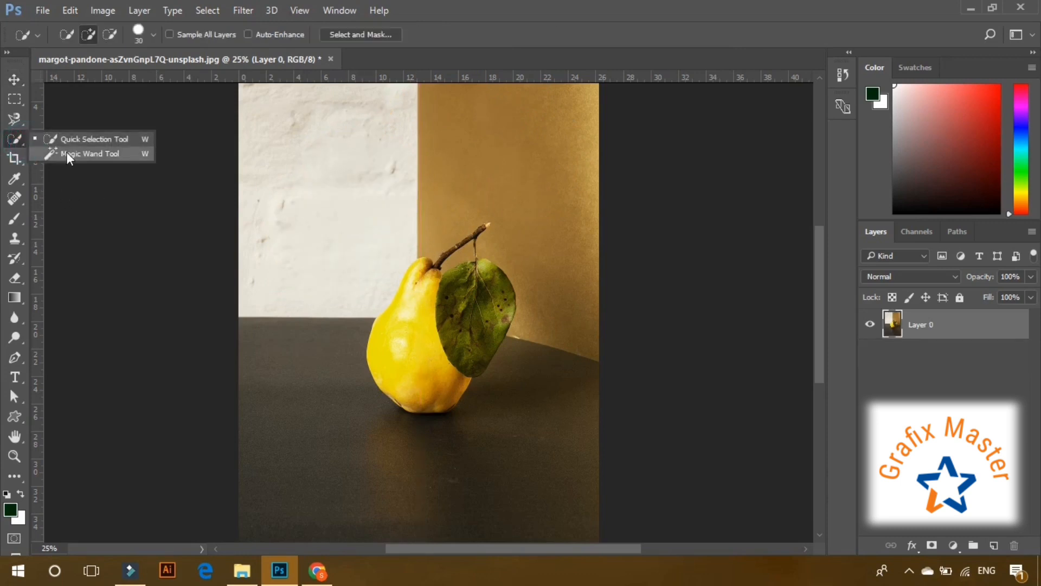
{"action": "left_click", "coordinate": [66, 152]}
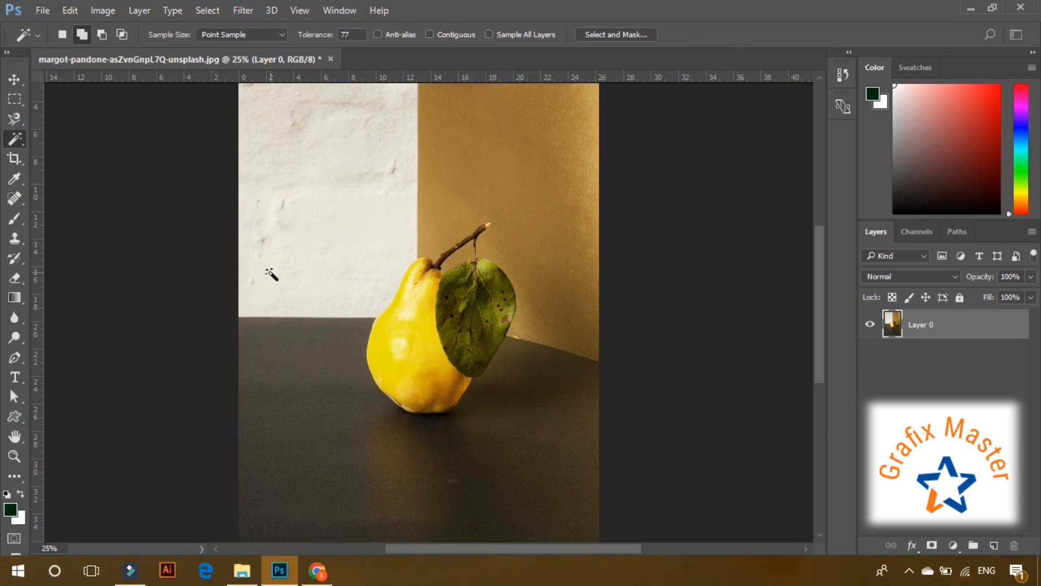
{"action": "left_click", "coordinate": [420, 333]}
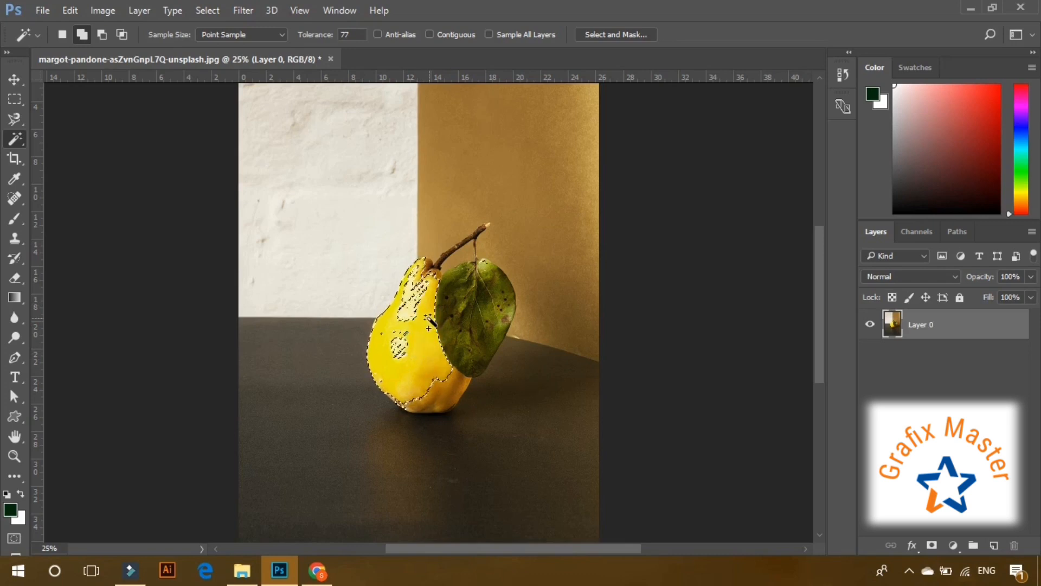
{"action": "left_click", "coordinate": [434, 394]}
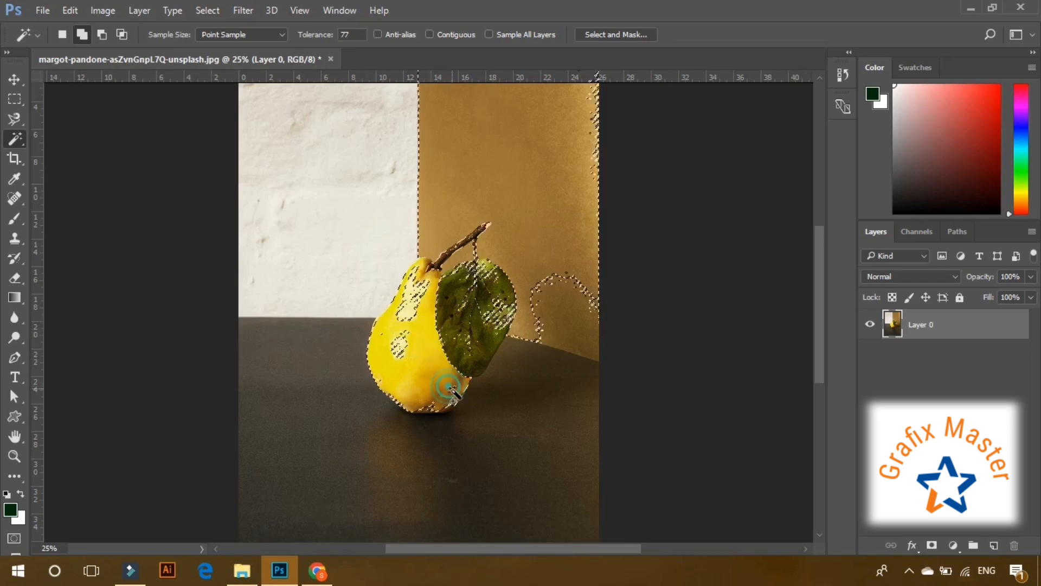
{"action": "left_click", "coordinate": [435, 400]}
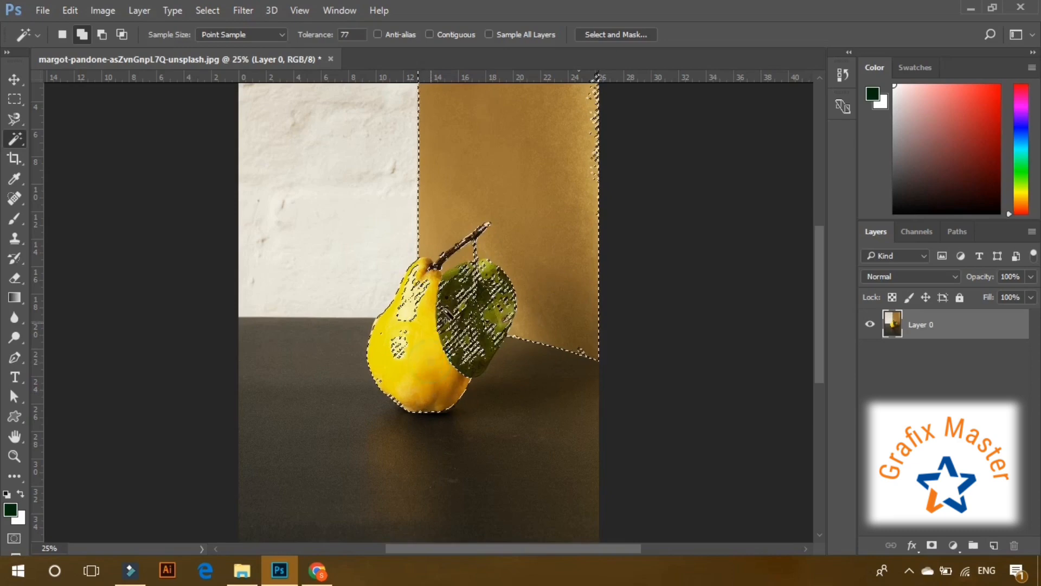
{"action": "left_click", "coordinate": [357, 33]}
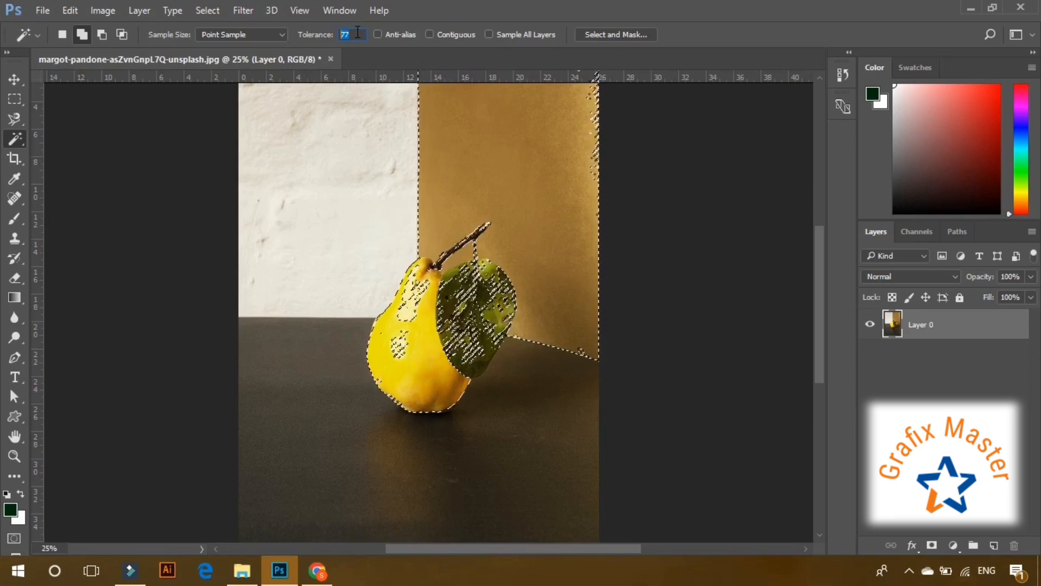
Step: Create a new blank square document with a white background
{"action": "left_click", "coordinate": [41, 10]}
{"action": "left_click", "coordinate": [41, 11]}
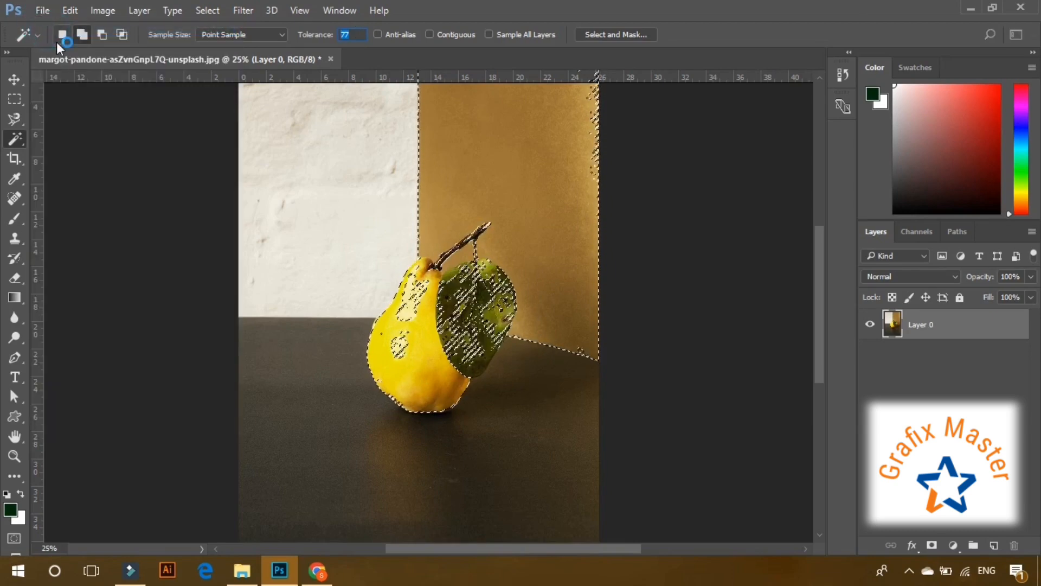
{"action": "key", "text": "ctrl+n"}
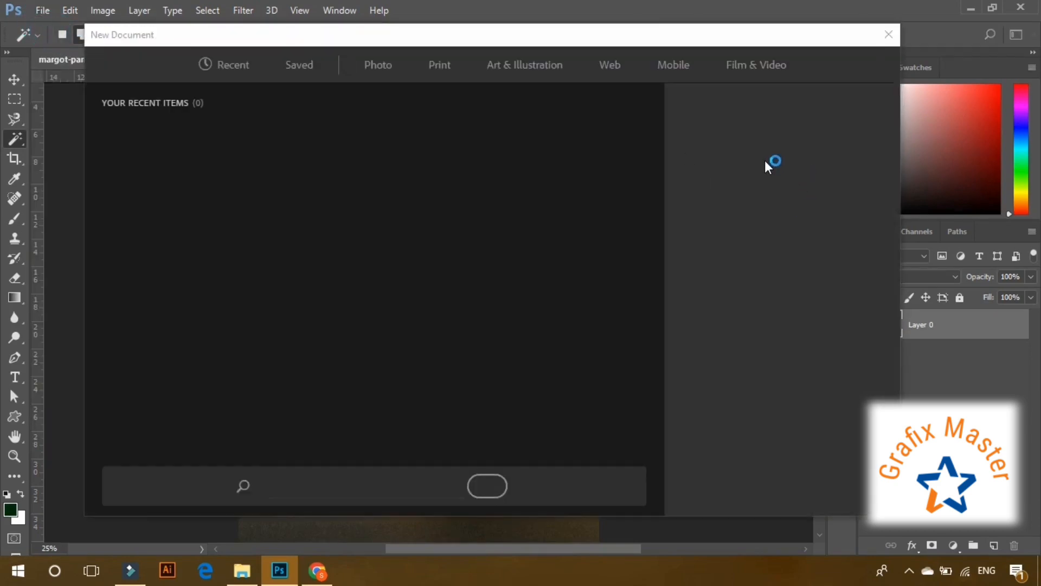
{"action": "left_click", "coordinate": [837, 490]}
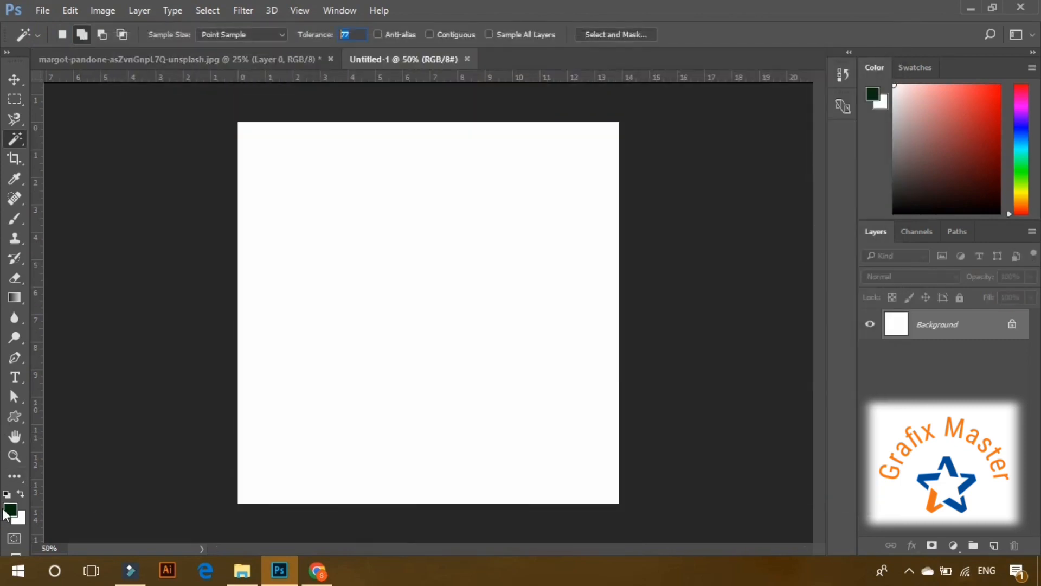
Step: Fill the canvas with a horizontal linear gradient running from red ff0000 to green 00ff3c, using them as background and foreground colors
{"action": "left_click", "coordinate": [10, 510]}
{"action": "type", "text": "00ff3c"}
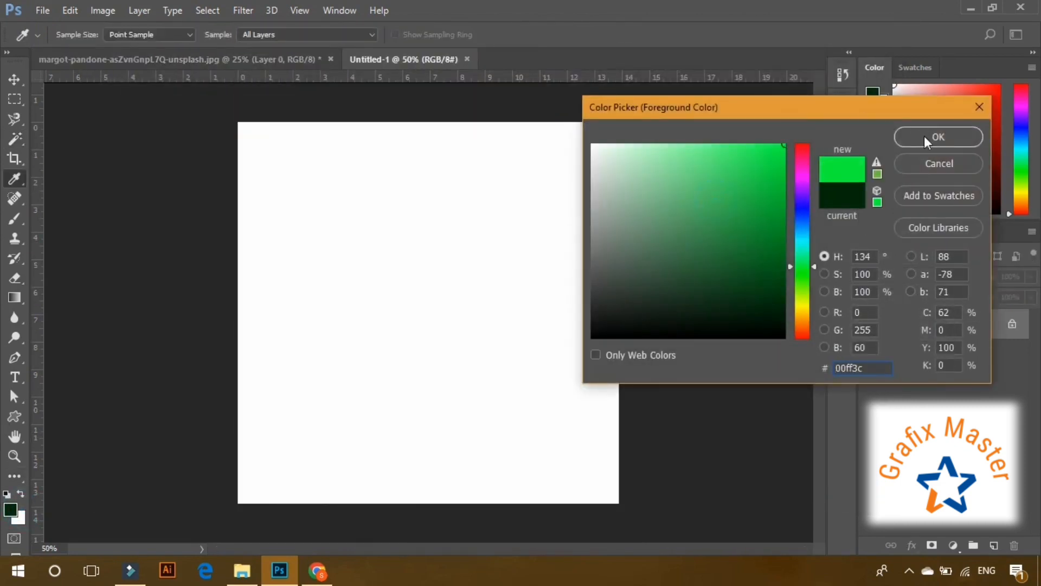
{"action": "left_click", "coordinate": [924, 136]}
{"action": "left_click", "coordinate": [18, 518]}
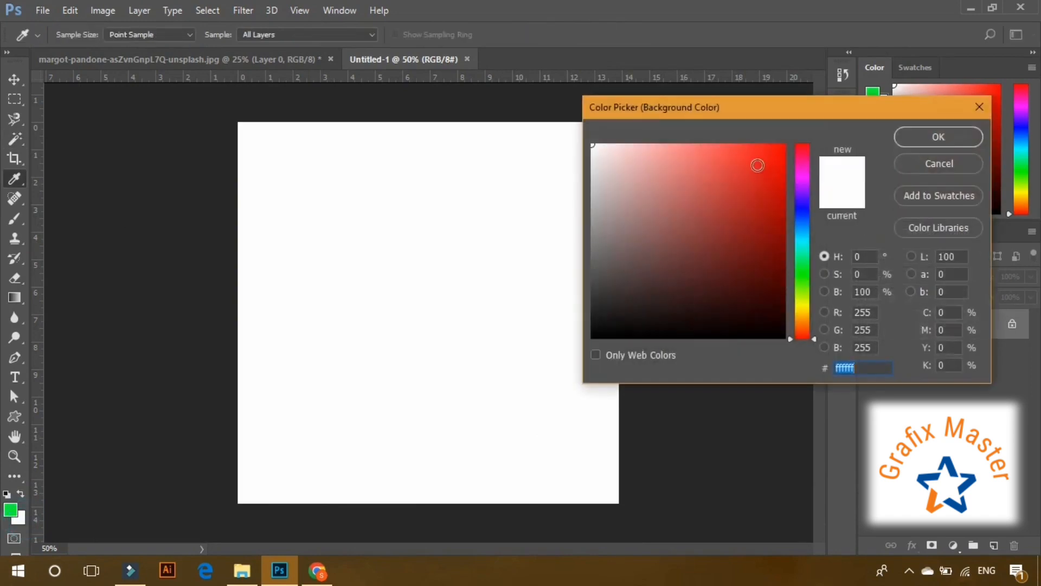
{"action": "type", "text": "ff0000"}
{"action": "left_click", "coordinate": [936, 136]}
{"action": "left_click", "coordinate": [14, 297]}
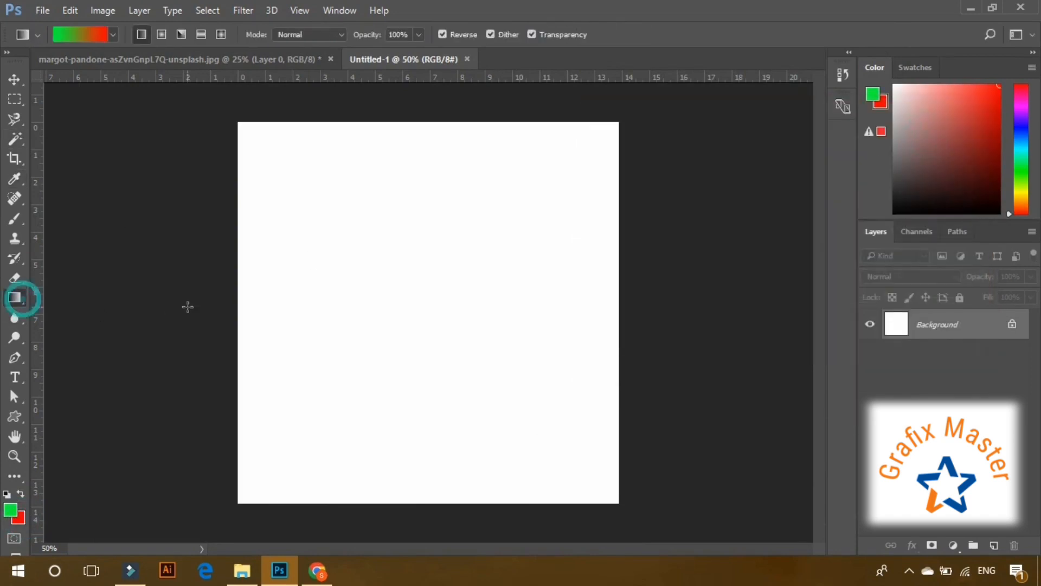
{"action": "left_click_drag", "start_coordinate": [192, 304], "coordinate": [757, 286]}
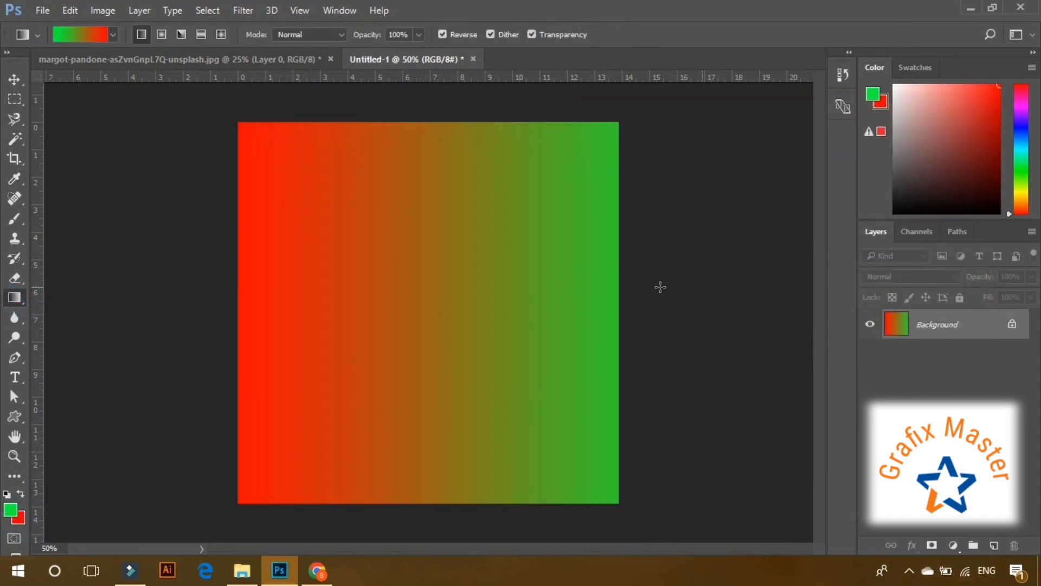
Step: Set the Magic Wand tolerance to 100 and select the red range from the gradient's left edge
{"action": "left_click", "coordinate": [16, 138]}
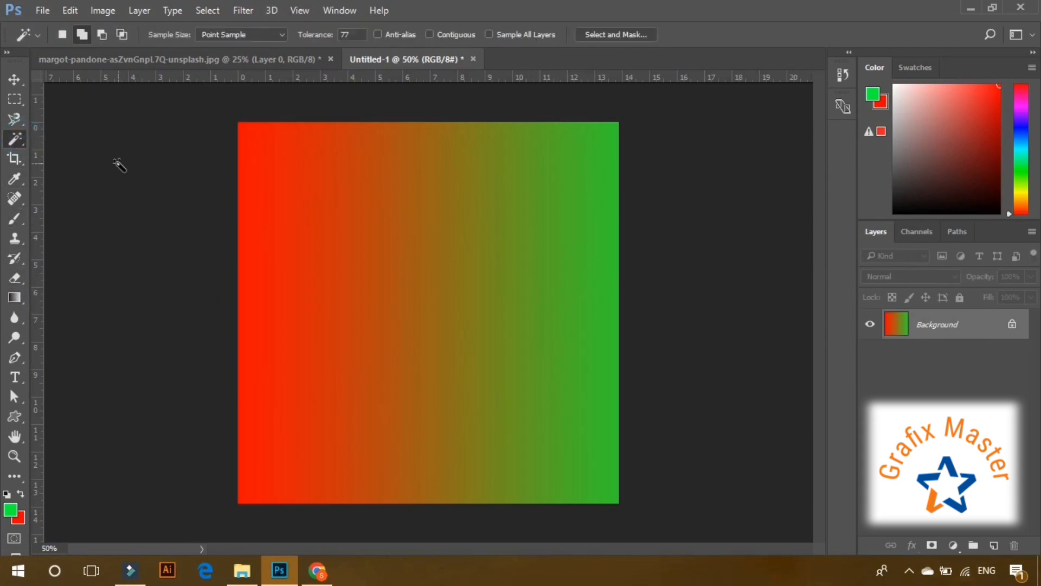
{"action": "left_click", "coordinate": [354, 34]}
{"action": "type", "text": "100"}
{"action": "left_click", "coordinate": [242, 181]}
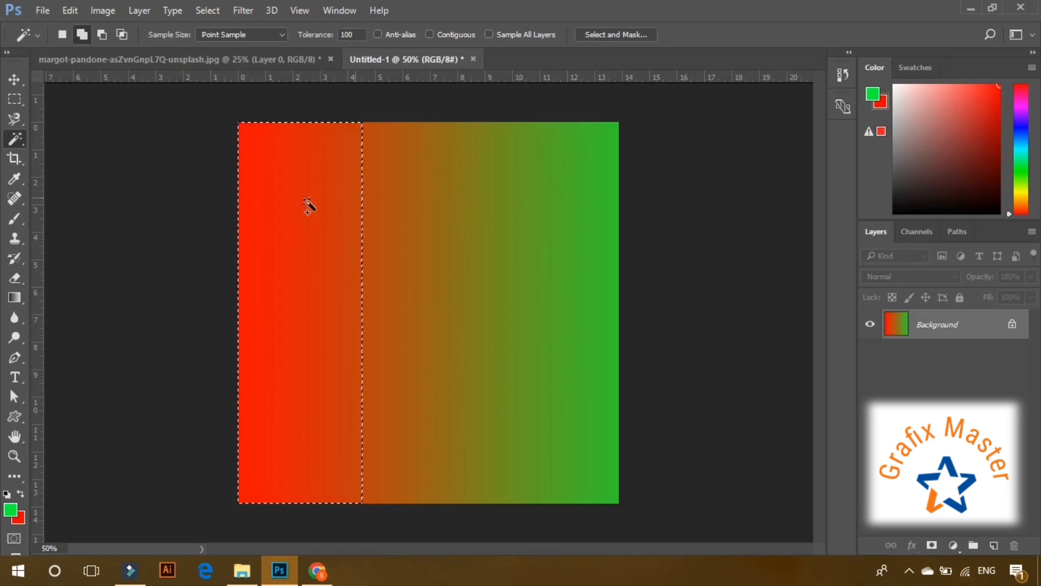
Step: Set the Magic Wand tolerance to 10 and select narrow strips at the gradient's red and green edges
{"action": "left_click", "coordinate": [367, 33]}
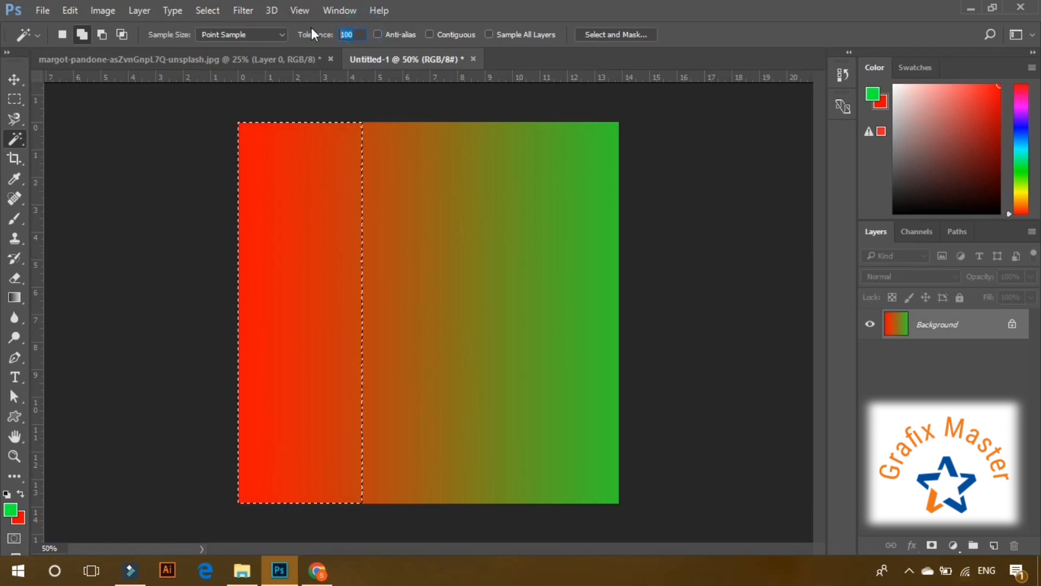
{"action": "type", "text": "10"}
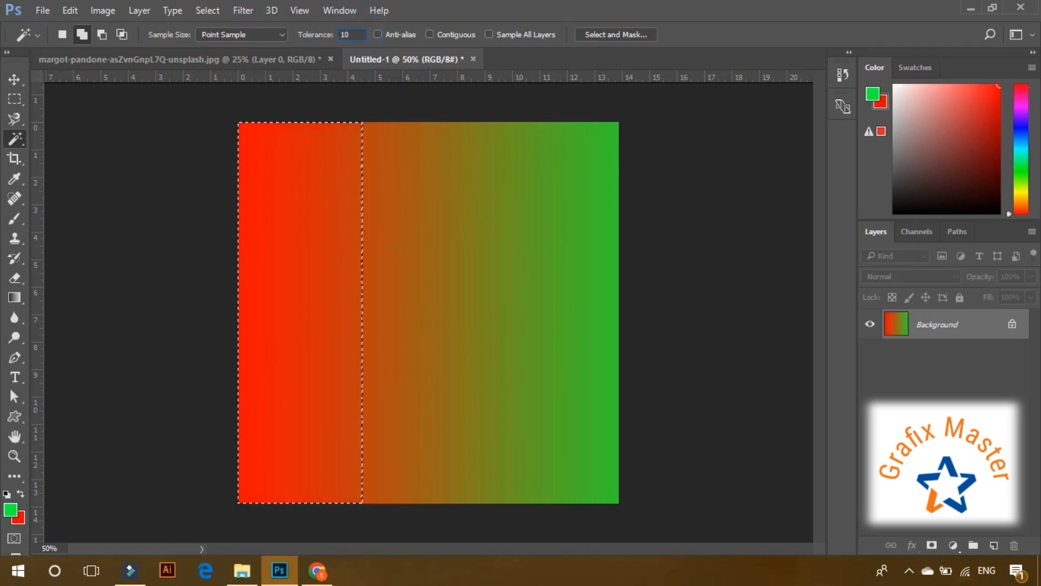
{"action": "left_click", "coordinate": [230, 178]}
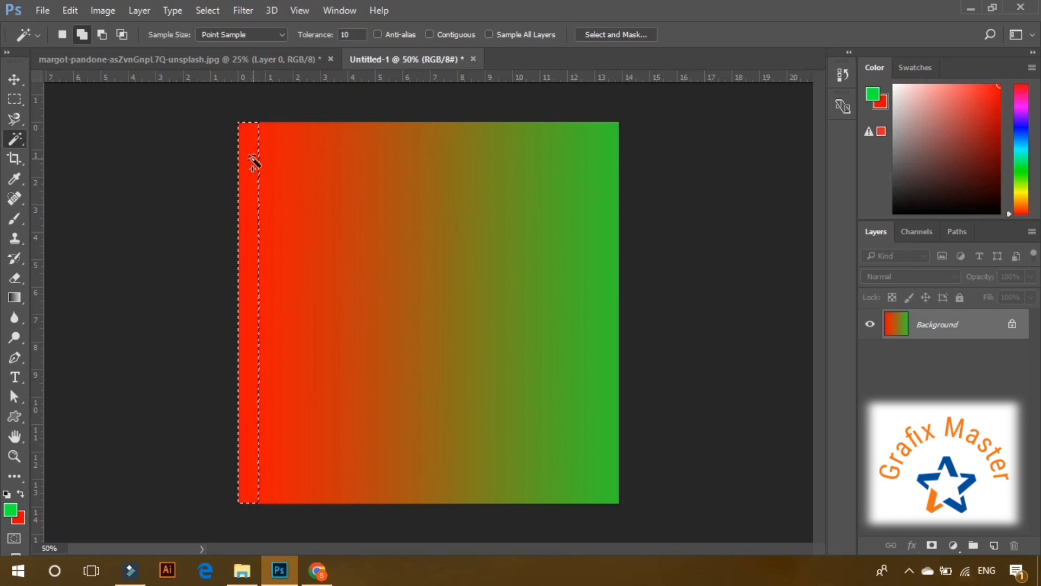
{"action": "left_click", "coordinate": [612, 188]}
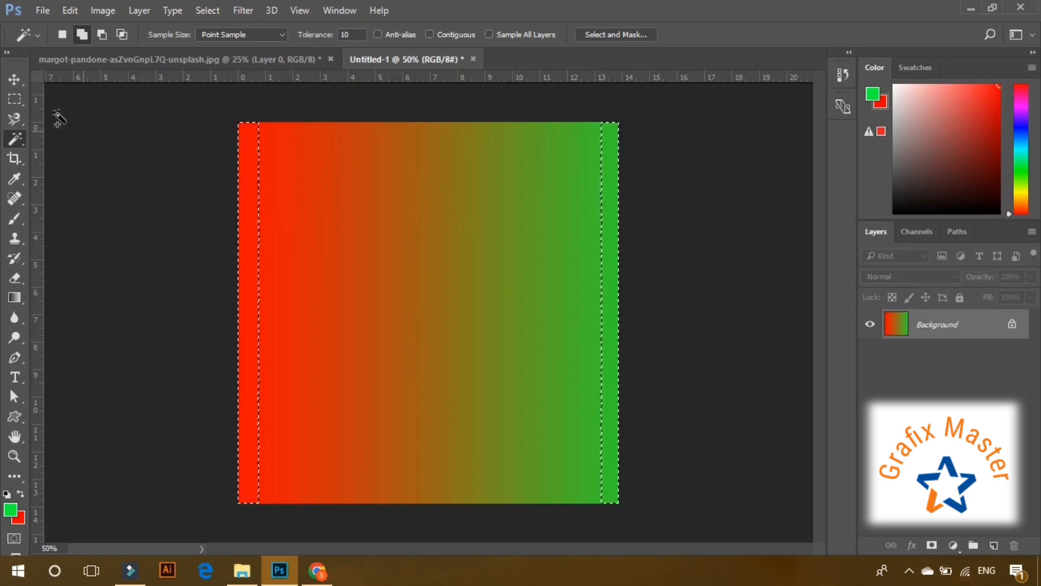
Step: Add three more strips from the gradient's green and olive areas to the selection in Add to Selection mode
{"action": "left_click", "coordinate": [82, 34]}
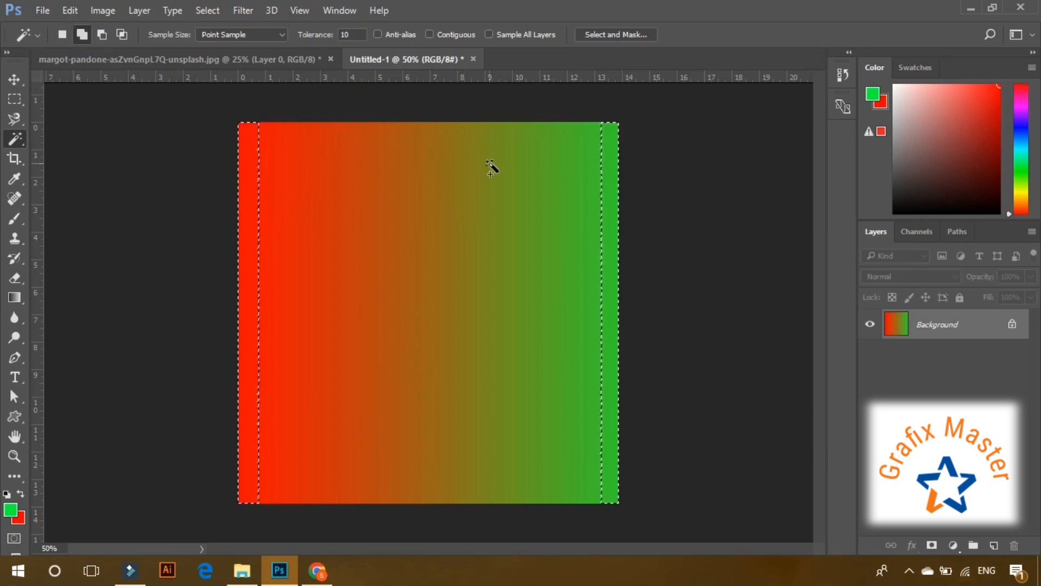
{"action": "left_click", "coordinate": [564, 180]}
{"action": "left_click", "coordinate": [532, 186]}
{"action": "left_click", "coordinate": [465, 185]}
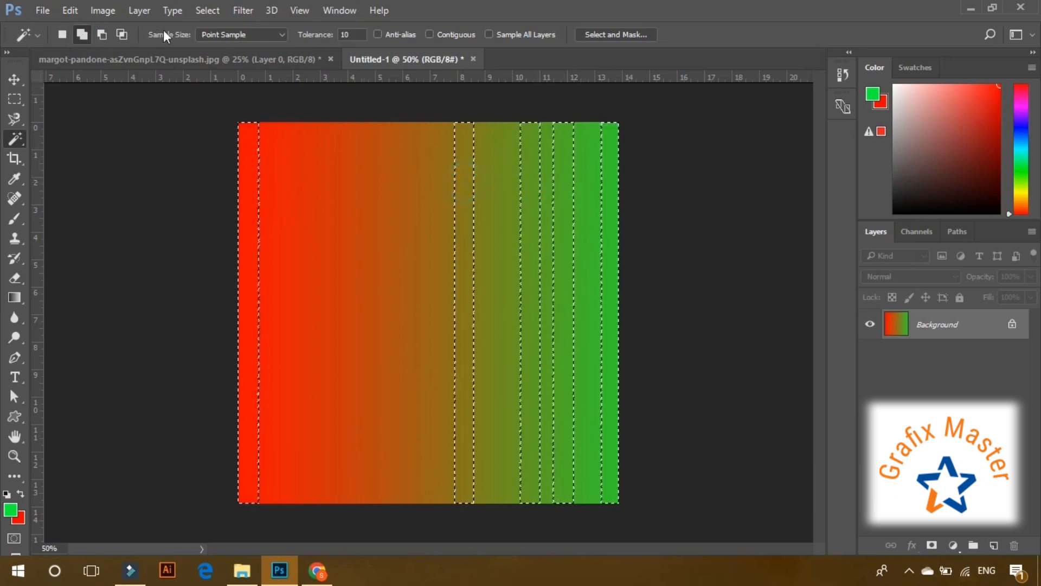
Step: Sample five bands from red towards green one after another with the Magic Wand in New Selection mode
{"action": "left_click", "coordinate": [59, 34]}
{"action": "left_click", "coordinate": [294, 183]}
{"action": "left_click", "coordinate": [345, 181]}
{"action": "left_click", "coordinate": [409, 182]}
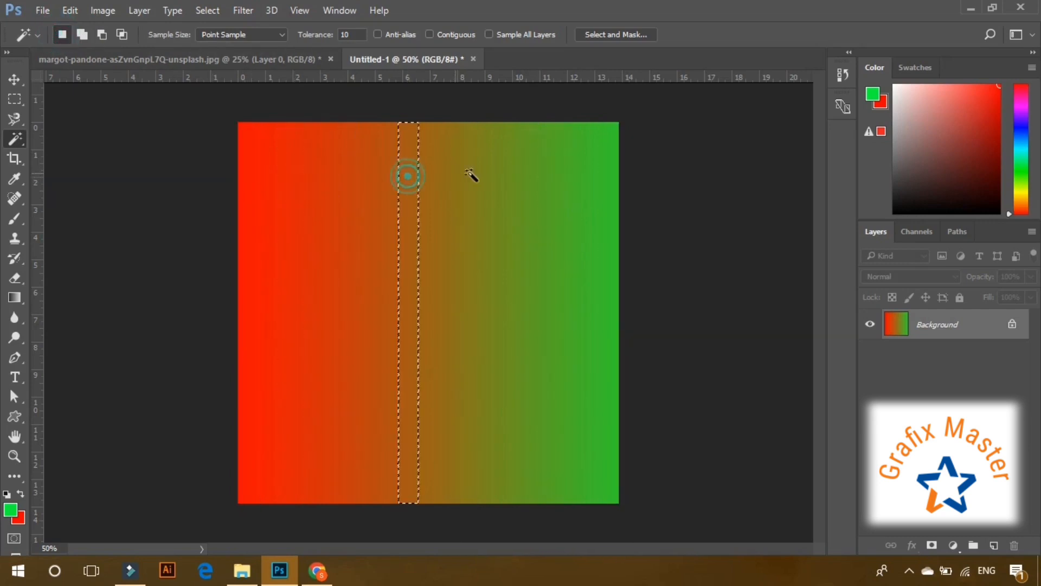
{"action": "left_click", "coordinate": [477, 182]}
{"action": "left_click", "coordinate": [534, 182]}
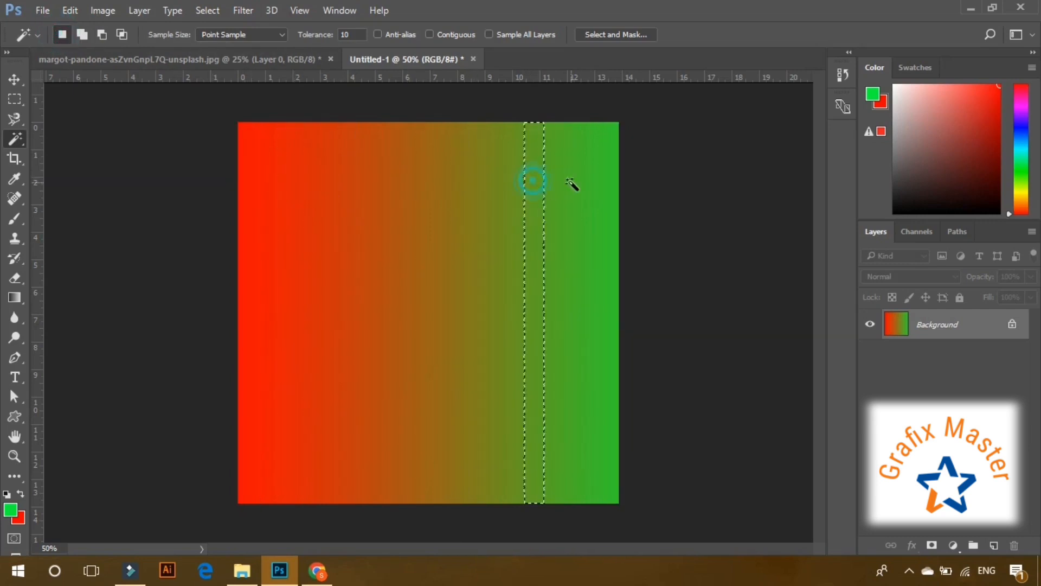
Step: Set the tolerance to 100 and add the green, red and middle ranges until the whole gradient is selected
{"action": "left_click", "coordinate": [350, 35]}
{"action": "type", "text": "00"}
{"action": "left_click", "coordinate": [82, 34]}
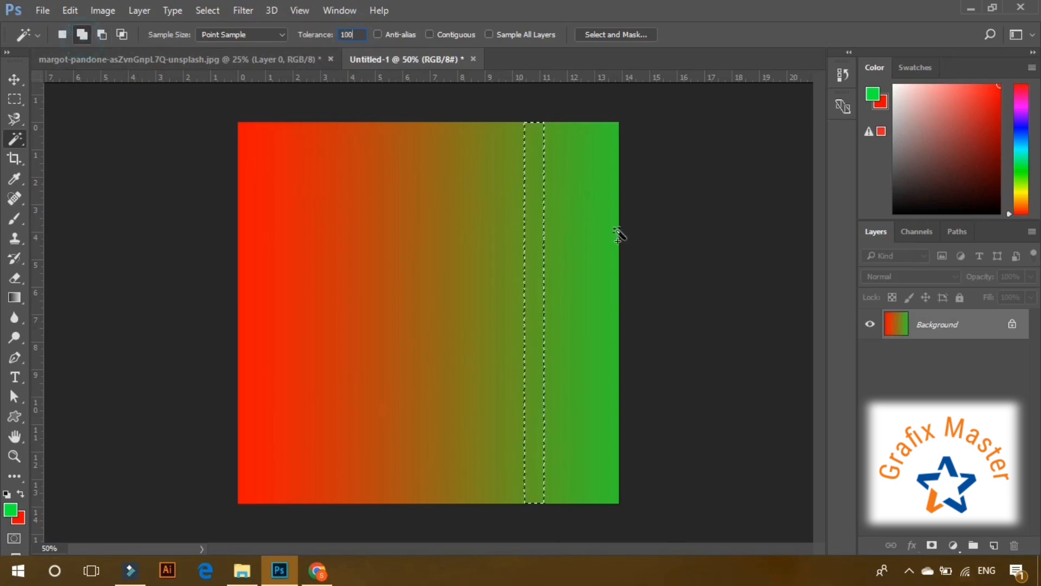
{"action": "left_click", "coordinate": [593, 227]}
{"action": "left_click", "coordinate": [286, 217]}
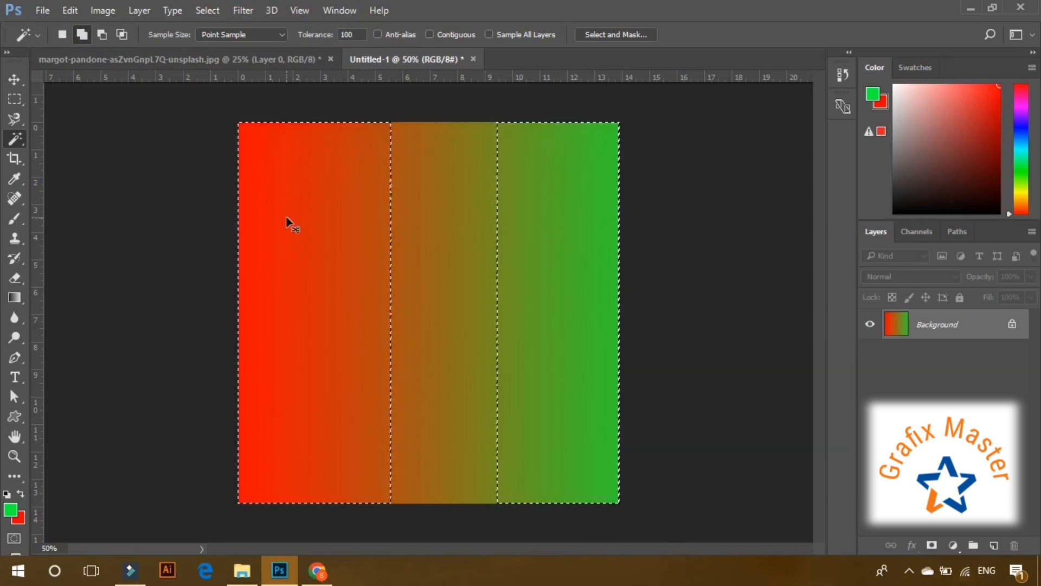
{"action": "left_click", "coordinate": [445, 252]}
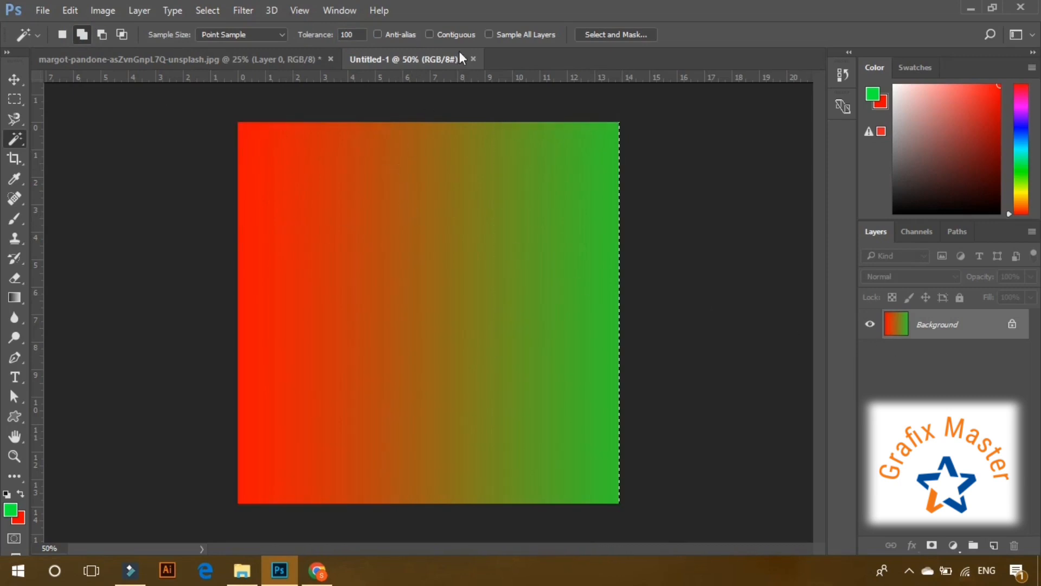
Step: Unlock the background layer, reset the colors to black and white, and fill the layer with white
{"action": "left_click", "coordinate": [1012, 324]}
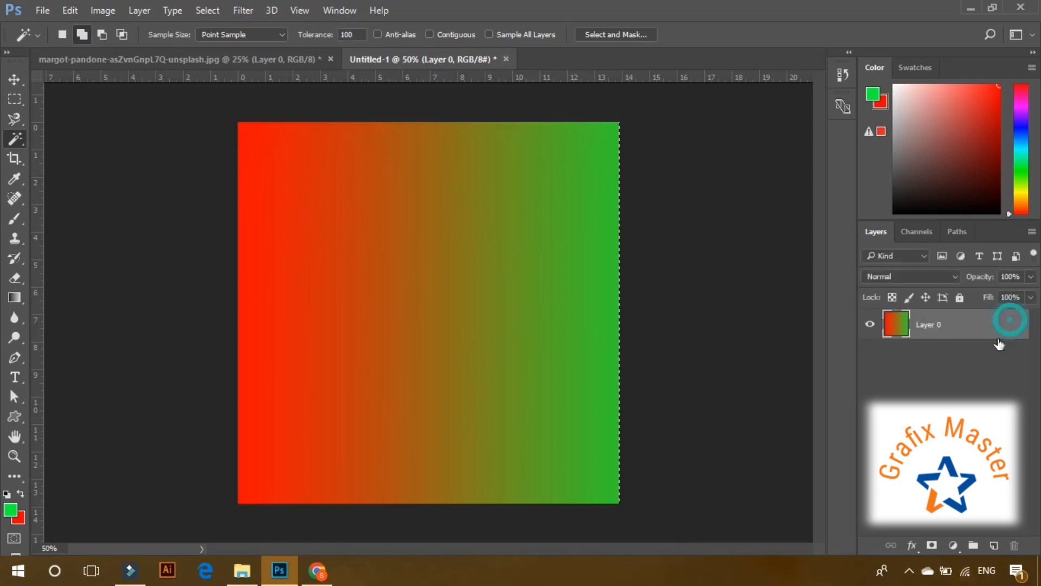
{"action": "key", "text": "d"}
{"action": "key", "text": "ctrl+BackSpace"}
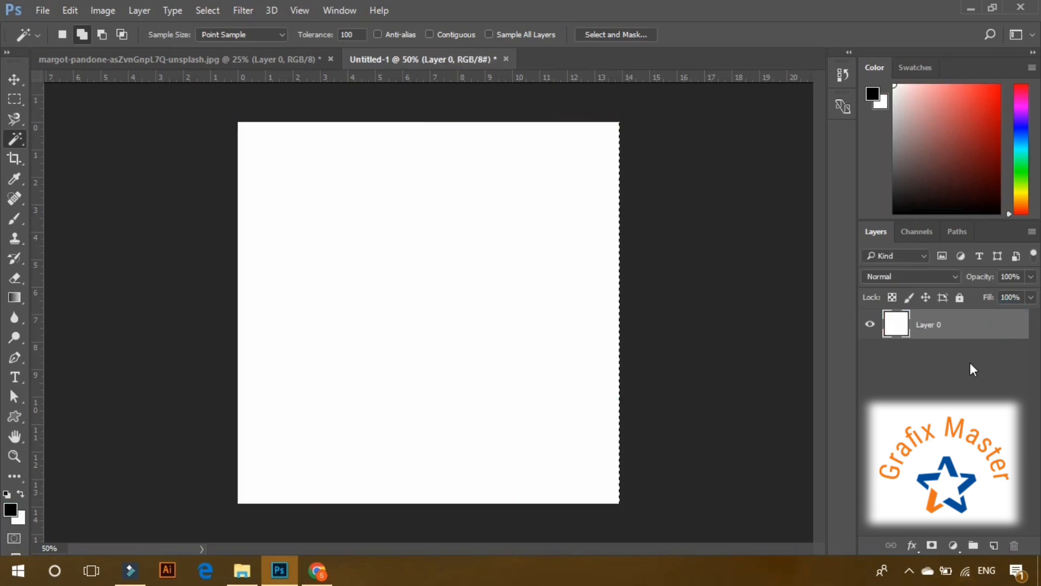
Step: Add a new layer, fill a near-square rectangular marquee in the canvas's upper-left area with red fd0000, and deselect
{"action": "left_click", "coordinate": [994, 545]}
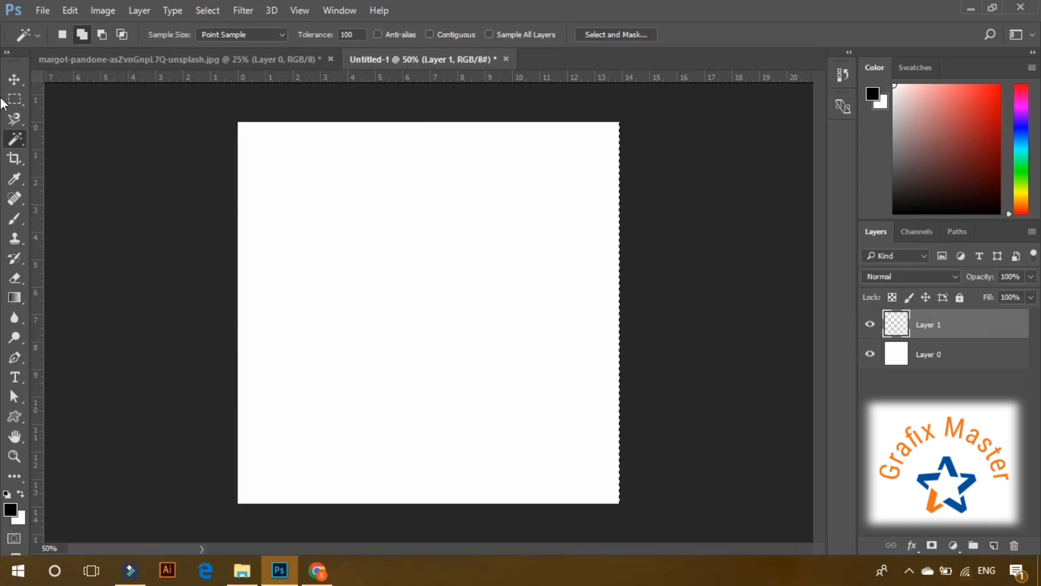
{"action": "left_click", "coordinate": [18, 97]}
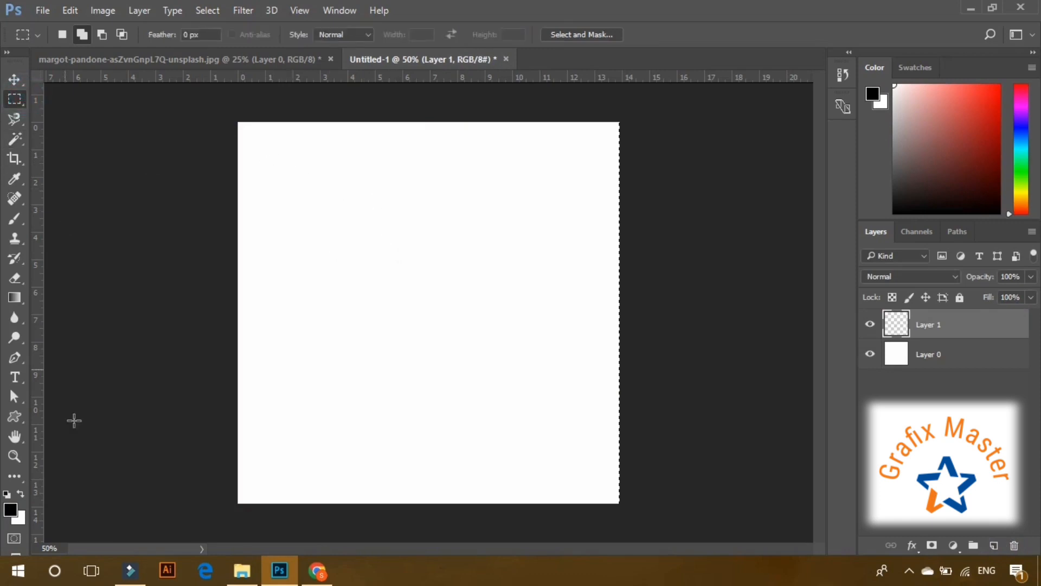
{"action": "left_click", "coordinate": [9, 510]}
{"action": "left_click", "coordinate": [759, 180]}
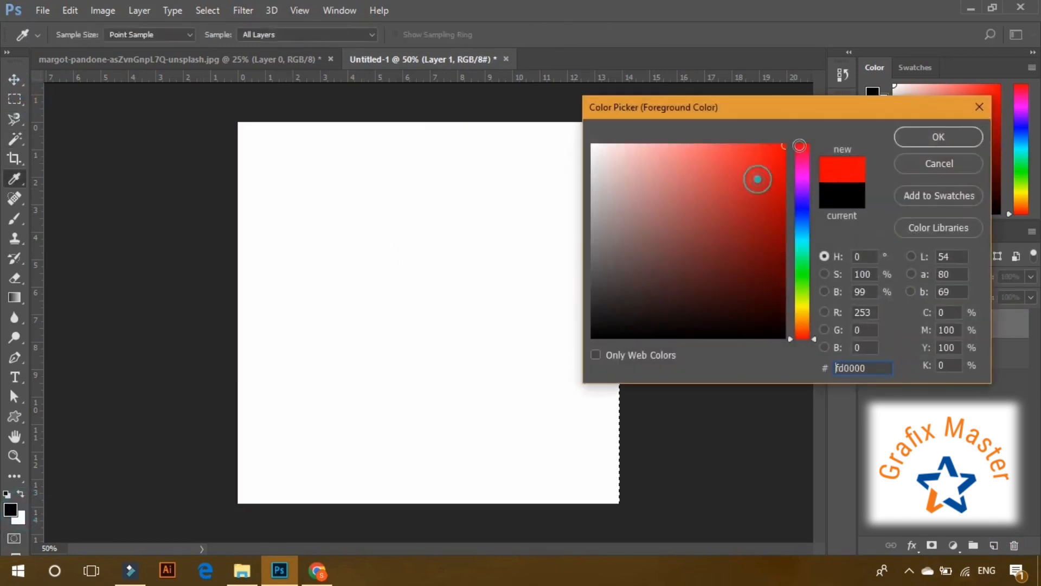
{"action": "left_click", "coordinate": [942, 137]}
{"action": "left_click_drag", "start_coordinate": [281, 163], "coordinate": [377, 272]}
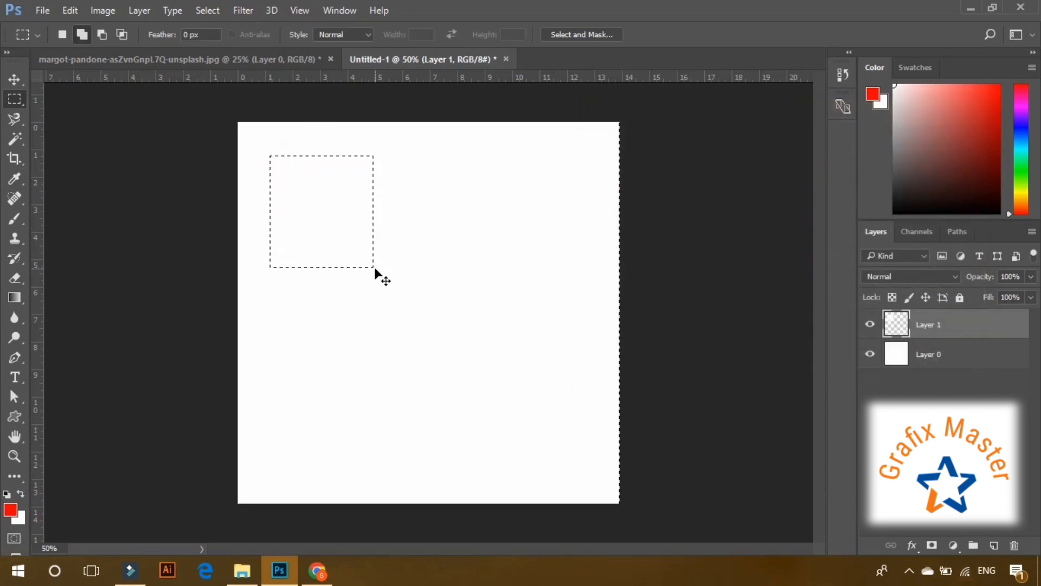
{"action": "key", "text": "alt+BackSpace"}
{"action": "key", "text": "ctrl+d"}
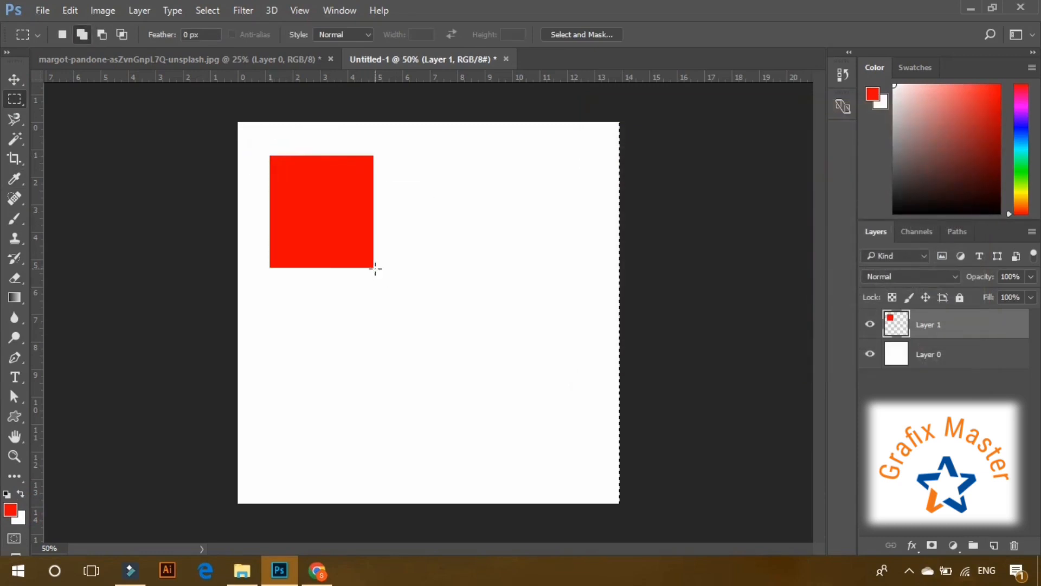
Step: Fill a near-square rectangular marquee around the canvas's middle, starting off the red square's lower-right corner, with cyan 00fddc
{"action": "left_click_drag", "start_coordinate": [382, 279], "coordinate": [491, 393]}
{"action": "left_click", "coordinate": [13, 511]}
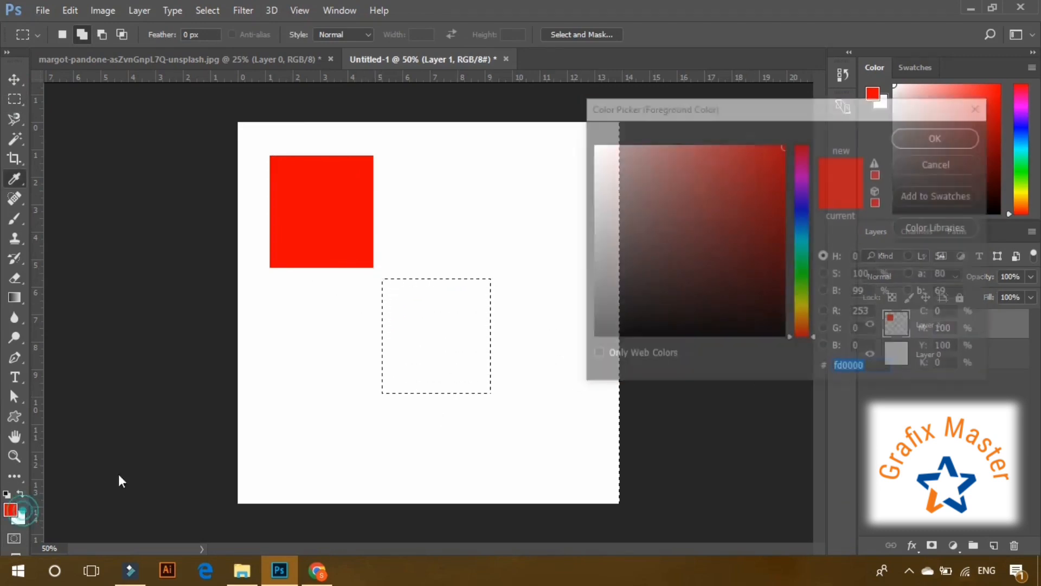
{"action": "left_click", "coordinate": [798, 245]}
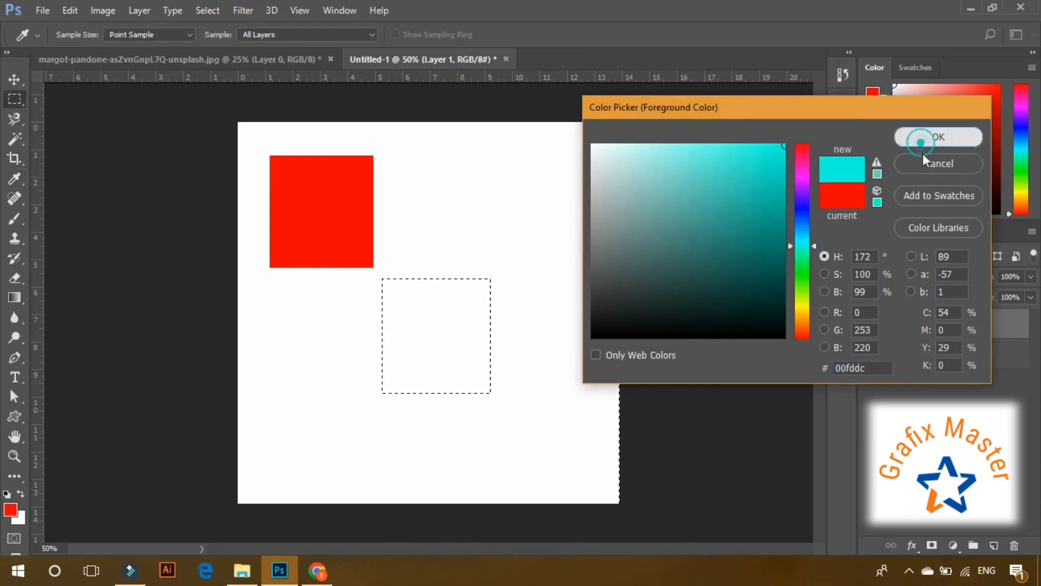
{"action": "left_click", "coordinate": [925, 142]}
{"action": "key", "text": "m"}
{"action": "key", "text": "alt+BackSpace"}
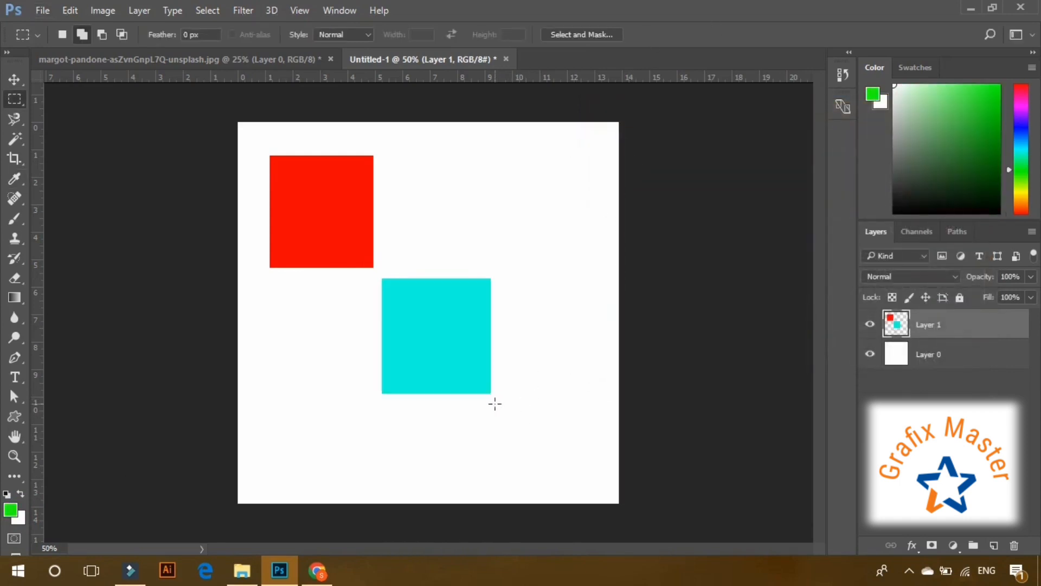
Step: Fill a rectangular marquee in the canvas's lower-right corner with green, and deselect
{"action": "left_click_drag", "start_coordinate": [494, 403], "coordinate": [612, 499]}
{"action": "key", "text": "alt+BackSpace"}
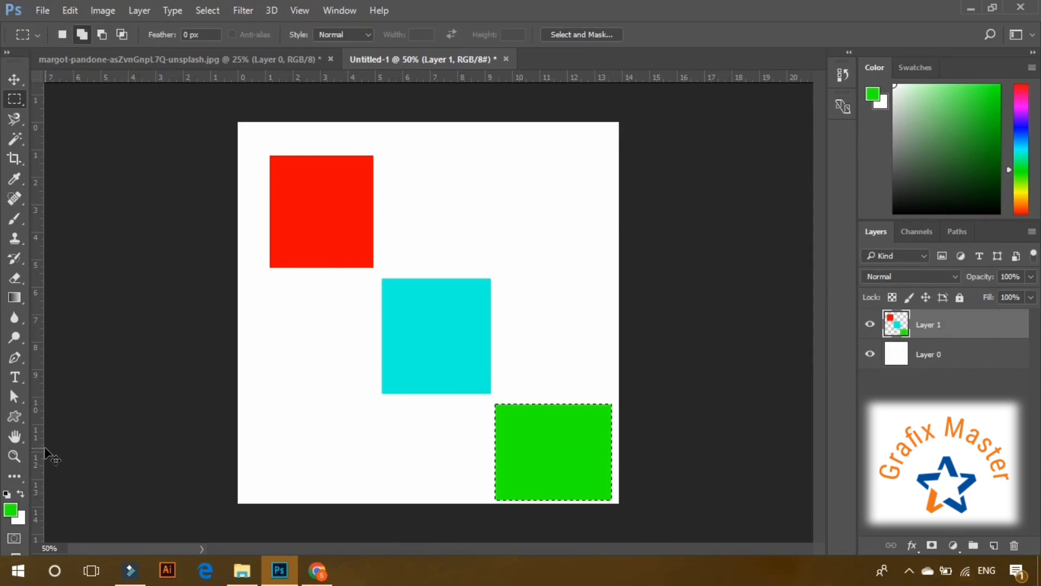
{"action": "key", "text": "ctrl+d"}
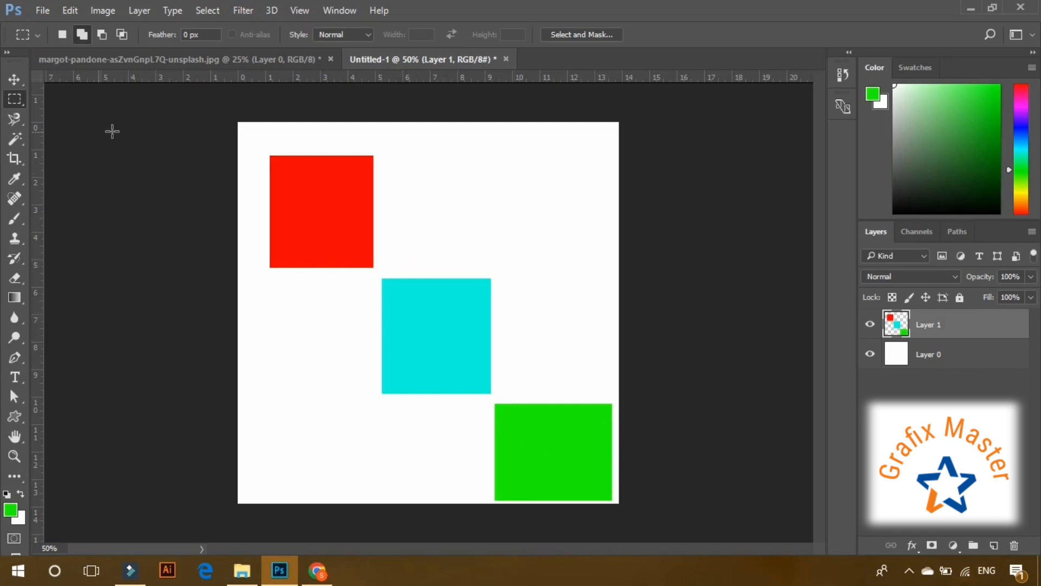
Step: Sample the red square's color as foreground, fill a wider rectangular marquee in the canvas's upper-right area with it, and deselect
{"action": "left_click", "coordinate": [10, 510]}
{"action": "left_click", "coordinate": [313, 210]}
{"action": "left_click", "coordinate": [938, 137]}
{"action": "key", "text": "m"}
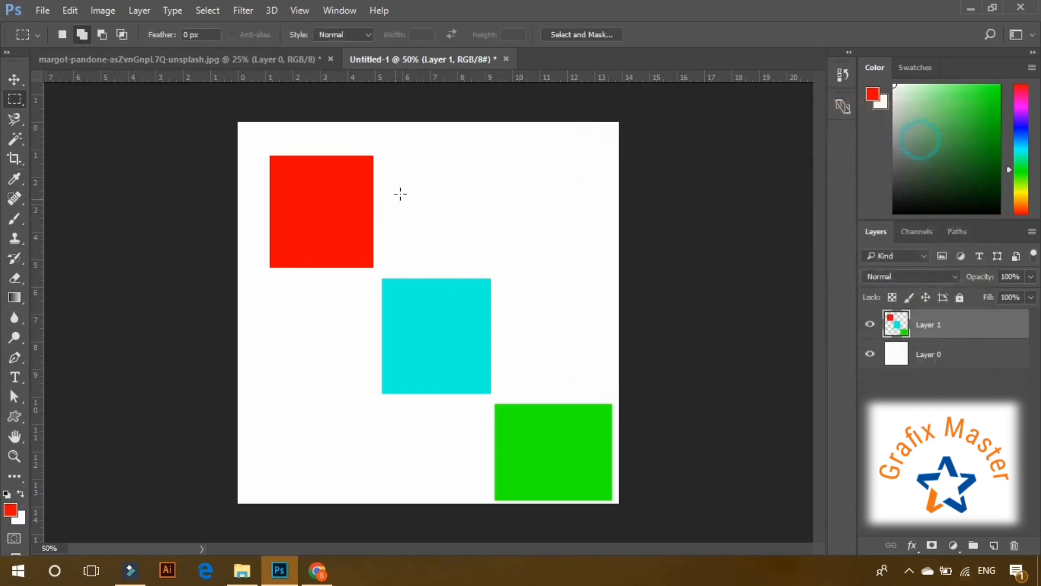
{"action": "left_click_drag", "start_coordinate": [460, 177], "coordinate": [574, 256]}
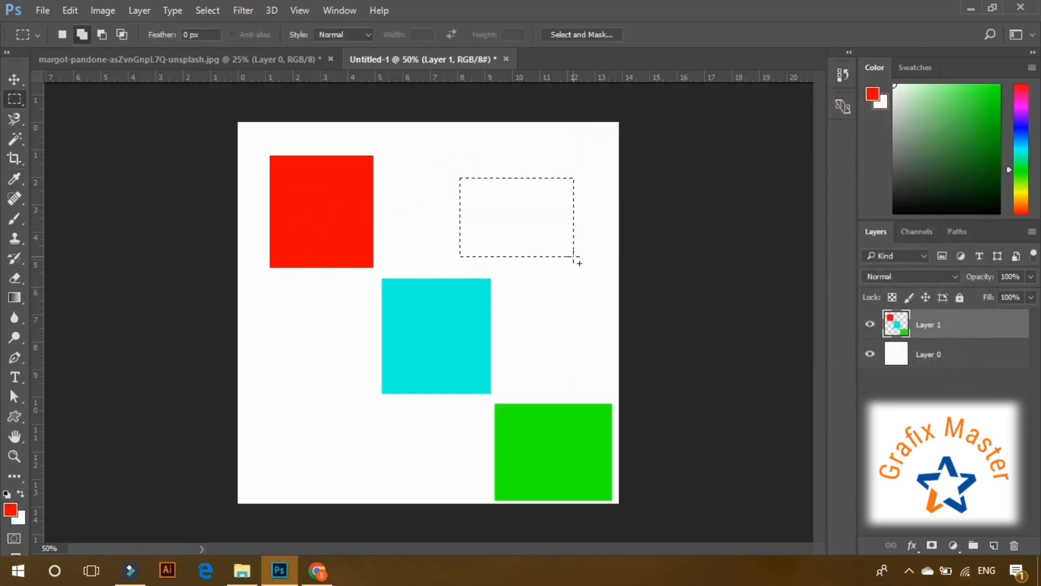
{"action": "key", "text": "alt"}
{"action": "key", "text": "alt+BackSpace"}
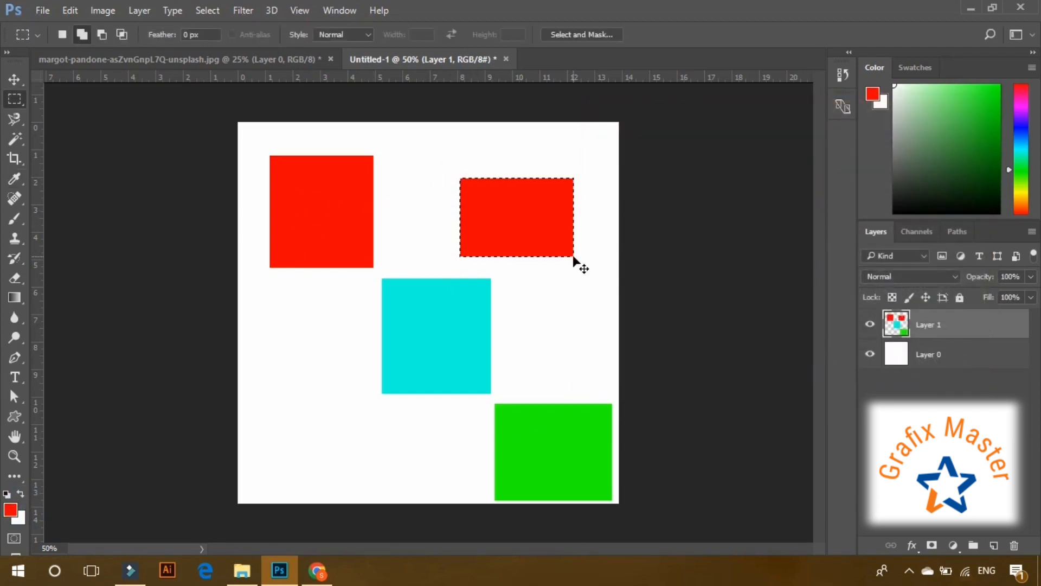
{"action": "key", "text": "ctrl+d"}
Step: Select both red shapes at once using the Magic Wand with Contiguous off, and deselect
{"action": "left_click", "coordinate": [15, 139]}
{"action": "right_click", "coordinate": [14, 135]}
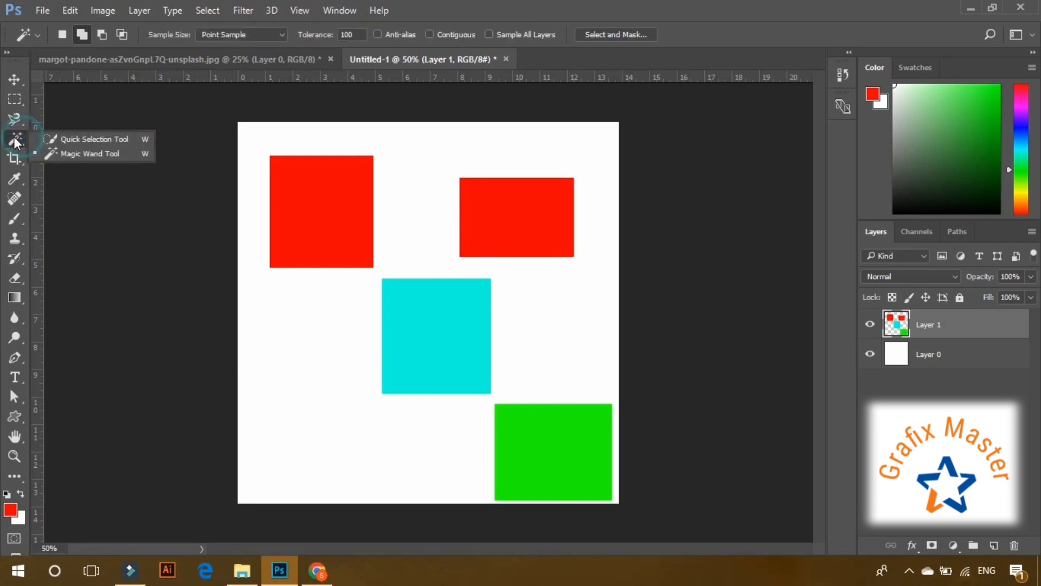
{"action": "left_click", "coordinate": [61, 154]}
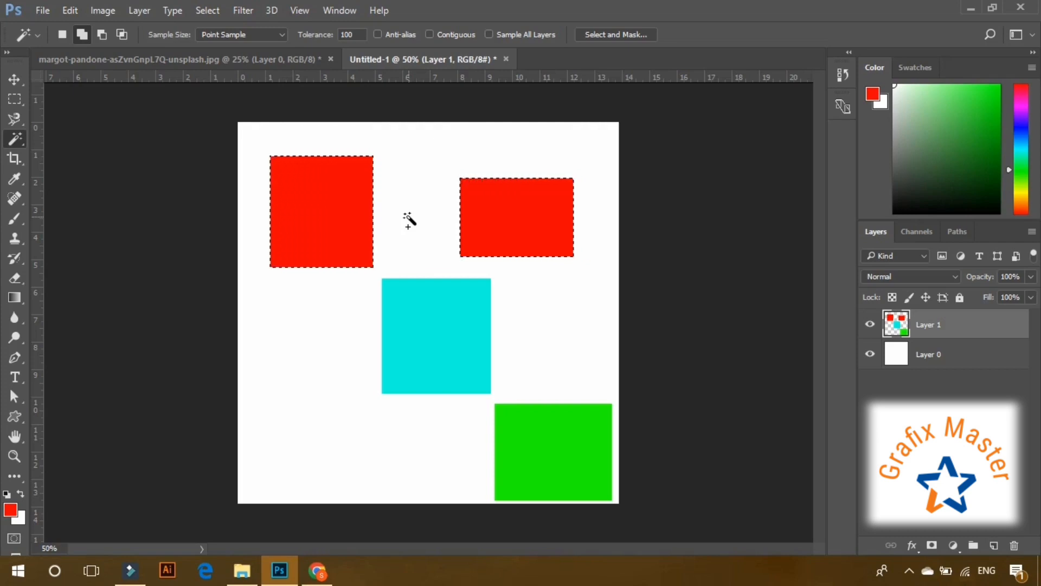
{"action": "key", "text": "ctrl+d"}
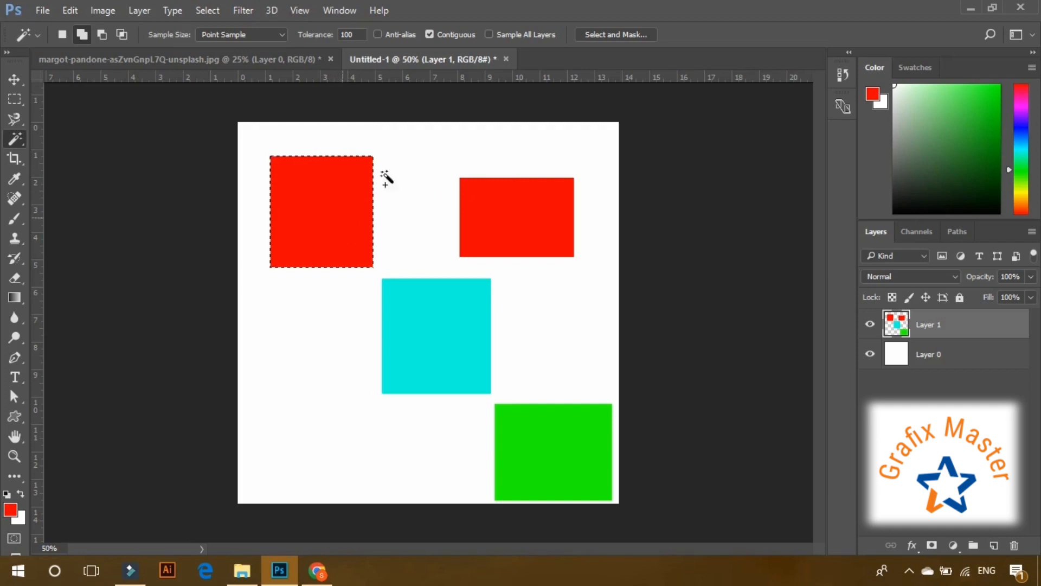
Step: Turn off Contiguous, extend the red square's selection to the other red shape with the Magic Wand, and deselect
{"action": "left_click", "coordinate": [442, 34]}
{"action": "left_click", "coordinate": [513, 196]}
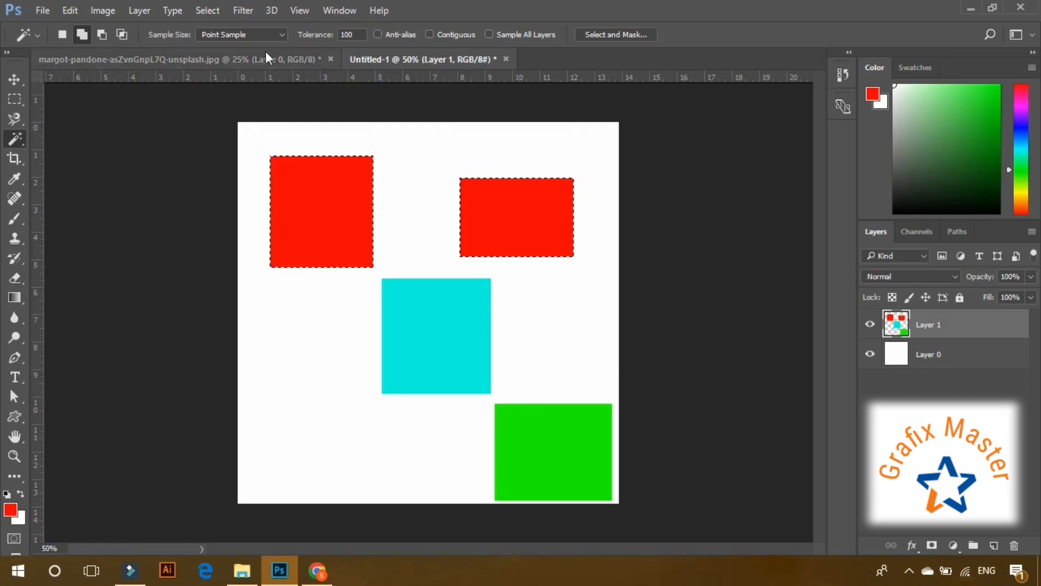
{"action": "left_click", "coordinate": [208, 10]}
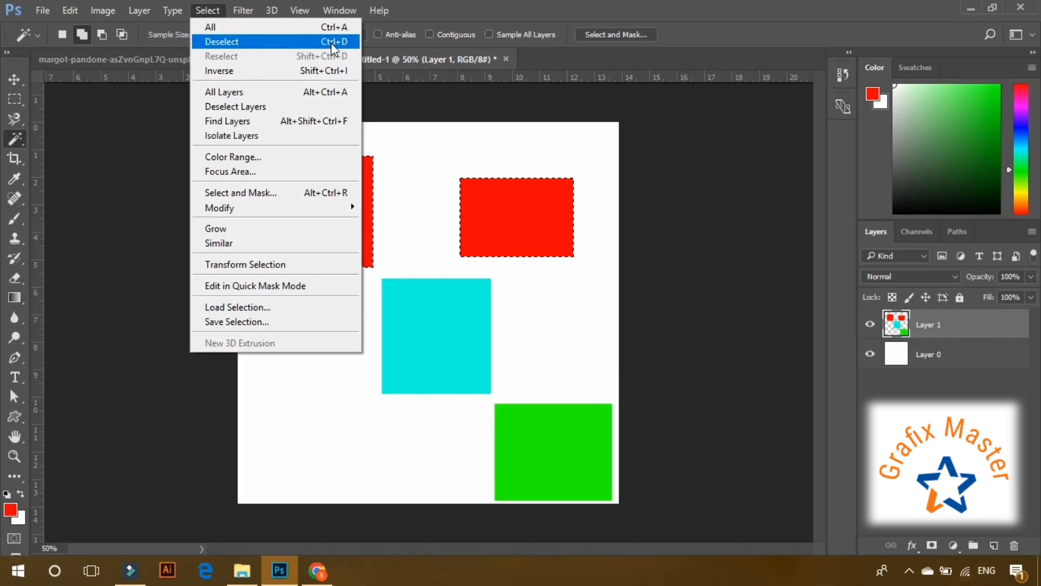
{"action": "left_click", "coordinate": [436, 109]}
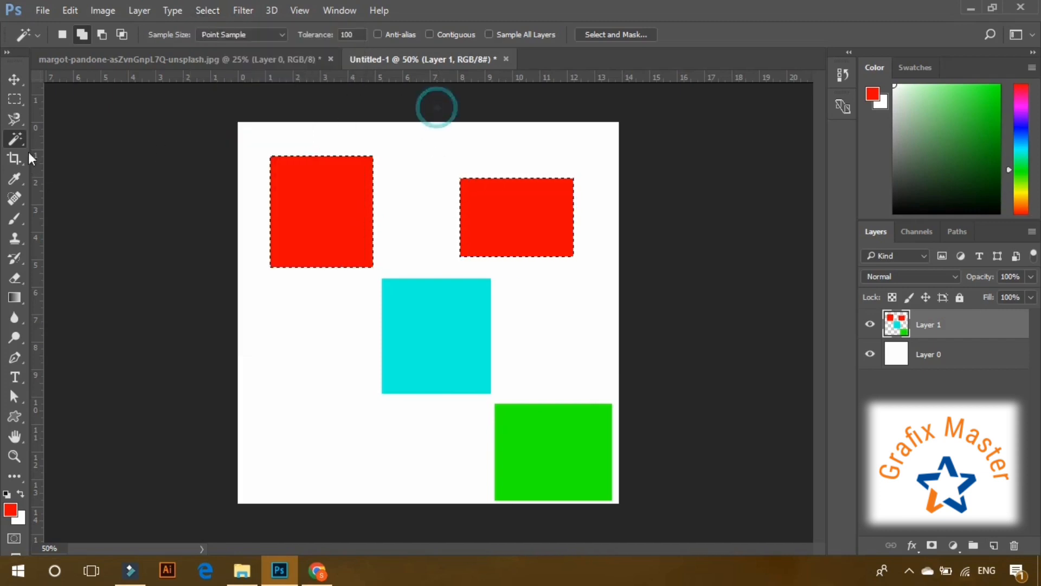
{"action": "left_click", "coordinate": [21, 83]}
{"action": "key", "text": "ctrl+d"}
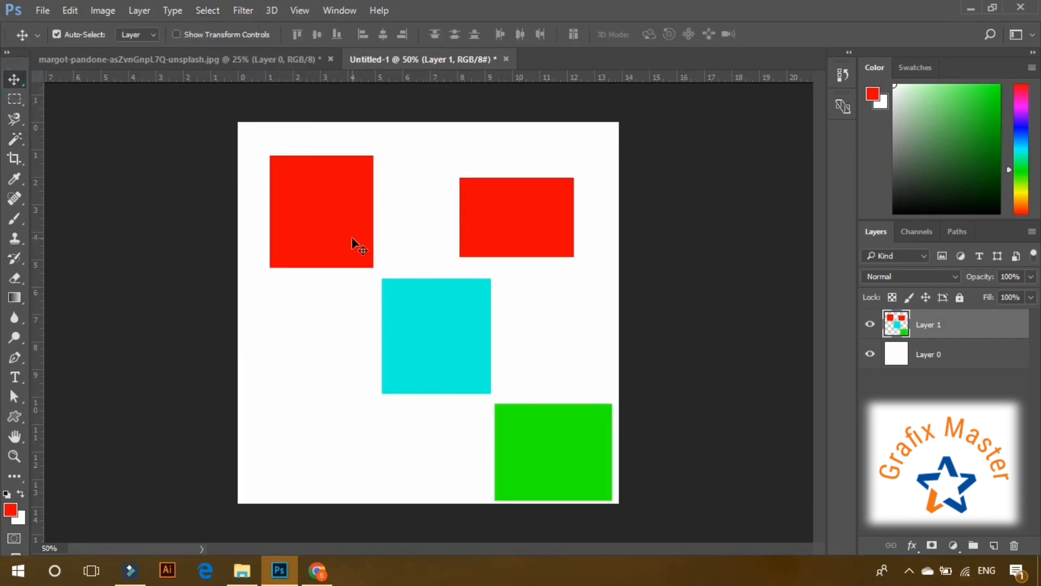
Step: Select the green rectangle with the Magic Wand and invert the selection
{"action": "left_click", "coordinate": [15, 139]}
{"action": "left_click", "coordinate": [553, 466]}
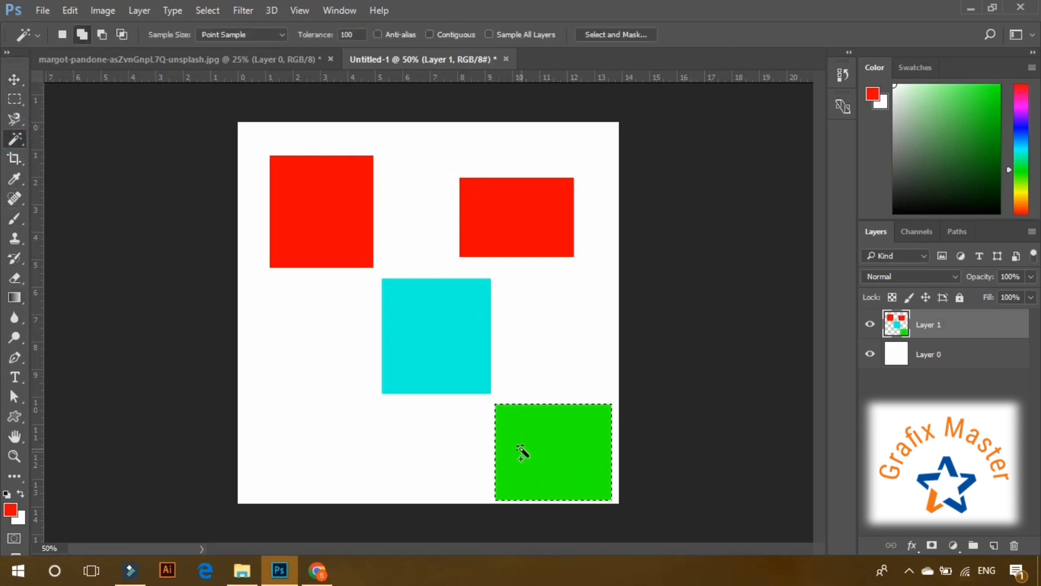
{"action": "left_click", "coordinate": [206, 10]}
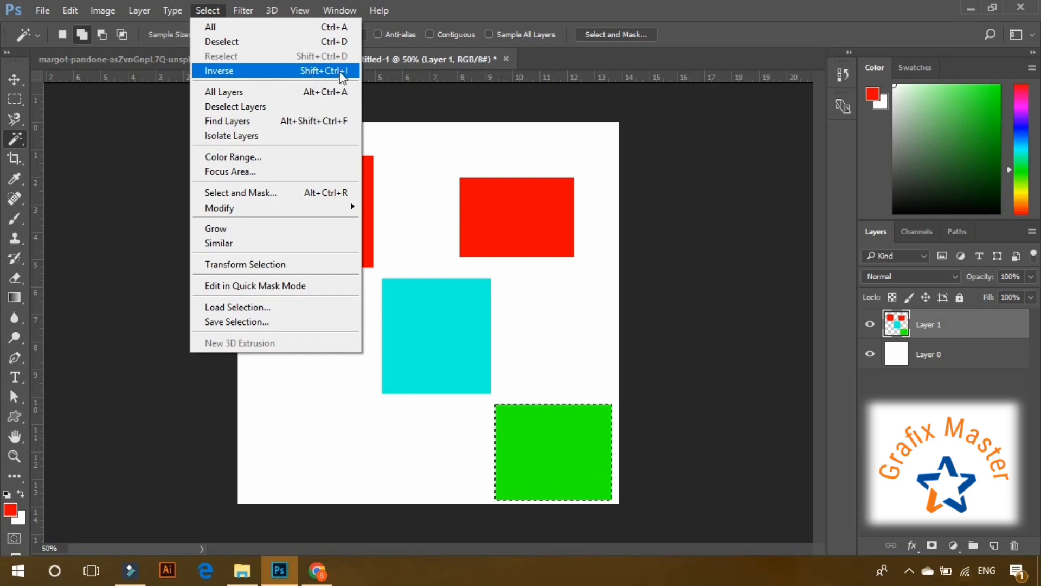
{"action": "left_click", "coordinate": [564, 371]}
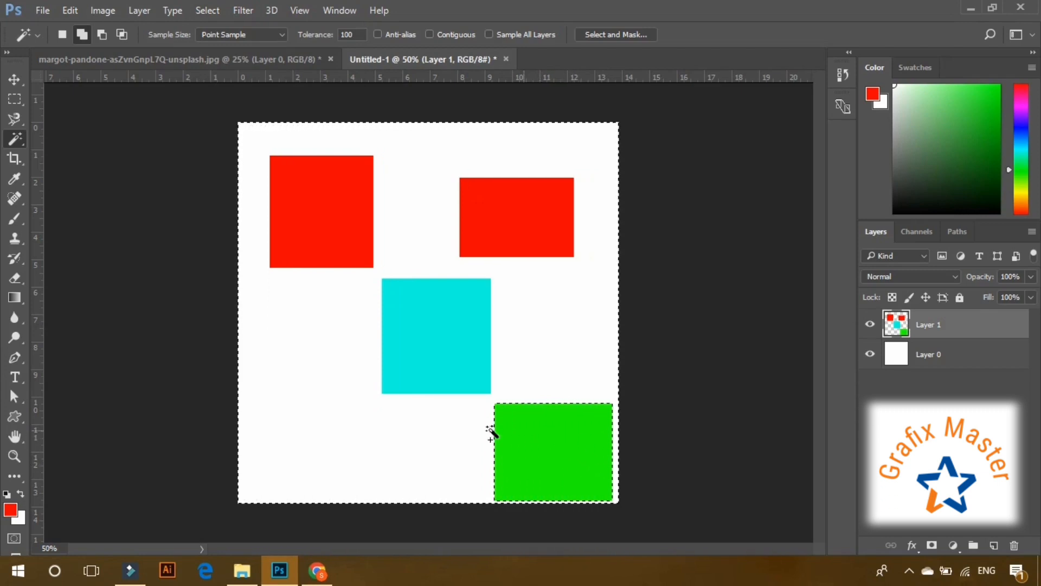
Step: Reduce the Brush to size 50 and paint red around the green rectangle's upper-left corner inside the inverted selection
{"action": "left_click", "coordinate": [14, 219]}
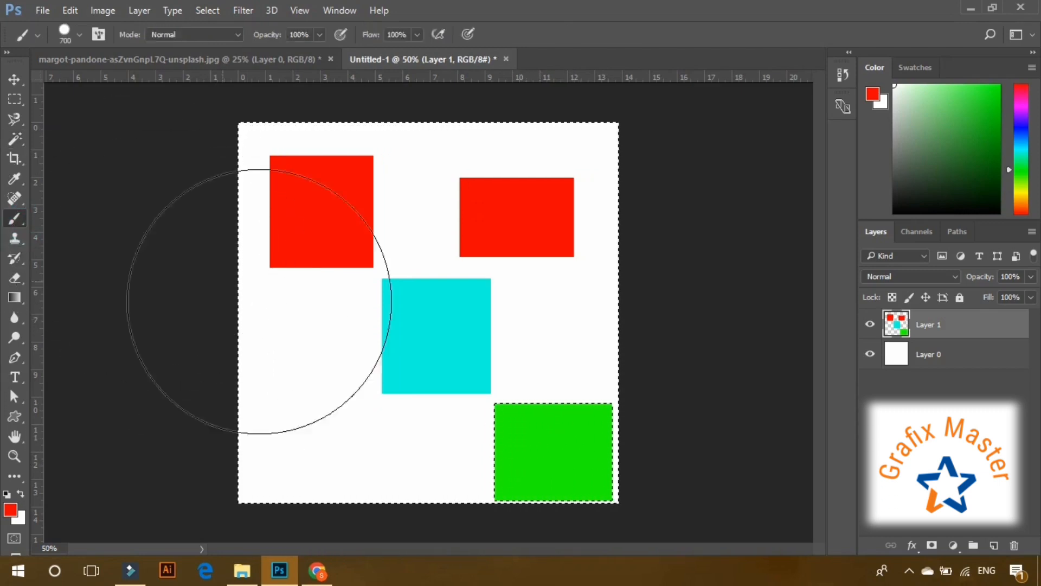
{"action": "key", "text": "bracketleft"}
{"action": "key", "text": "bracketleft"}
{"action": "key", "text": "bracketleft"}
{"action": "key", "text": "bracketleft"}
{"action": "key", "text": "bracketleft"}
{"action": "key", "text": "bracketleft"}
{"action": "key", "text": "bracketleft"}
{"action": "key", "text": "bracketleft"}
{"action": "key", "text": "bracketleft"}
{"action": "key", "text": "bracketleft"}
{"action": "key", "text": "bracketleft"}
{"action": "key", "text": "bracketleft"}
{"action": "key", "text": "bracketleft"}
{"action": "key", "text": "bracketleft"}
{"action": "key", "text": "bracketleft"}
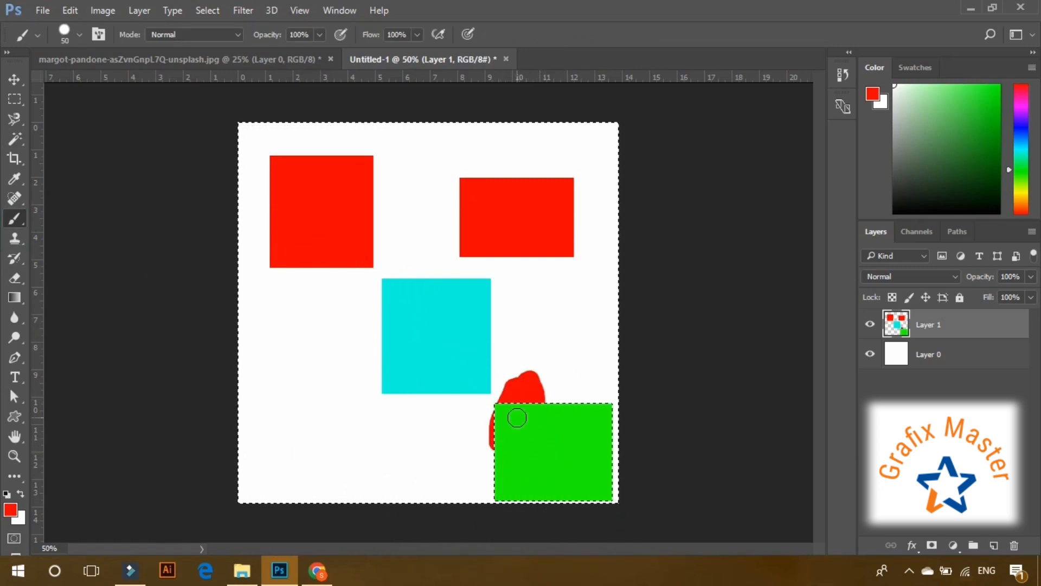
Step: Enlarge the brush to 400 and paint the whole selected area around the green rectangle red
{"action": "key", "text": "bracketright"}
{"action": "key", "text": "bracketright"}
{"action": "key", "text": "bracketright"}
{"action": "key", "text": "bracketright"}
{"action": "key", "text": "bracketright"}
{"action": "key", "text": "bracketright"}
{"action": "key", "text": "bracketright"}
{"action": "key", "text": "bracketright"}
{"action": "key", "text": "bracketright"}
{"action": "key", "text": "bracketright"}
{"action": "key", "text": "bracketright"}
{"action": "key", "text": "bracketright"}
{"action": "mouse_move", "coordinate": [483, 439]}
{"action": "left_mouse_down"}
{"action": "mouse_move", "coordinate": [530, 379]}
{"action": "mouse_move", "coordinate": [440, 417]}
{"action": "mouse_move", "coordinate": [472, 461]}
{"action": "mouse_move", "coordinate": [499, 463]}
{"action": "mouse_move", "coordinate": [581, 406]}
{"action": "mouse_move", "coordinate": [570, 369]}
{"action": "mouse_move", "coordinate": [493, 477]}
{"action": "mouse_move", "coordinate": [543, 542]}
{"action": "mouse_move", "coordinate": [675, 500]}
{"action": "mouse_move", "coordinate": [388, 481]}
{"action": "mouse_move", "coordinate": [279, 325]}
{"action": "mouse_move", "coordinate": [337, 198]}
{"action": "mouse_move", "coordinate": [639, 197]}
{"action": "left_mouse_up"}
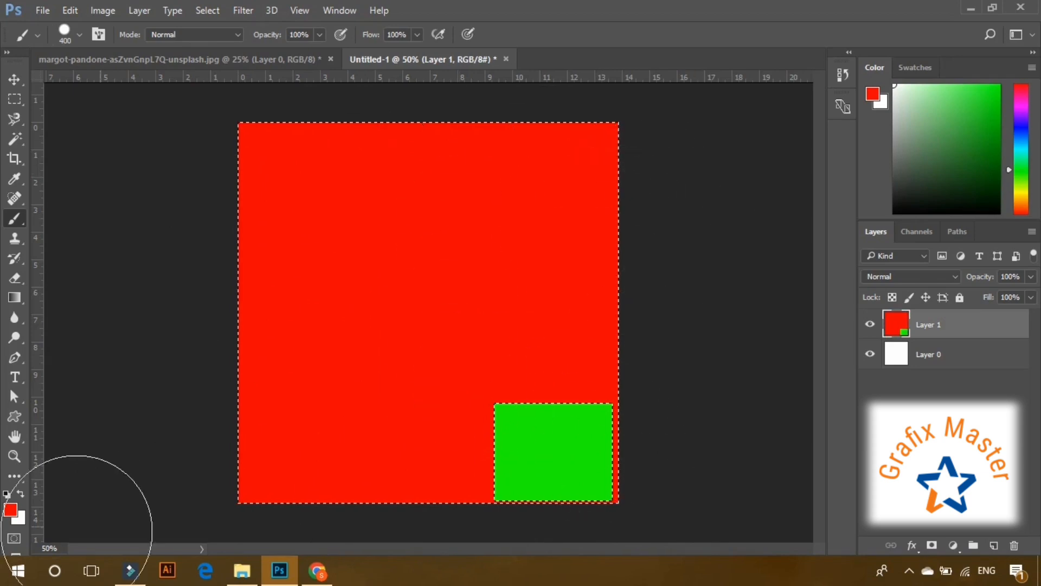
Step: Set the foreground color to a dark teal blue, paint the whole selected area with it, and deselect
{"action": "left_click", "coordinate": [10, 510]}
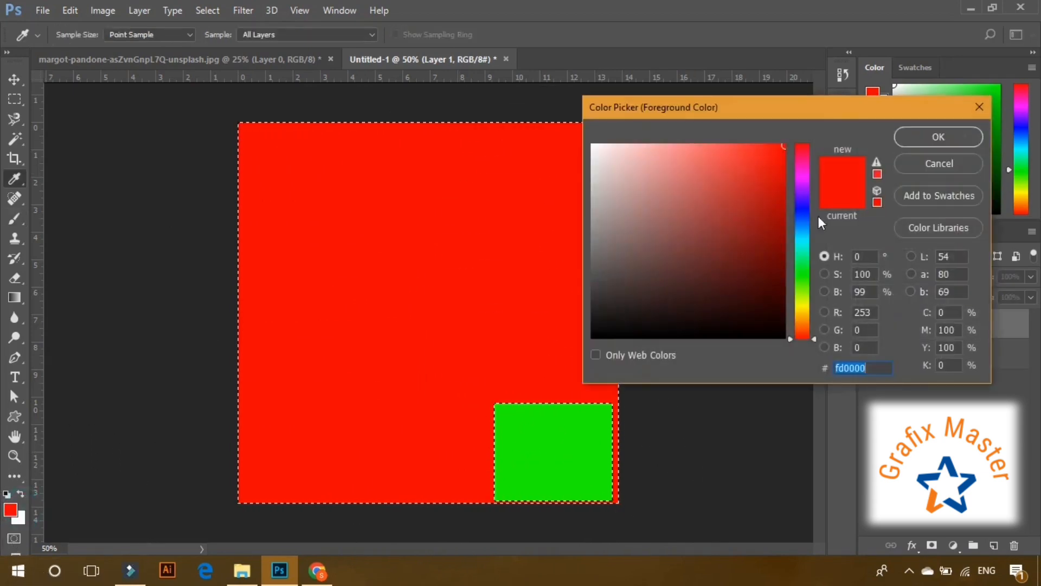
{"action": "type", "text": "0a7590"}
{"action": "left_click", "coordinate": [938, 137]}
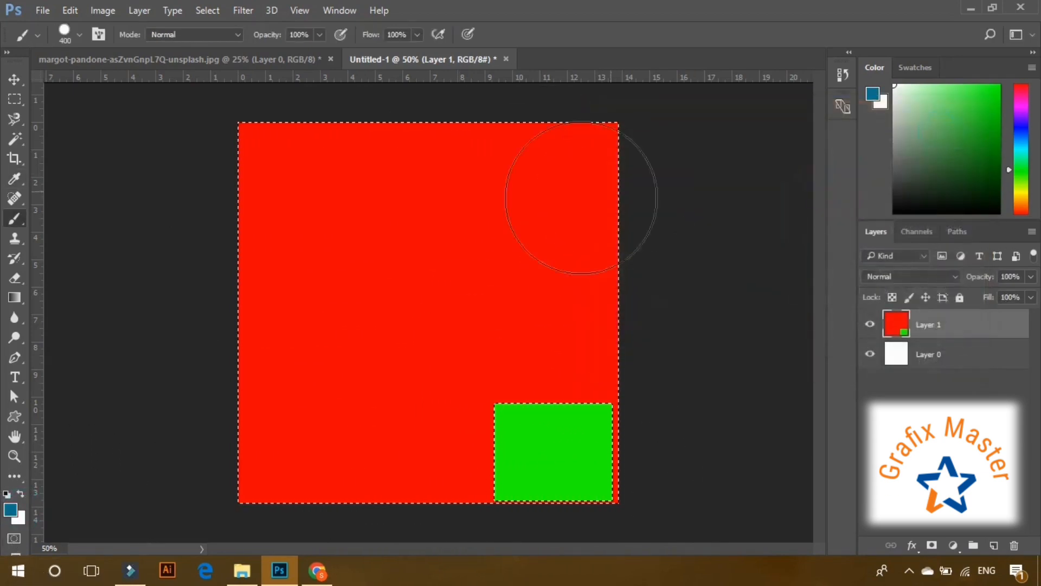
{"action": "mouse_move", "coordinate": [581, 186]}
{"action": "left_mouse_down"}
{"action": "mouse_move", "coordinate": [546, 464]}
{"action": "mouse_move", "coordinate": [430, 531]}
{"action": "mouse_move", "coordinate": [632, 314]}
{"action": "mouse_move", "coordinate": [529, 326]}
{"action": "mouse_move", "coordinate": [335, 205]}
{"action": "mouse_move", "coordinate": [311, 161]}
{"action": "mouse_move", "coordinate": [227, 188]}
{"action": "mouse_move", "coordinate": [296, 328]}
{"action": "mouse_move", "coordinate": [321, 534]}
{"action": "mouse_move", "coordinate": [217, 336]}
{"action": "left_mouse_up"}
{"action": "key", "text": "ctrl+d"}
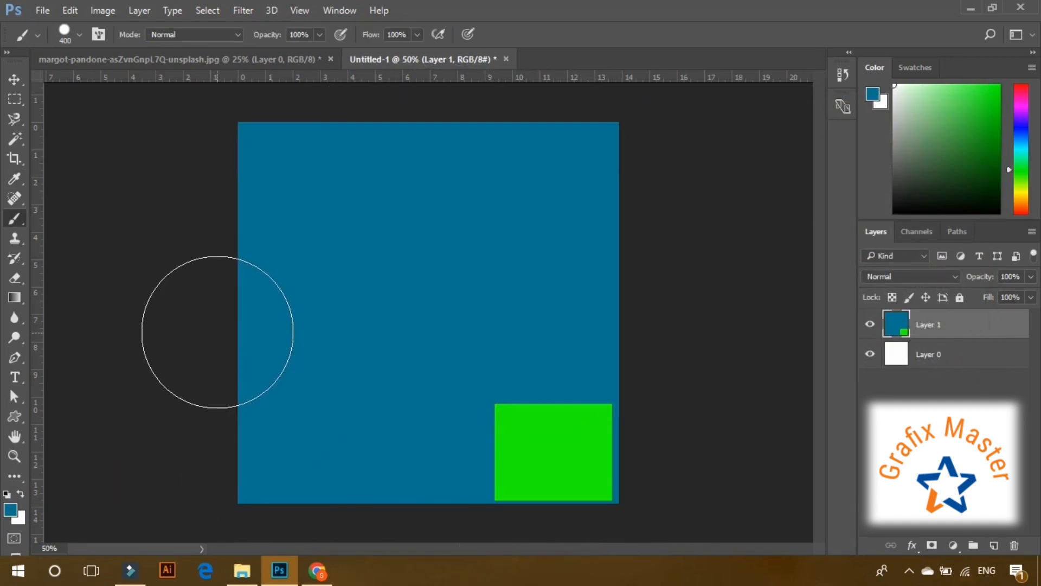